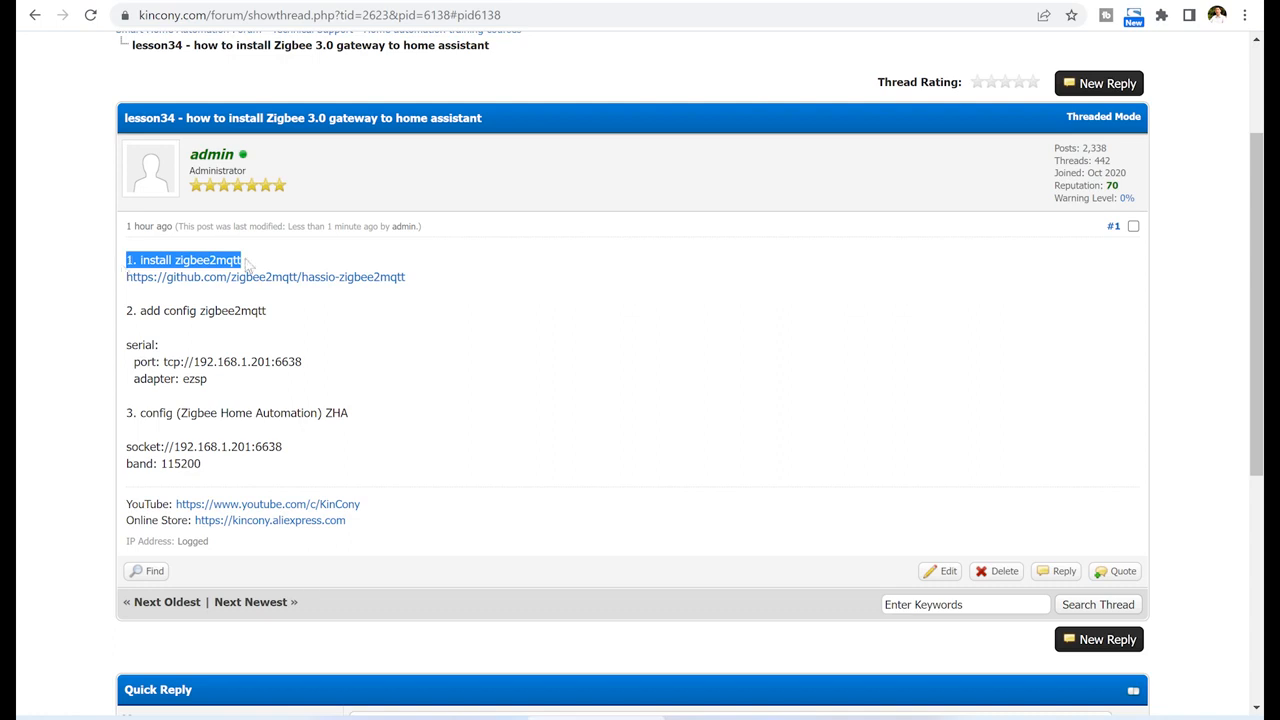
Review the lesson34 forum post's instructions for installing and configuring zigbee2mqtt and for configuring ZHA.
{"action": "left_click_drag", "start_coordinate": [268, 314], "coordinate": [123, 320]}
{"action": "left_click", "coordinate": [363, 419]}
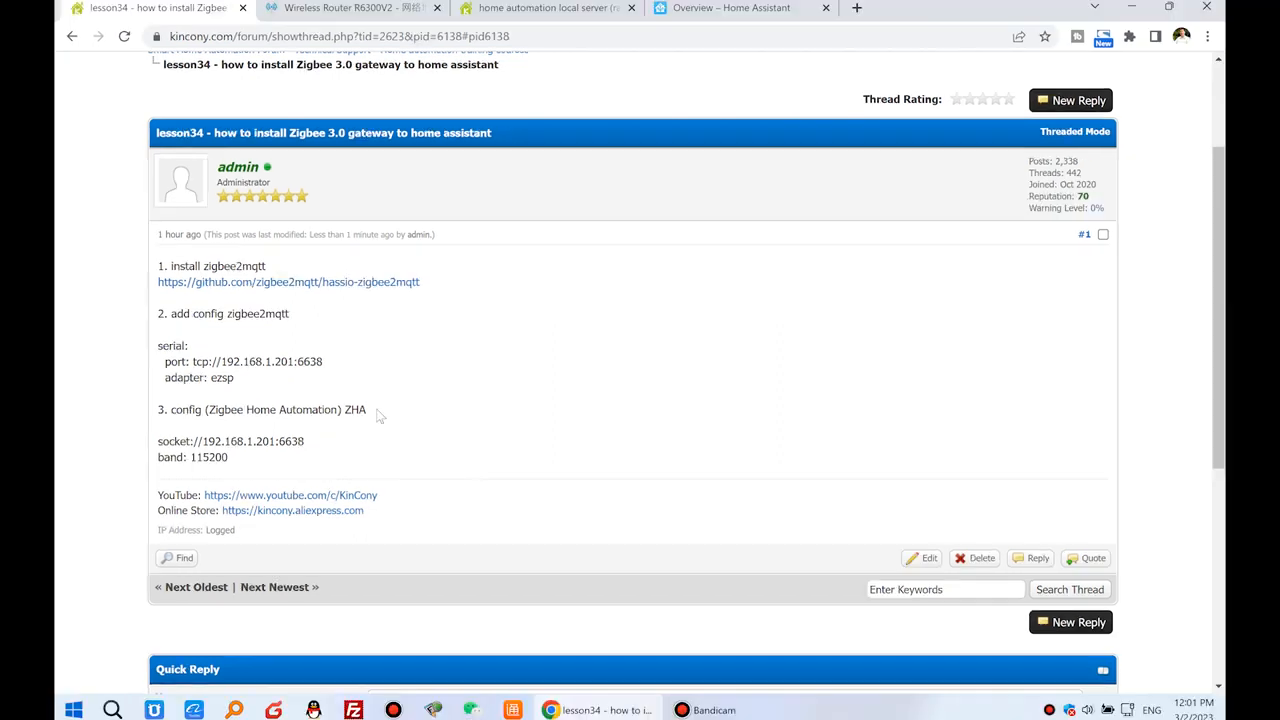
{"action": "left_click_drag", "start_coordinate": [378, 415], "coordinate": [157, 414]}
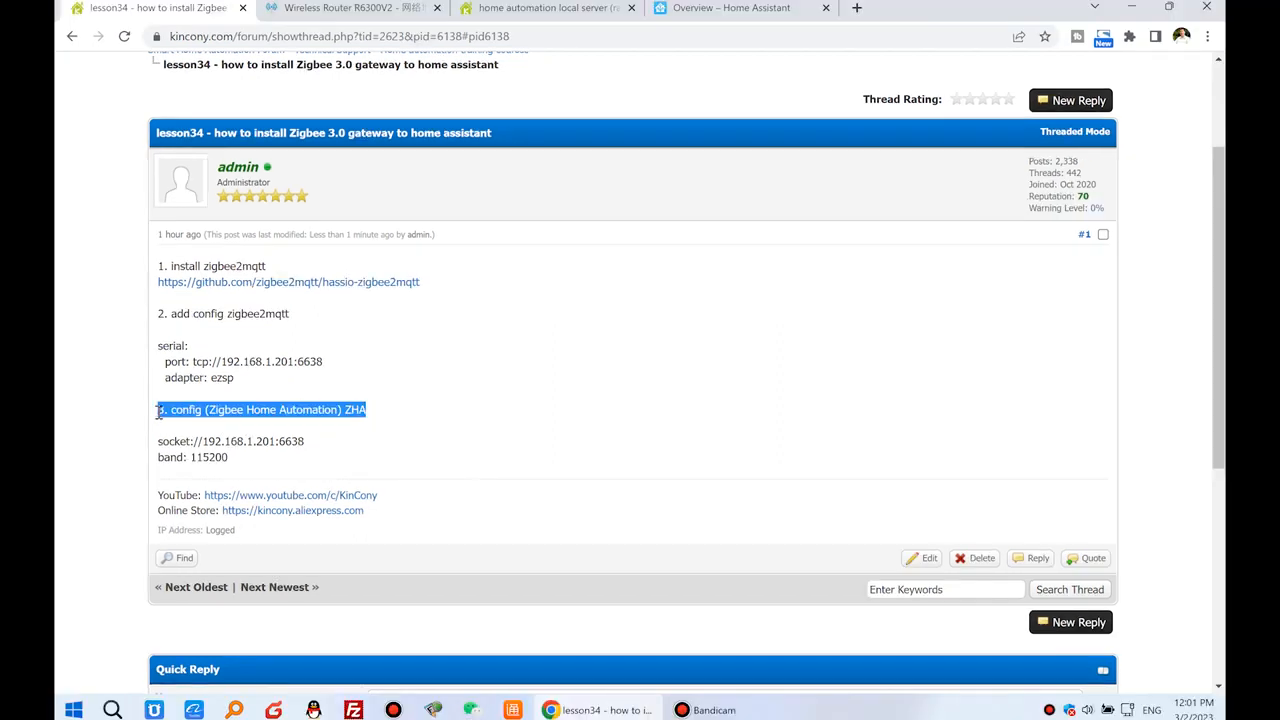
{"action": "left_click", "coordinate": [305, 410]}
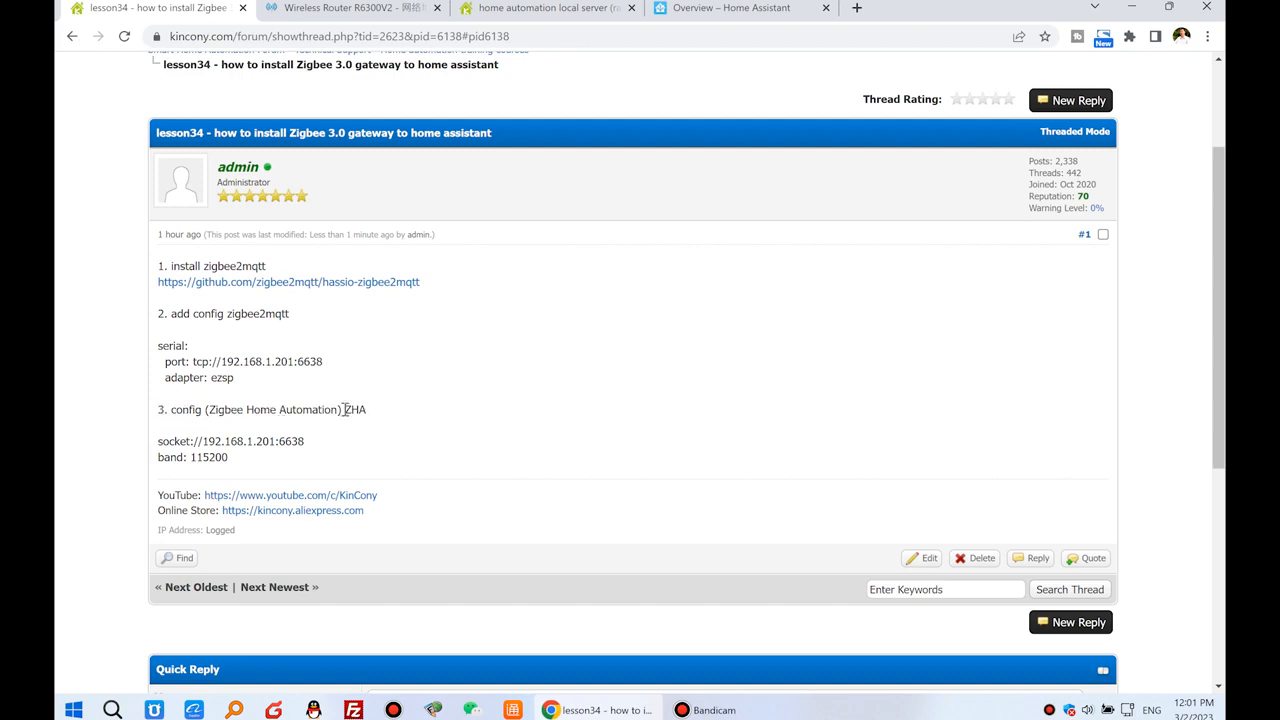
{"action": "double_click", "coordinate": [349, 410]}
Look through the KinCony home automation local server product page down to the labelled board diagram, and return to the Home Assistant overview.
{"action": "left_click", "coordinate": [725, 8]}
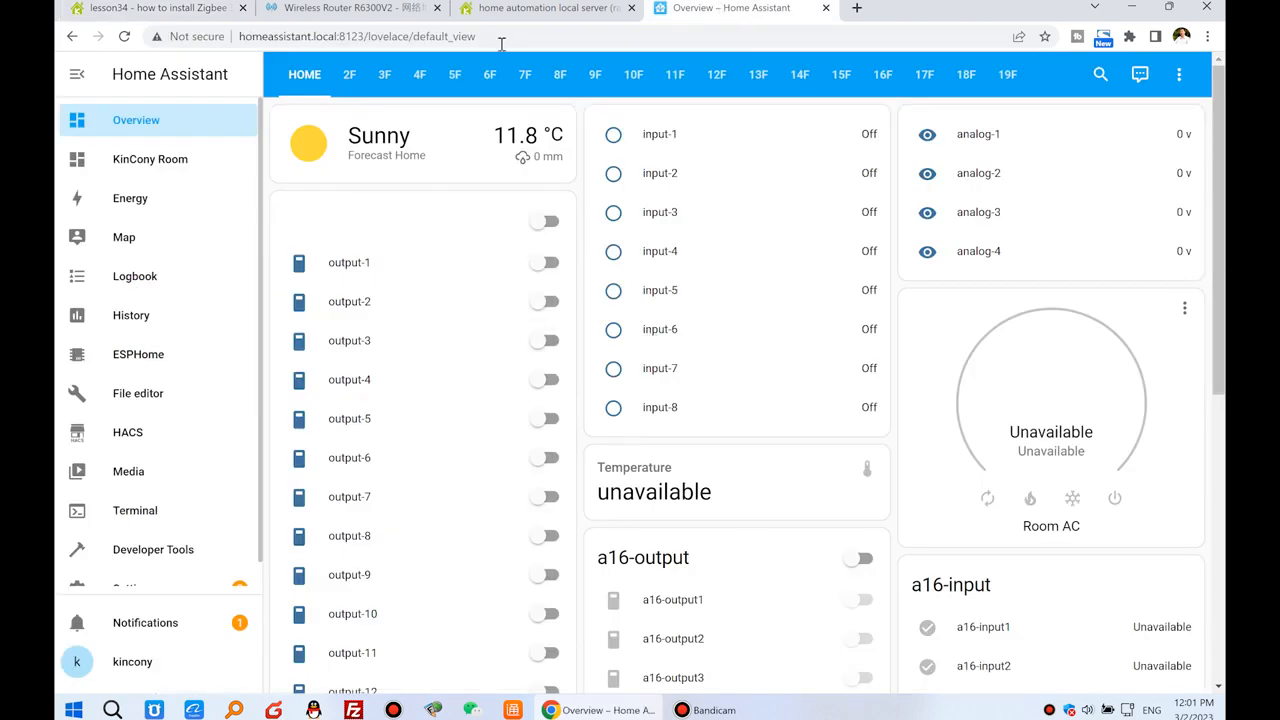
{"action": "left_click", "coordinate": [510, 7]}
{"action": "scroll", "coordinate": [527, 428], "scroll_direction": "up", "scroll_amount": 3}
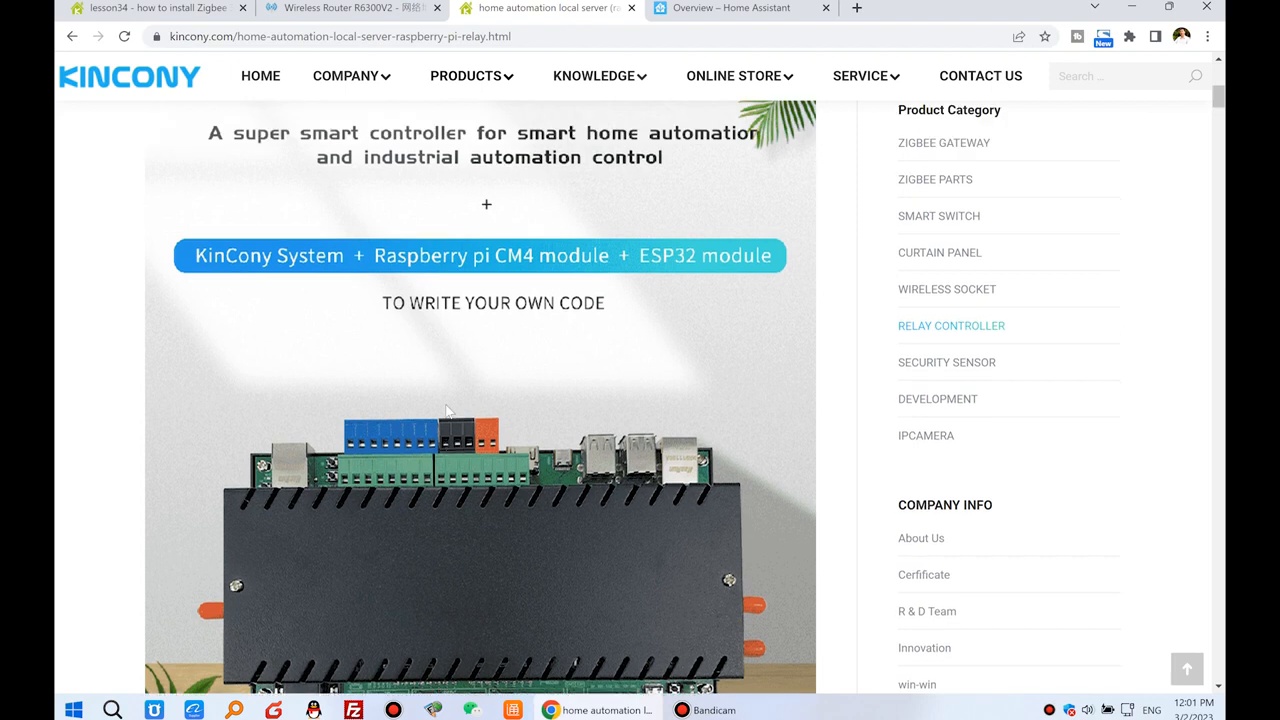
{"action": "scroll", "coordinate": [651, 268], "scroll_direction": "down", "scroll_amount": 3}
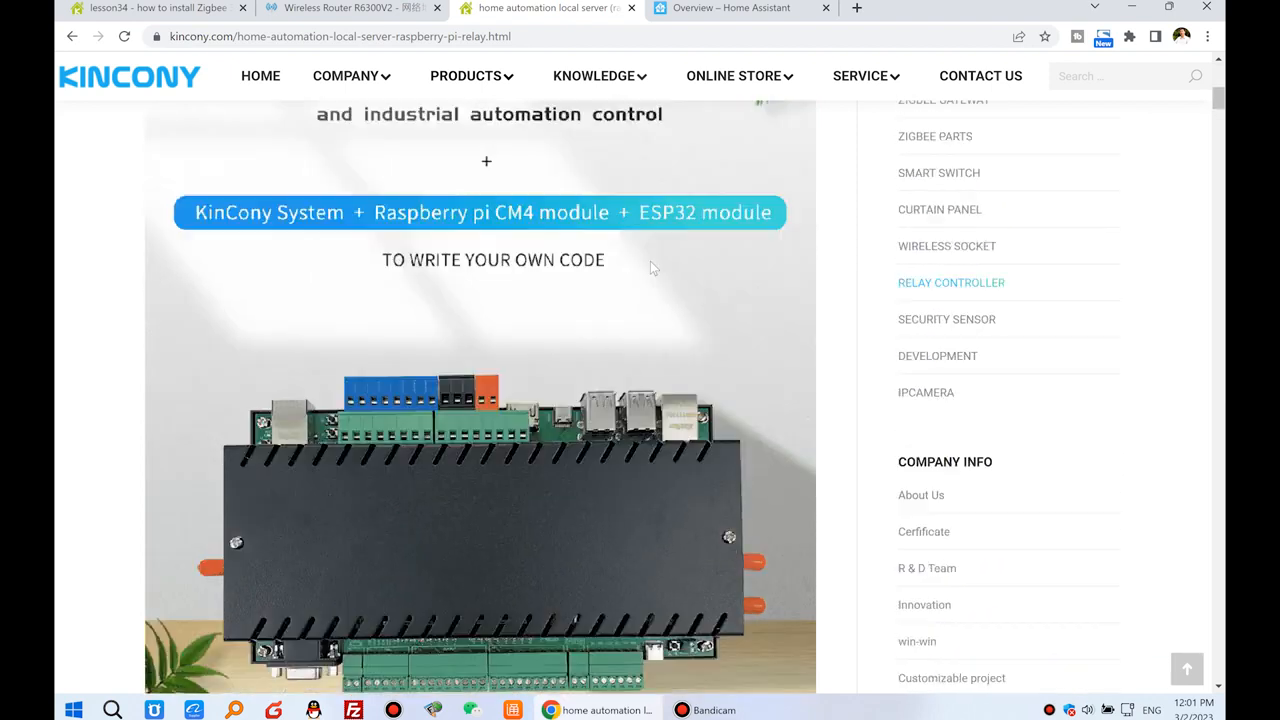
{"action": "scroll", "coordinate": [760, 457], "scroll_direction": "down", "scroll_amount": 2}
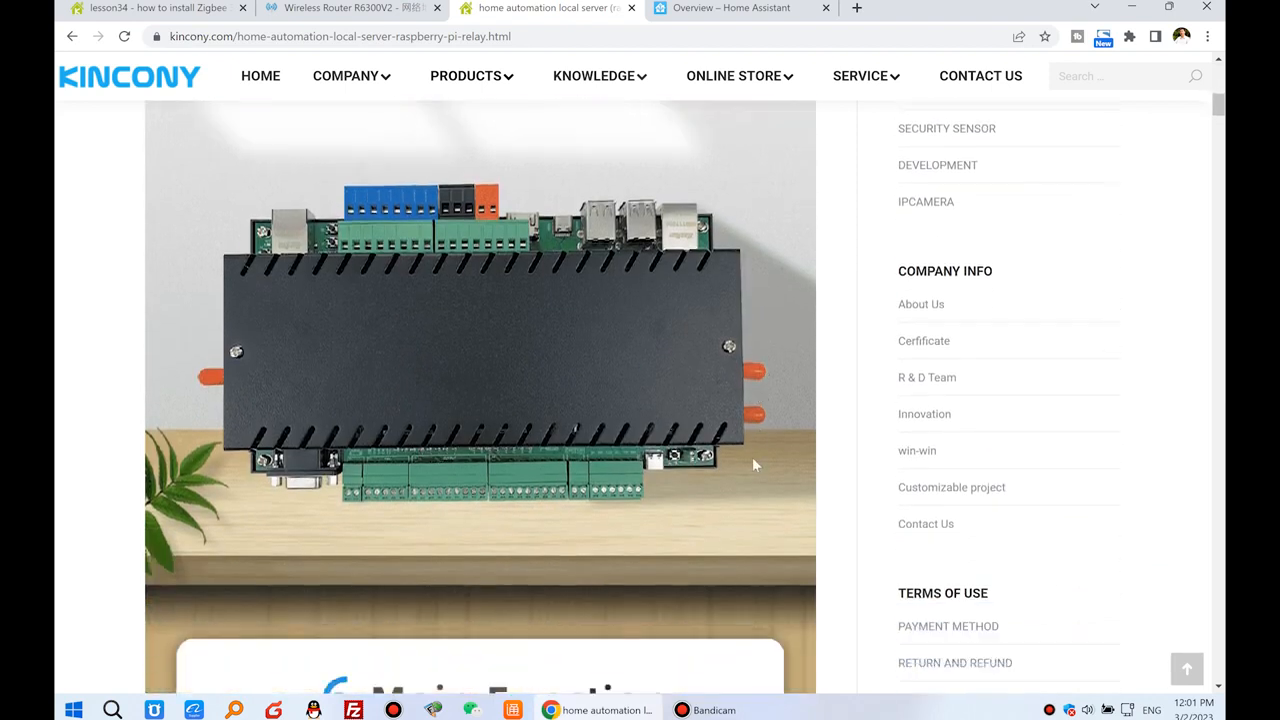
{"action": "scroll", "coordinate": [750, 457], "scroll_direction": "down", "scroll_amount": 15}
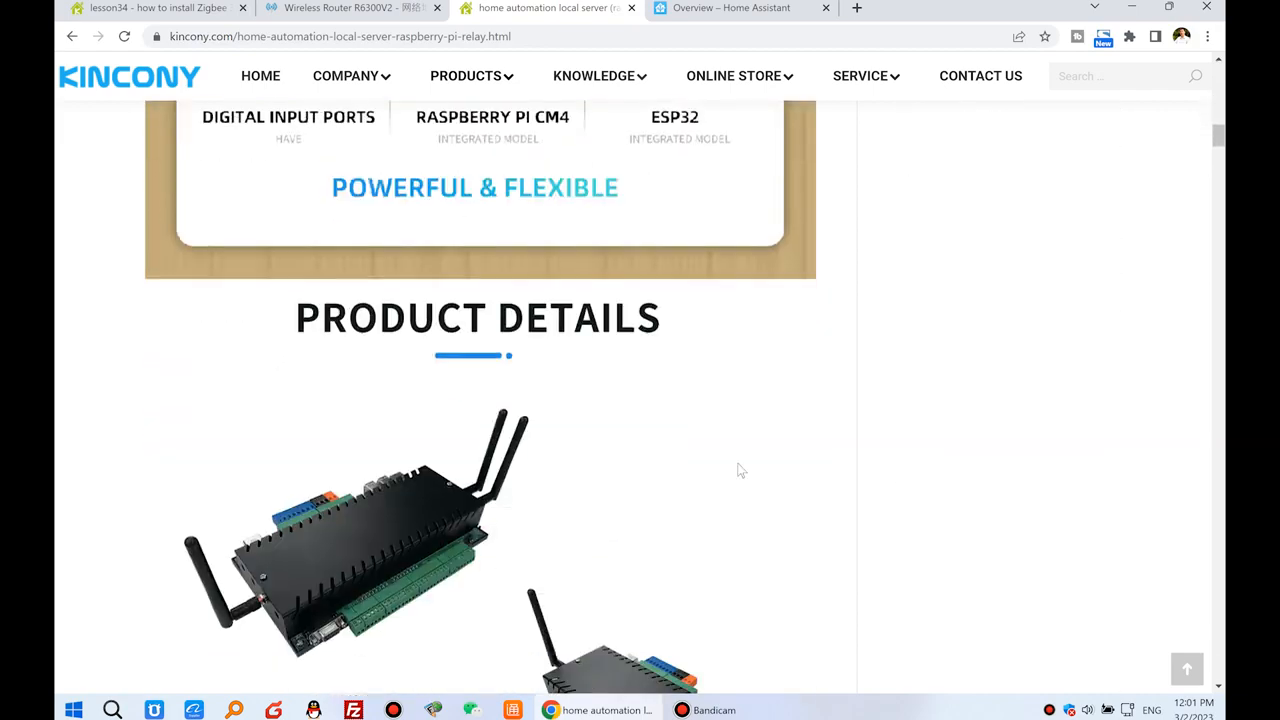
{"action": "scroll", "coordinate": [736, 461], "scroll_direction": "down", "scroll_amount": 15}
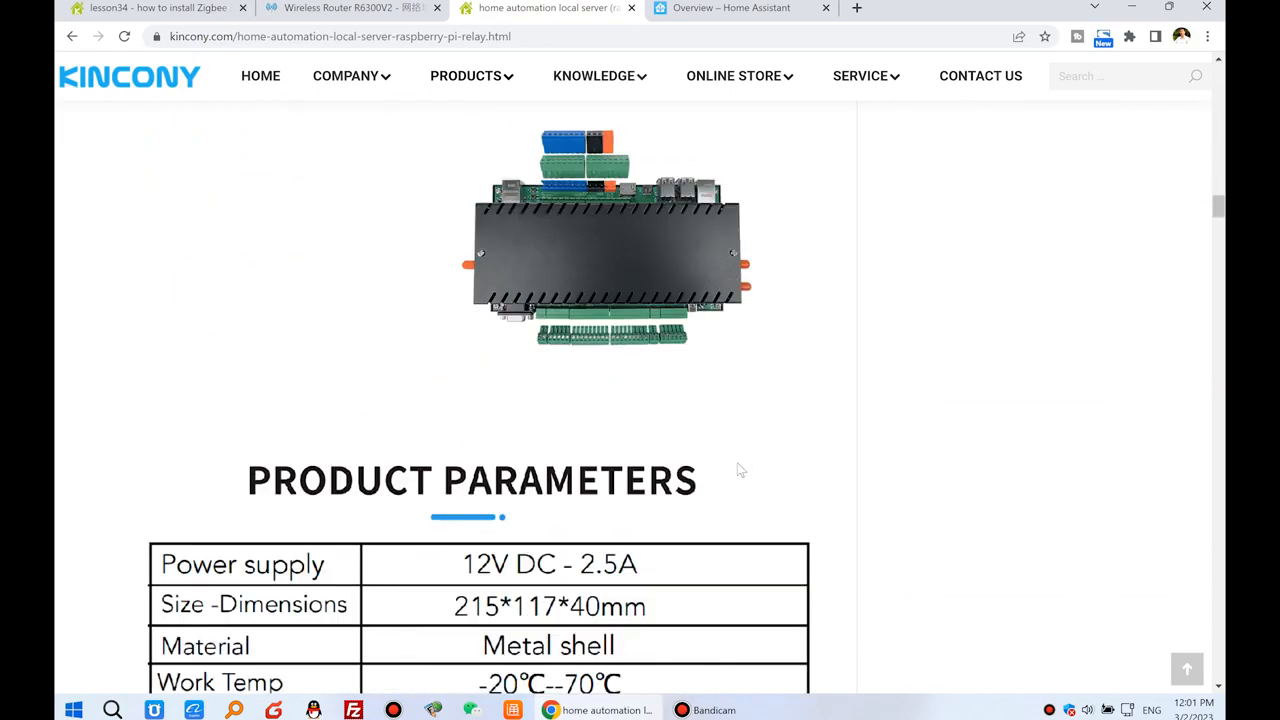
{"action": "scroll", "coordinate": [740, 468], "scroll_direction": "down", "scroll_amount": 15}
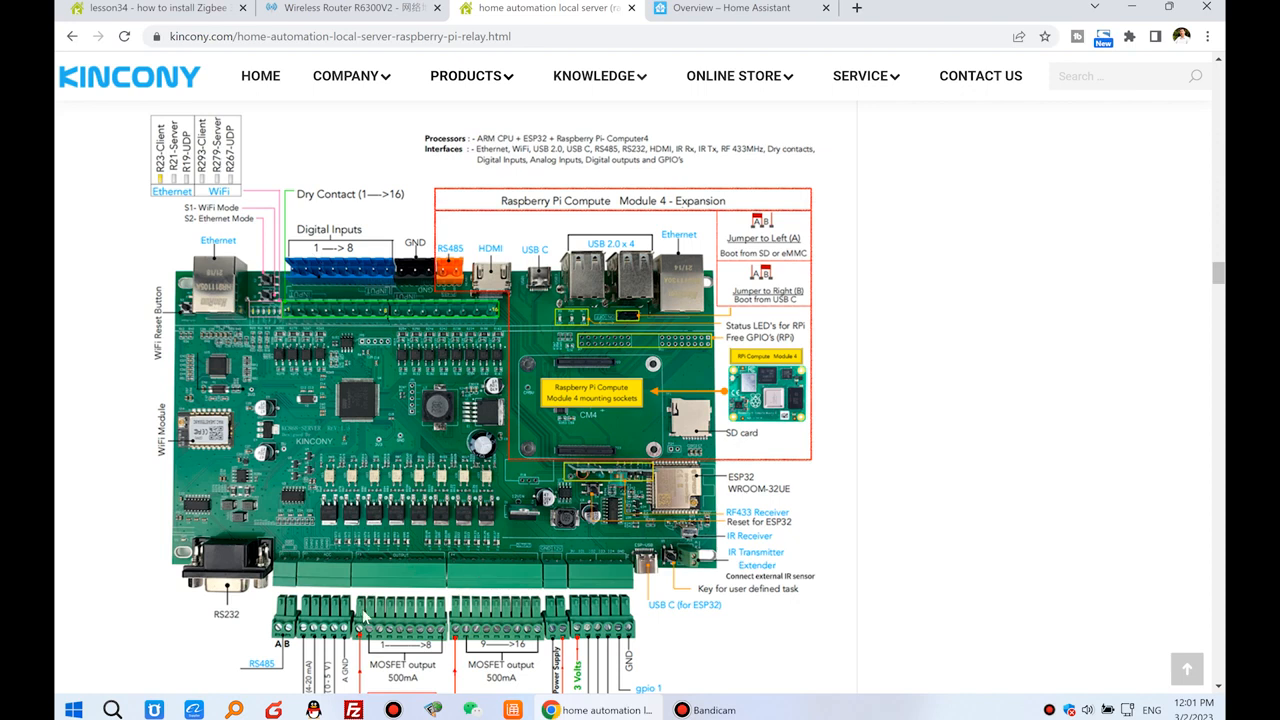
{"action": "left_click", "coordinate": [725, 11]}
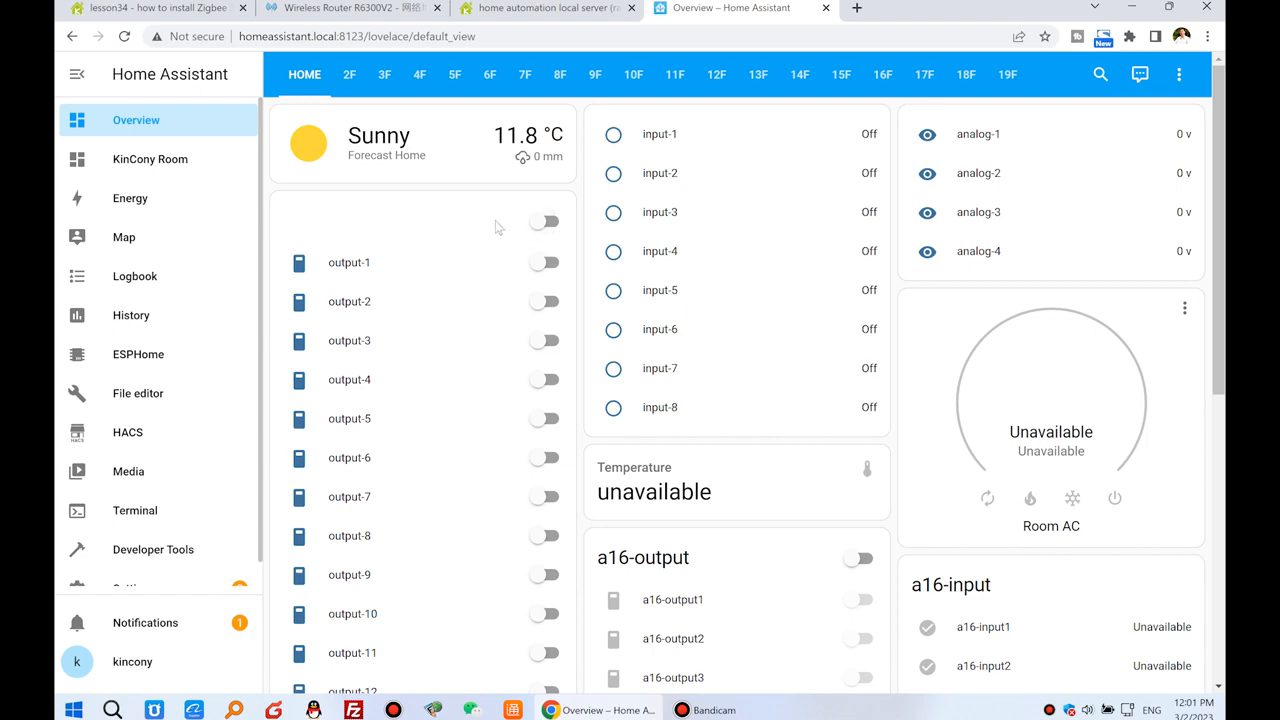
Look up the ZbGW gateway in the router's client list and open its web page at 192.168.1.201 in a new tab.
{"action": "left_click", "coordinate": [325, 13]}
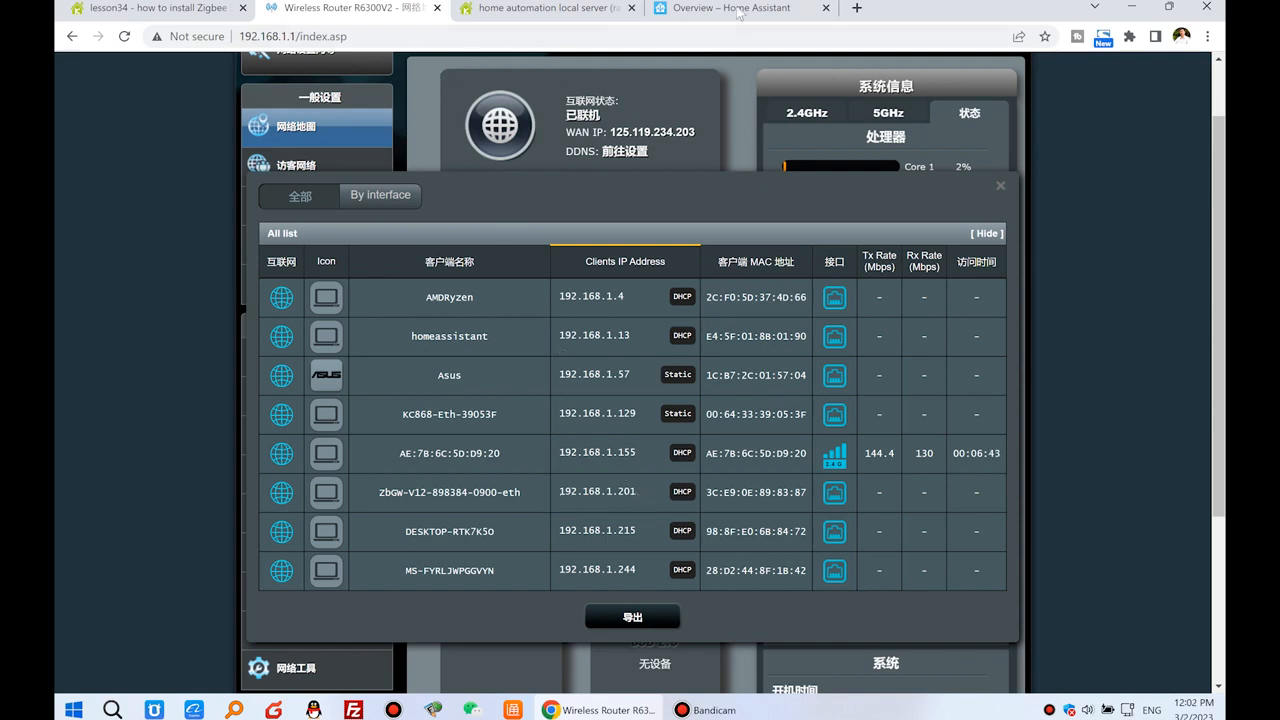
{"action": "left_click", "coordinate": [856, 8]}
{"action": "type", "text": "192.168.1.20"}
{"action": "key", "text": "Return"}
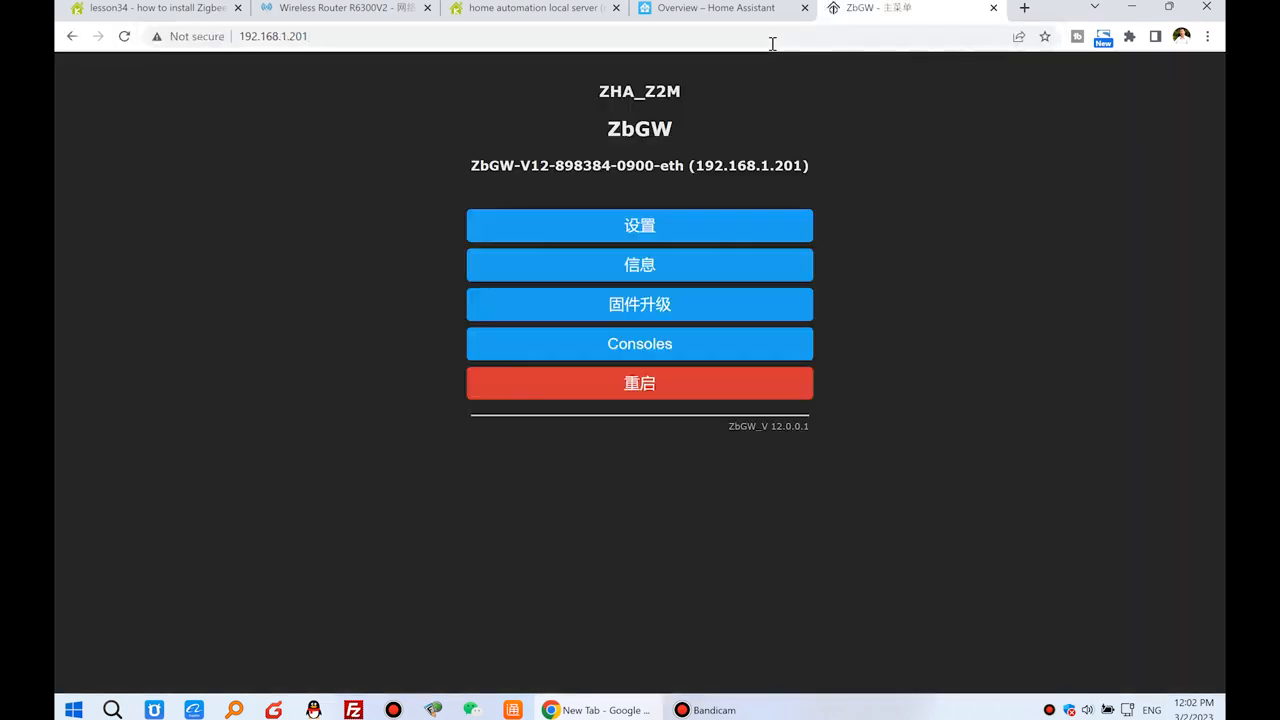
{"action": "left_click_drag", "start_coordinate": [607, 122], "coordinate": [718, 137]}
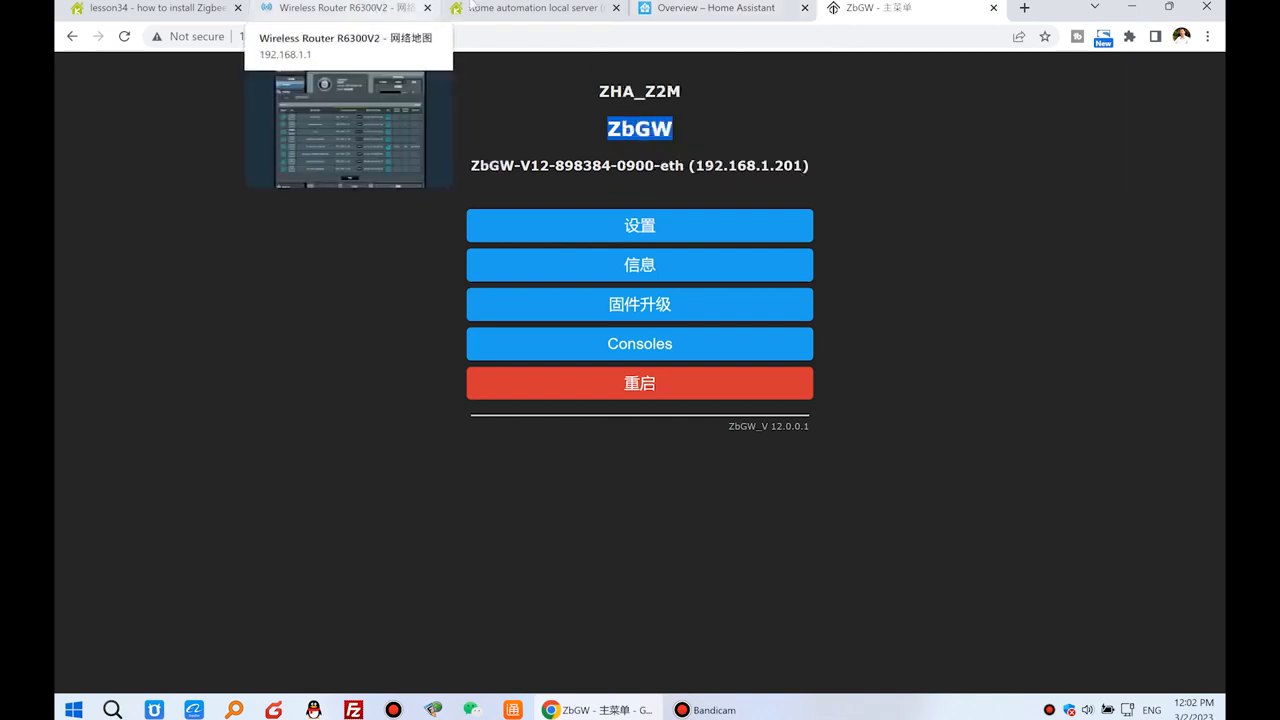
Copy the address of the zigbee2mqtt/hassio-zigbee2mqtt GitHub link from the lesson34 forum post.
{"action": "left_click", "coordinate": [530, 8]}
{"action": "left_click", "coordinate": [174, 8]}
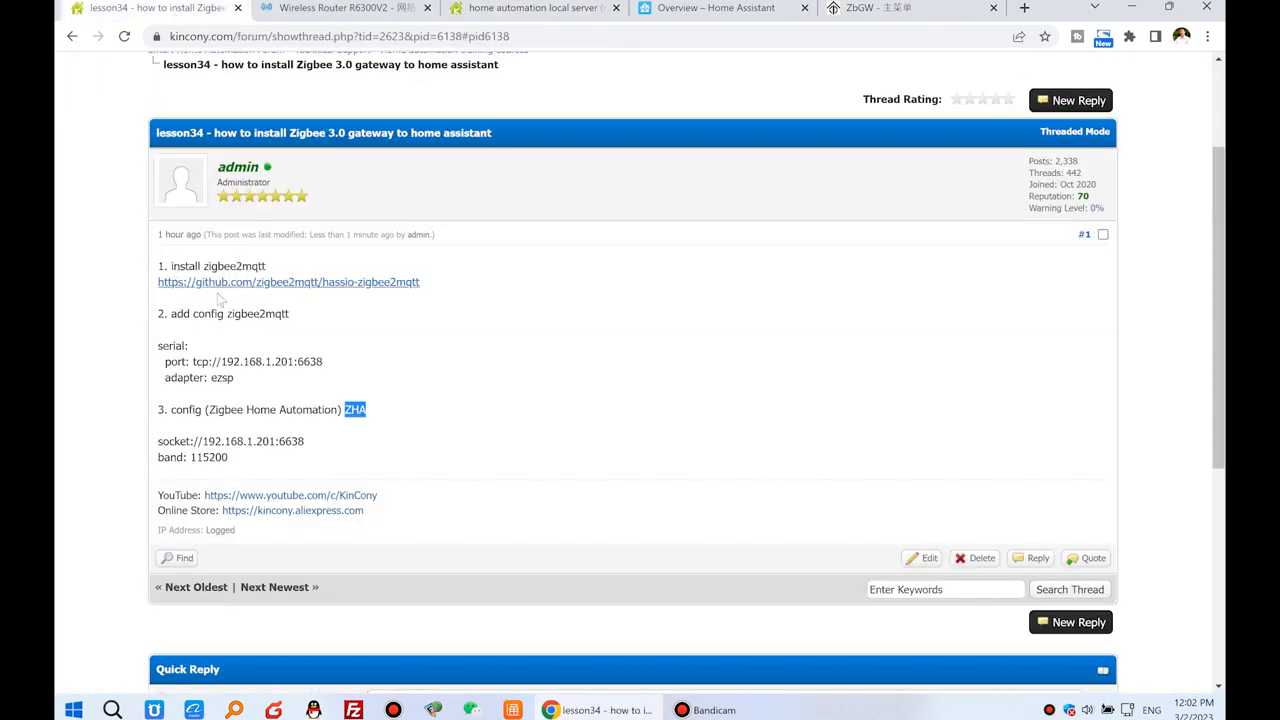
{"action": "left_click_drag", "start_coordinate": [422, 284], "coordinate": [158, 285]}
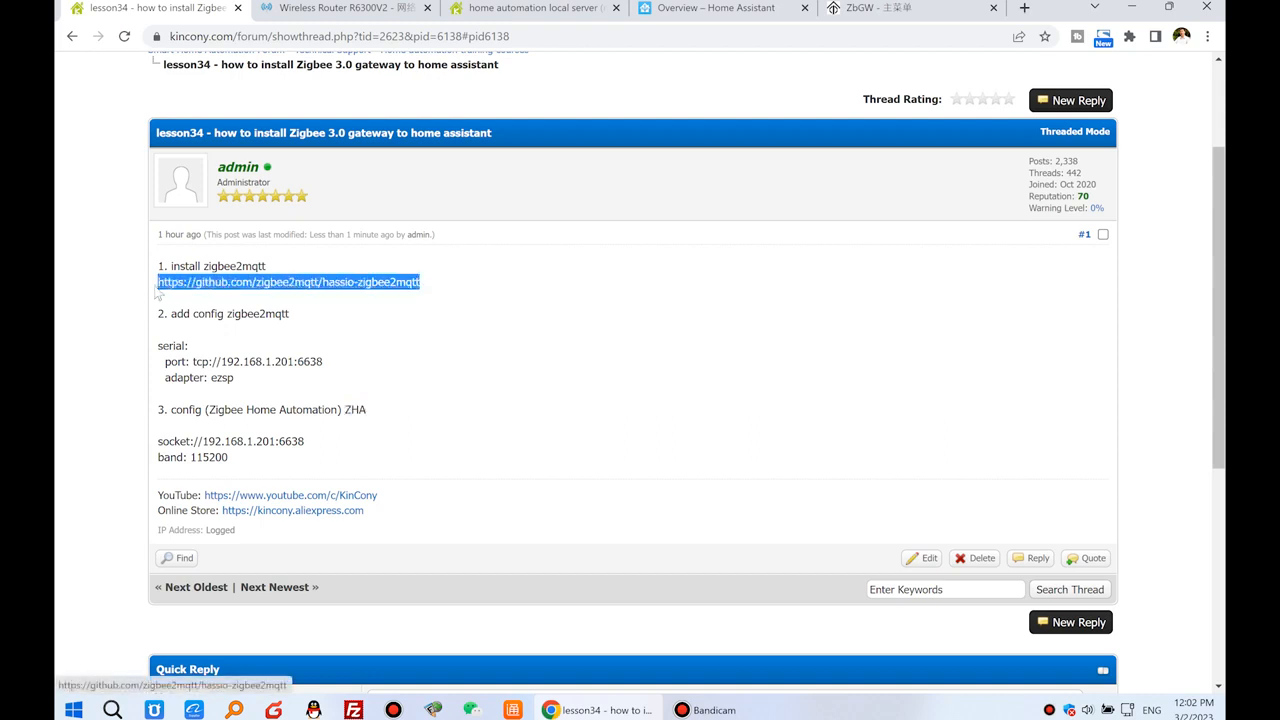
{"action": "right_click", "coordinate": [240, 289]}
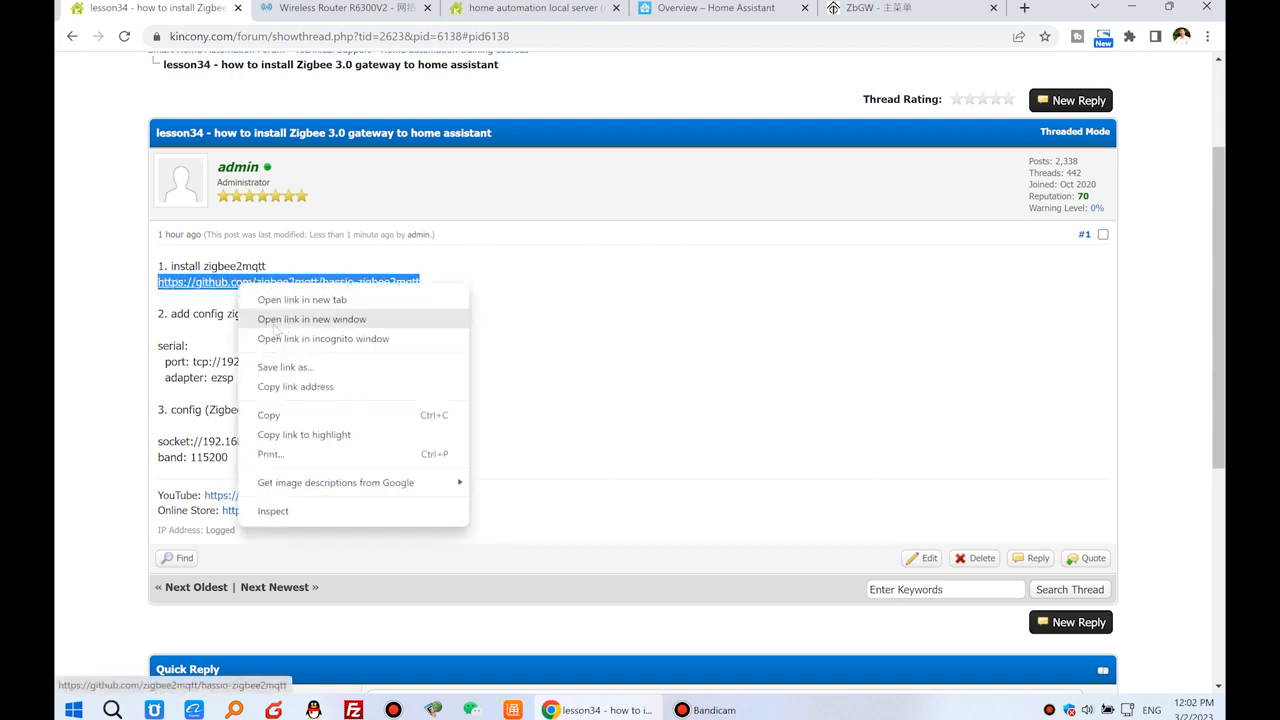
{"action": "left_click", "coordinate": [292, 386]}
Place the Home Assistant tab beside the forum tab and open the Add-on Store.
{"action": "left_click_drag", "start_coordinate": [706, 8], "coordinate": [320, 8]}
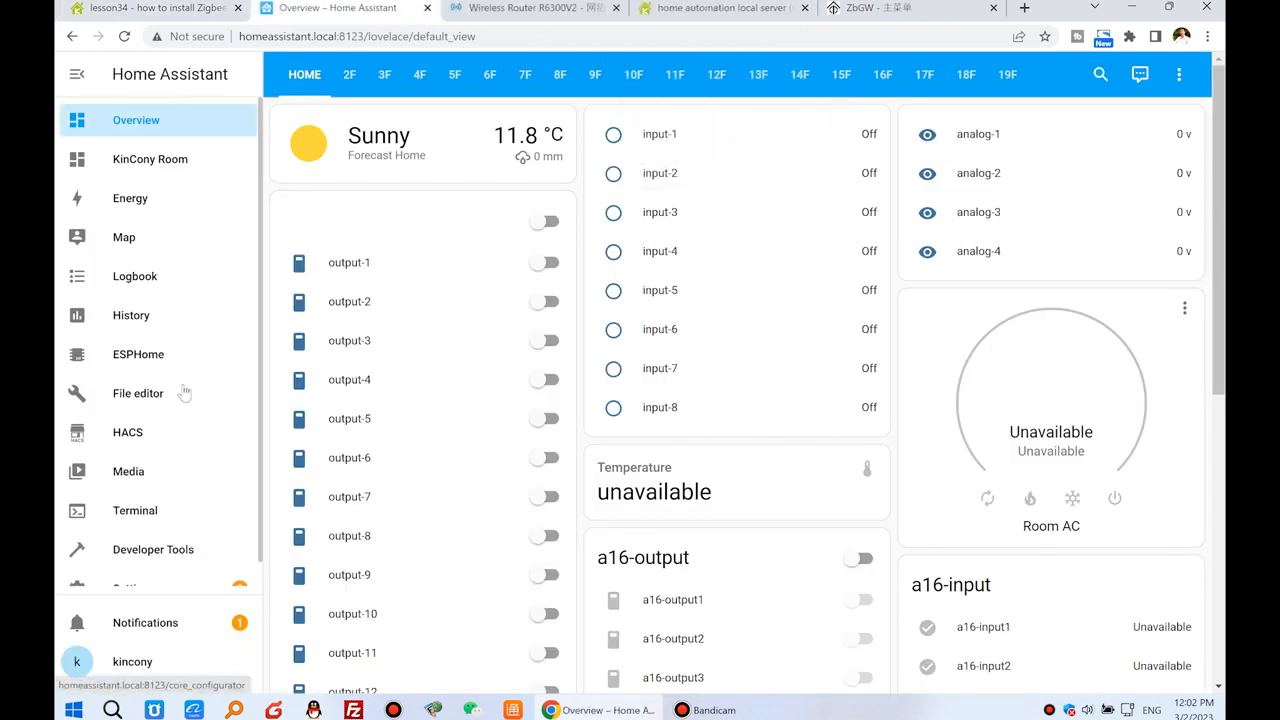
{"action": "scroll", "coordinate": [184, 393], "scroll_direction": "down", "scroll_amount": 1}
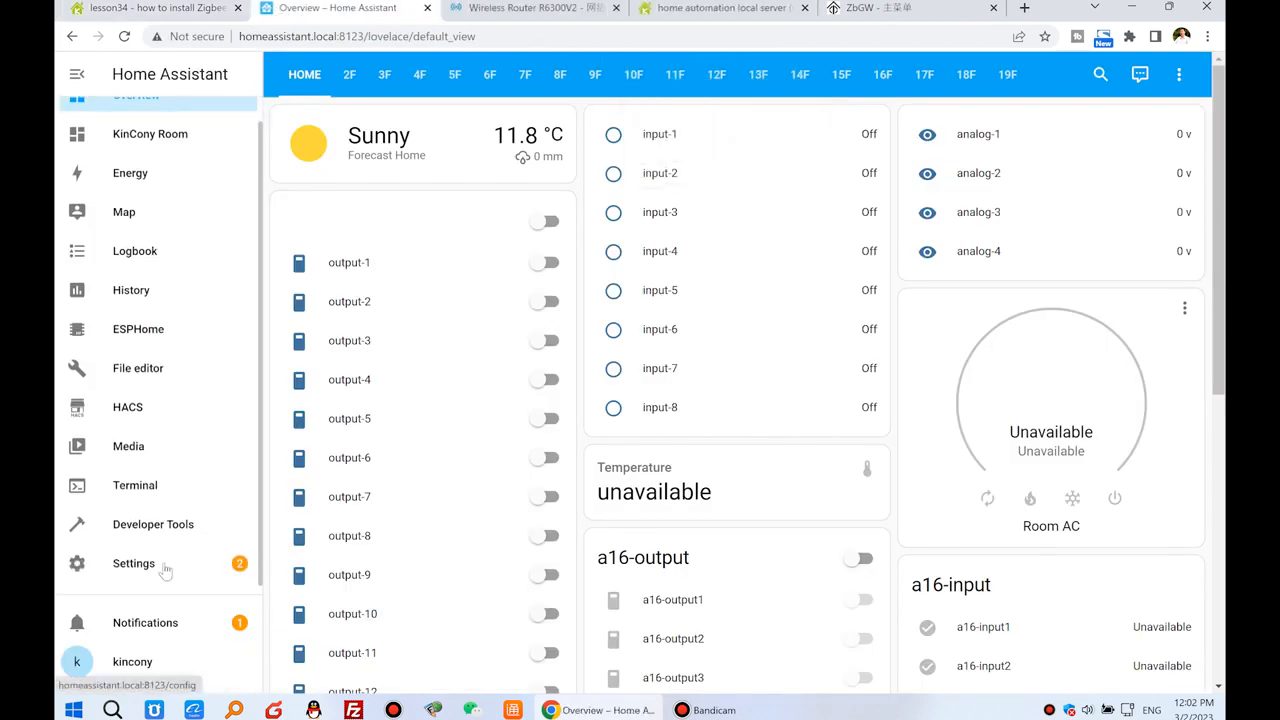
{"action": "left_click", "coordinate": [166, 568]}
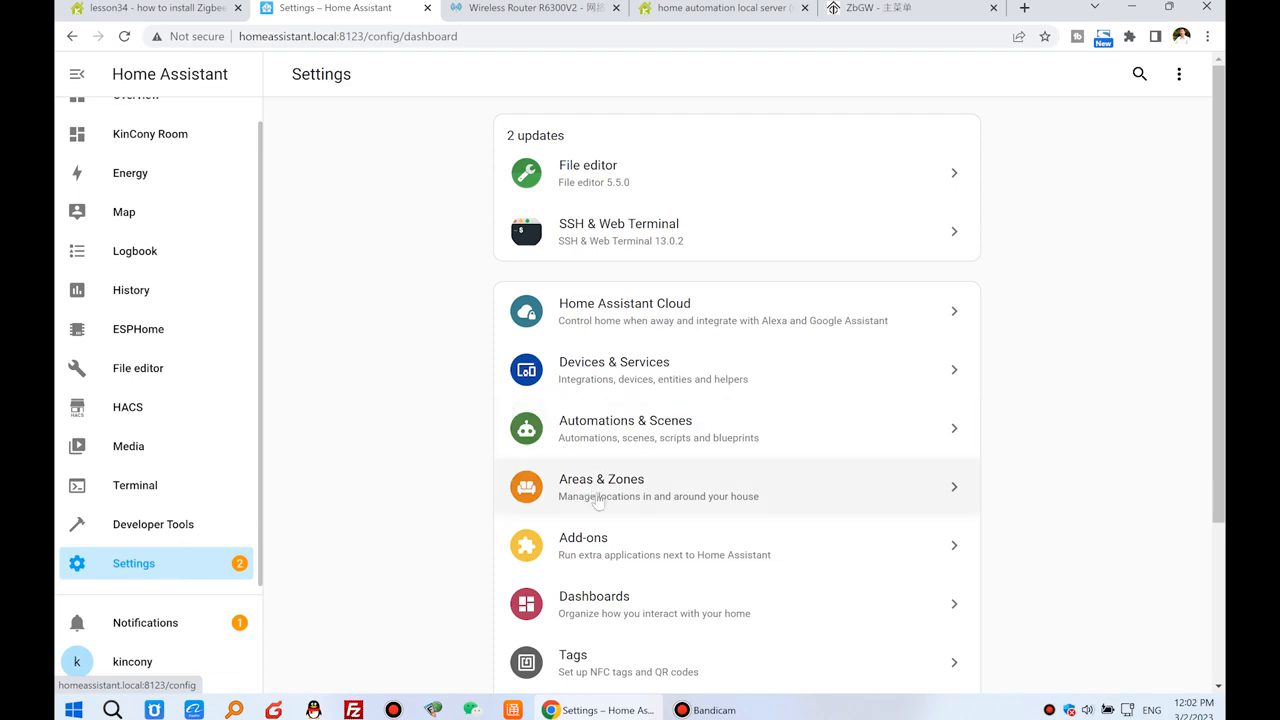
{"action": "left_click", "coordinate": [645, 545]}
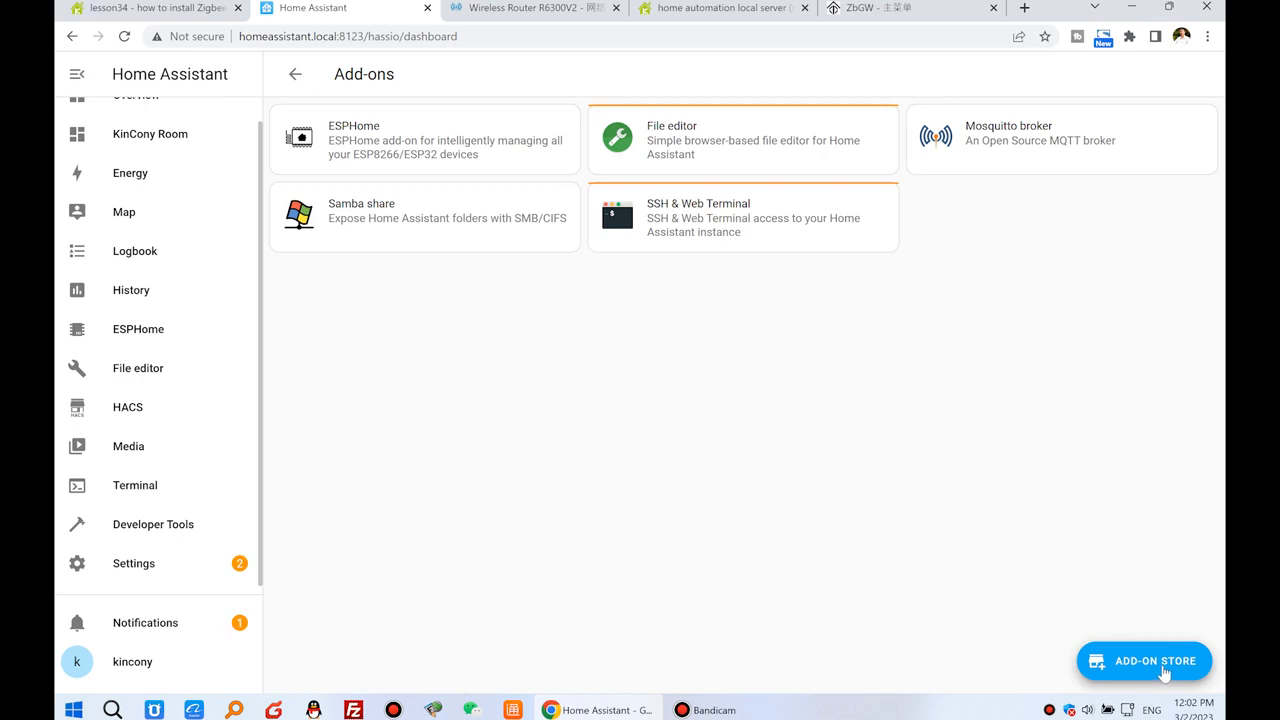
{"action": "left_click", "coordinate": [1162, 668]}
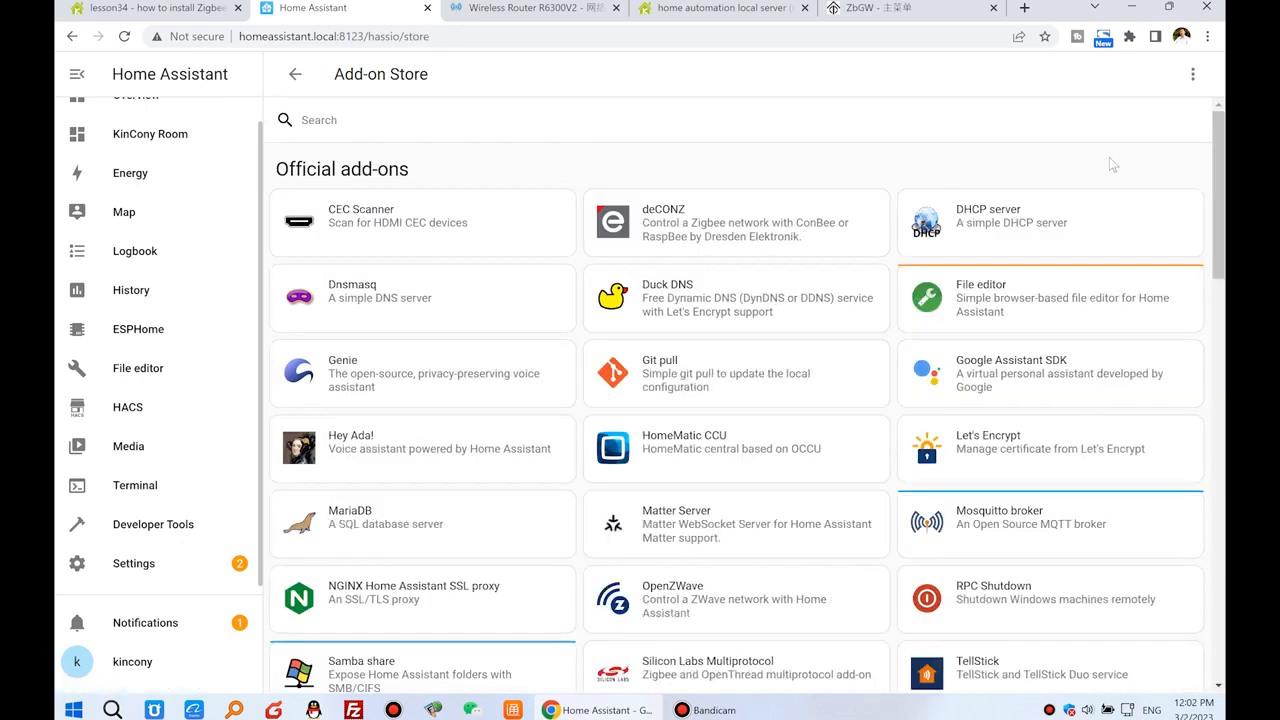
{"action": "left_click", "coordinate": [1193, 76]}
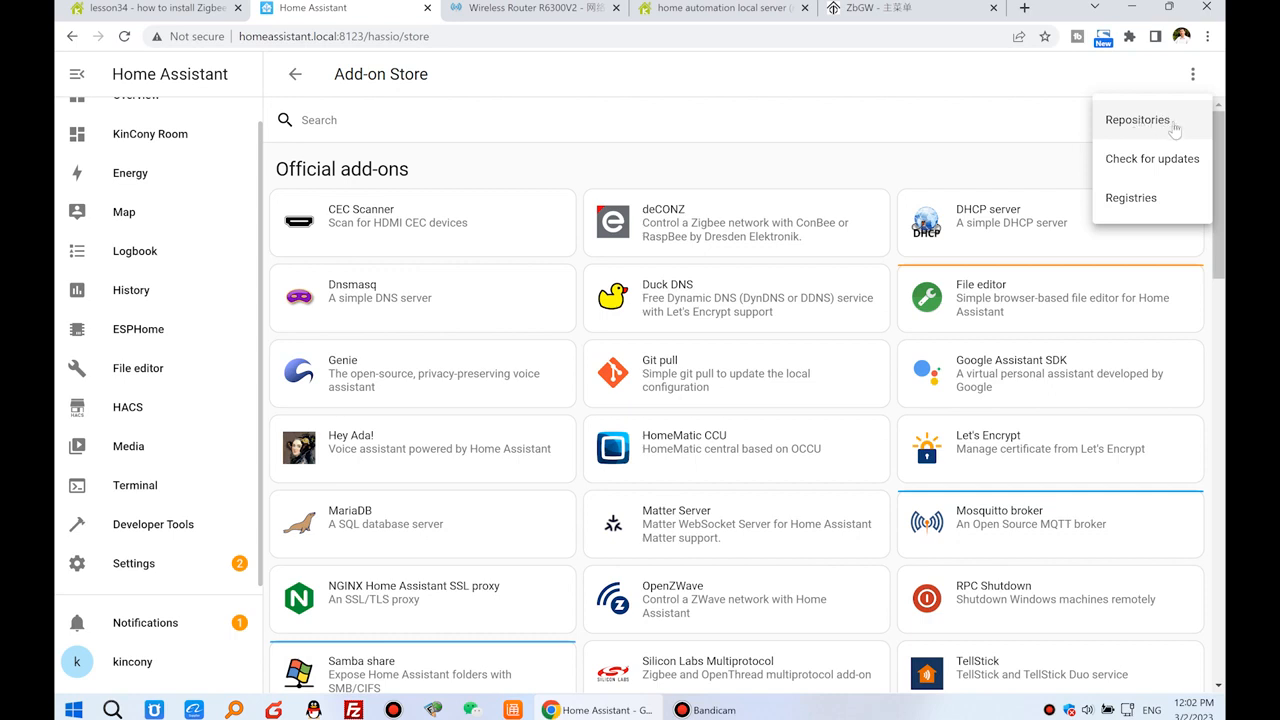
{"action": "left_click", "coordinate": [1140, 120]}
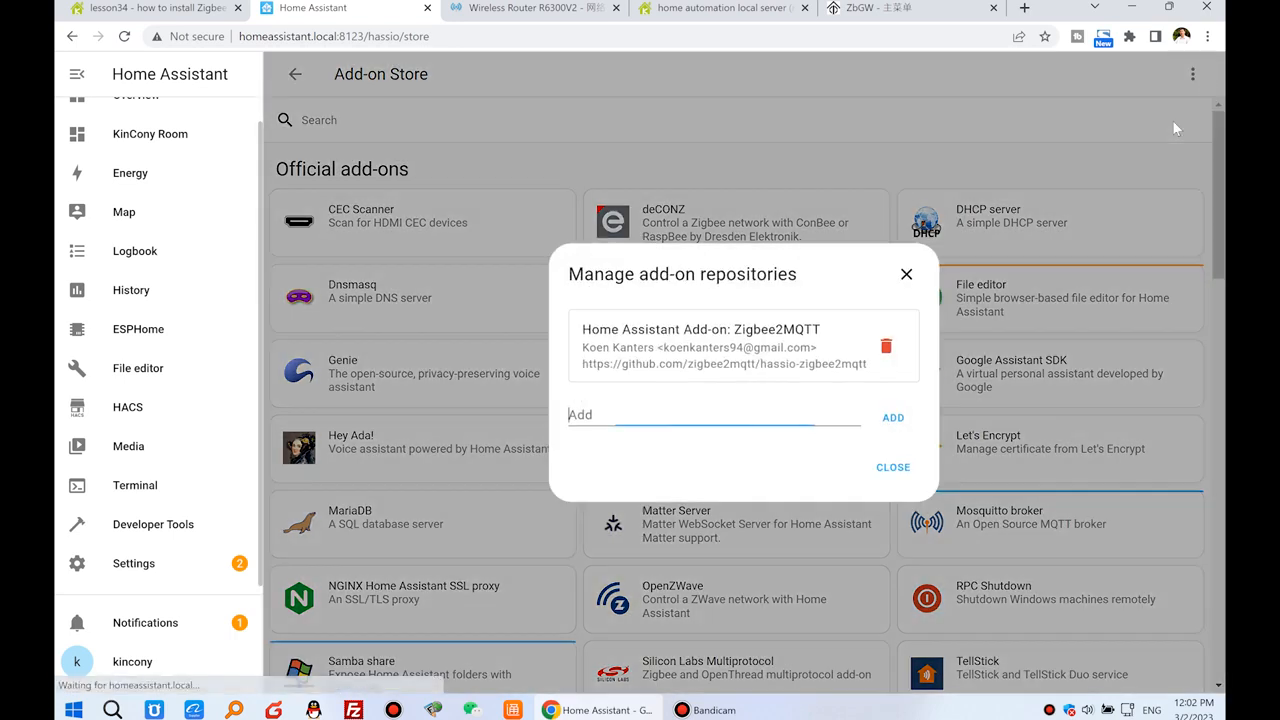
{"action": "right_click", "coordinate": [629, 415]}
{"action": "left_click", "coordinate": [690, 254]}
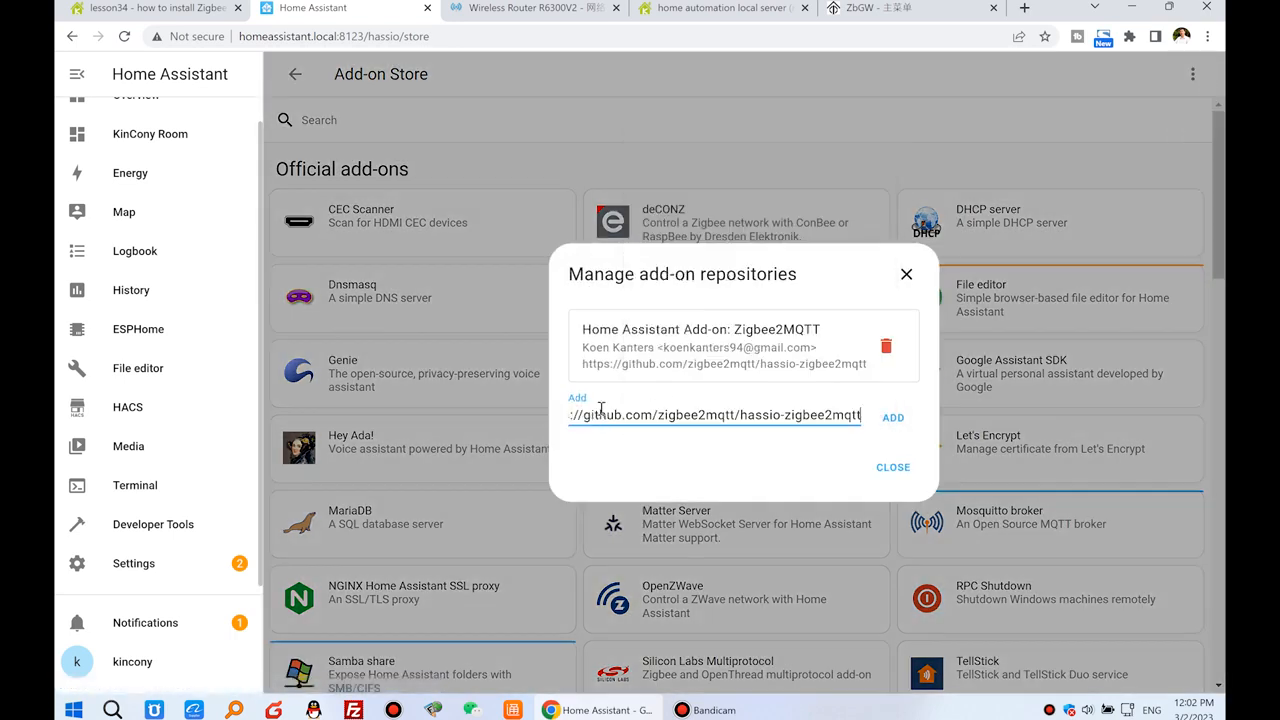
{"action": "left_click", "coordinate": [893, 418]}
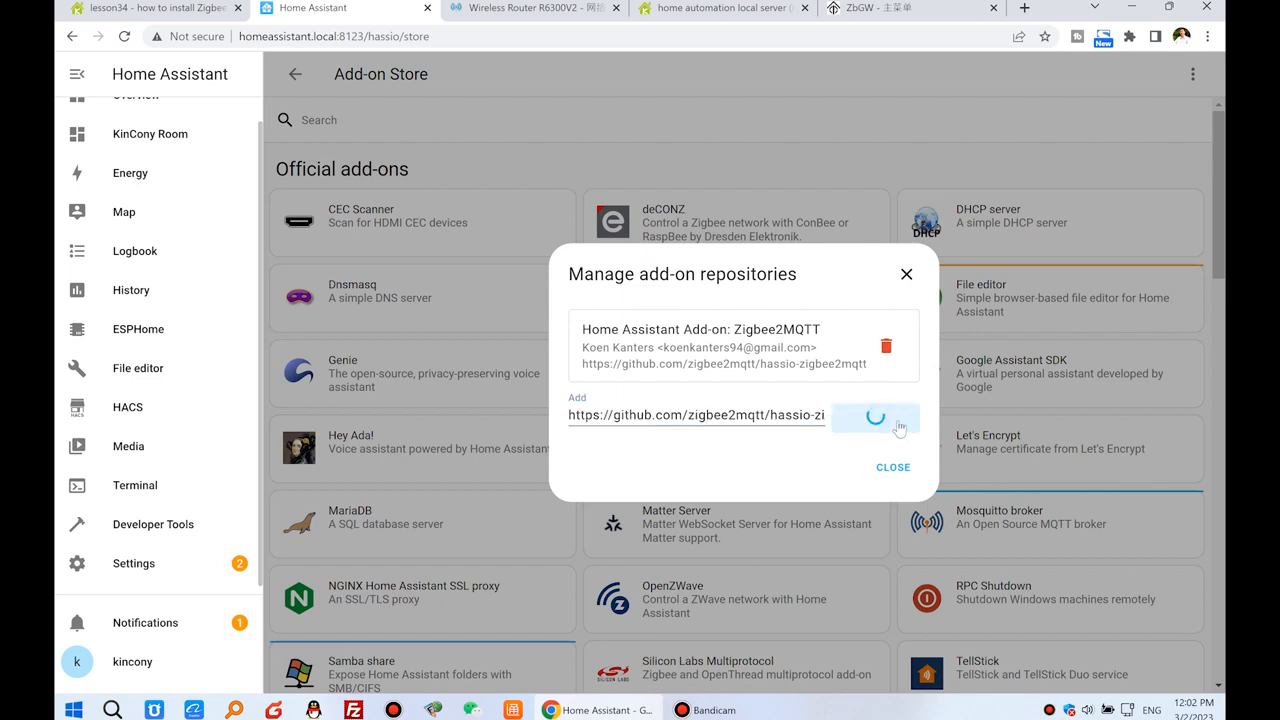
{"action": "left_click_drag", "start_coordinate": [563, 300], "coordinate": [960, 304]}
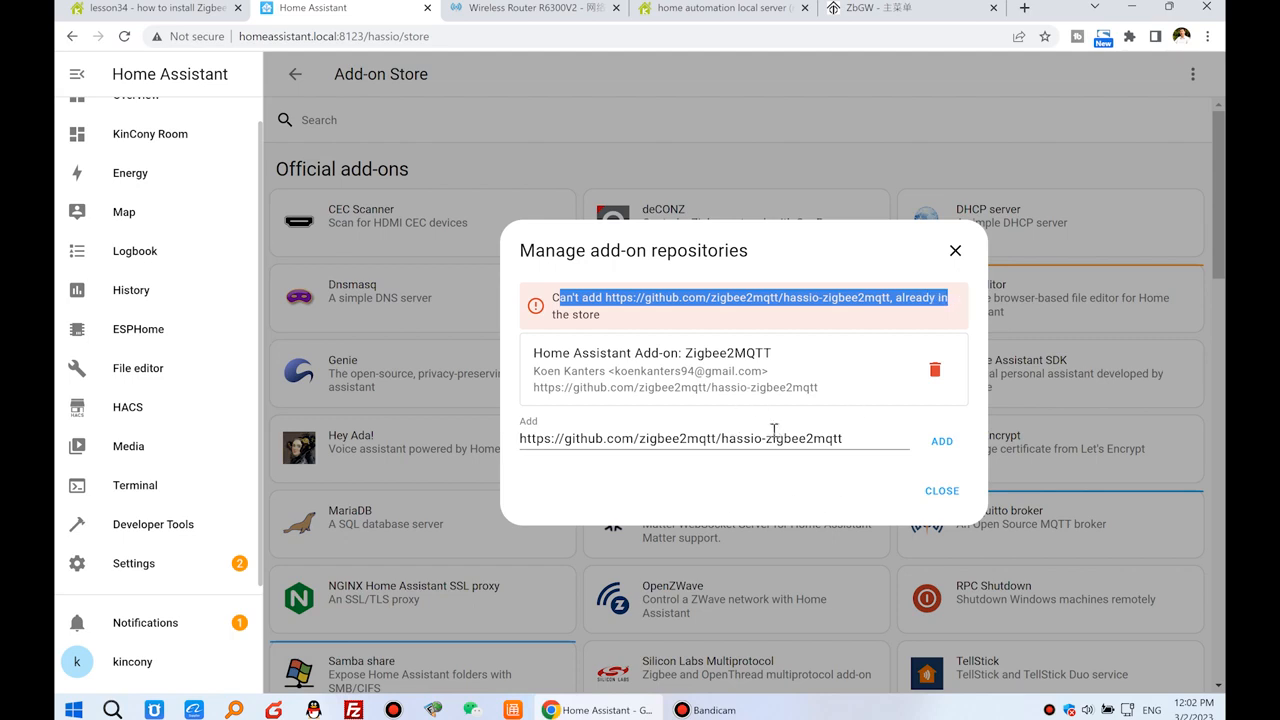
{"action": "left_click", "coordinate": [942, 490]}
Find the standard Zigbee2MQTT add-on in the Add-on Store and install it.
{"action": "scroll", "coordinate": [575, 332], "scroll_direction": "down", "scroll_amount": 3}
{"action": "scroll", "coordinate": [560, 335], "scroll_direction": "up", "scroll_amount": 5}
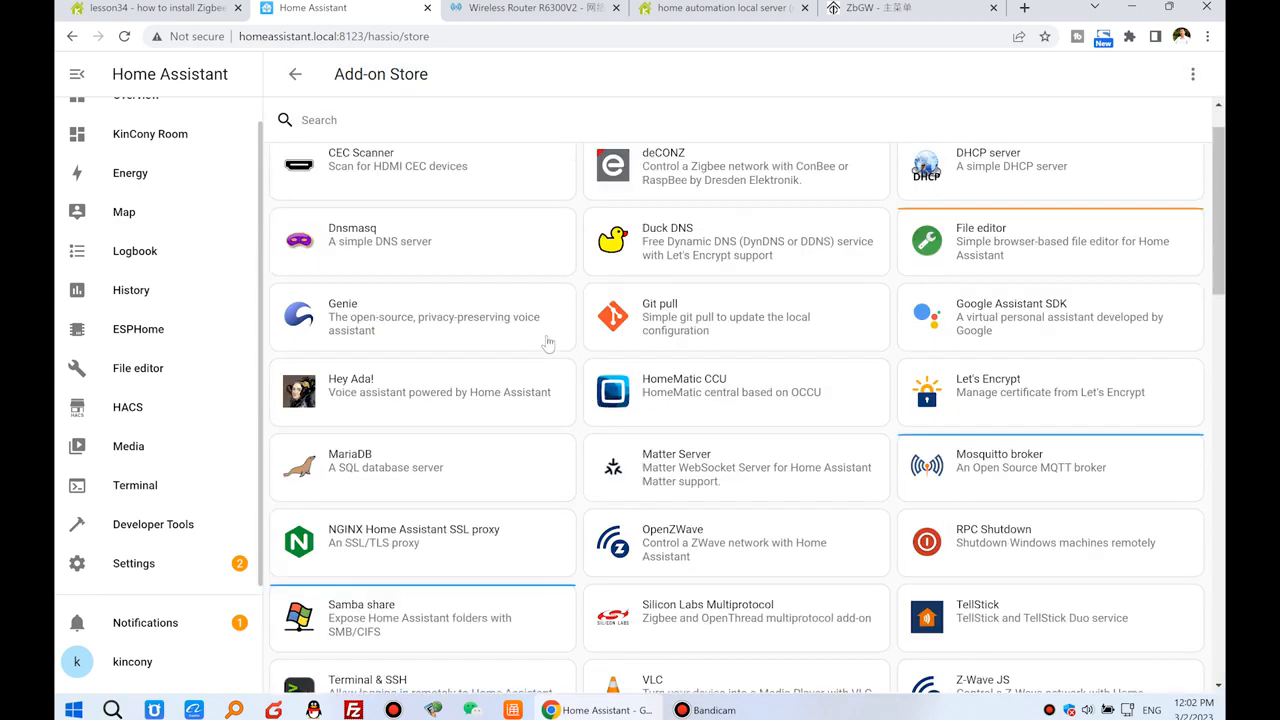
{"action": "scroll", "coordinate": [510, 316], "scroll_direction": "down", "scroll_amount": 6}
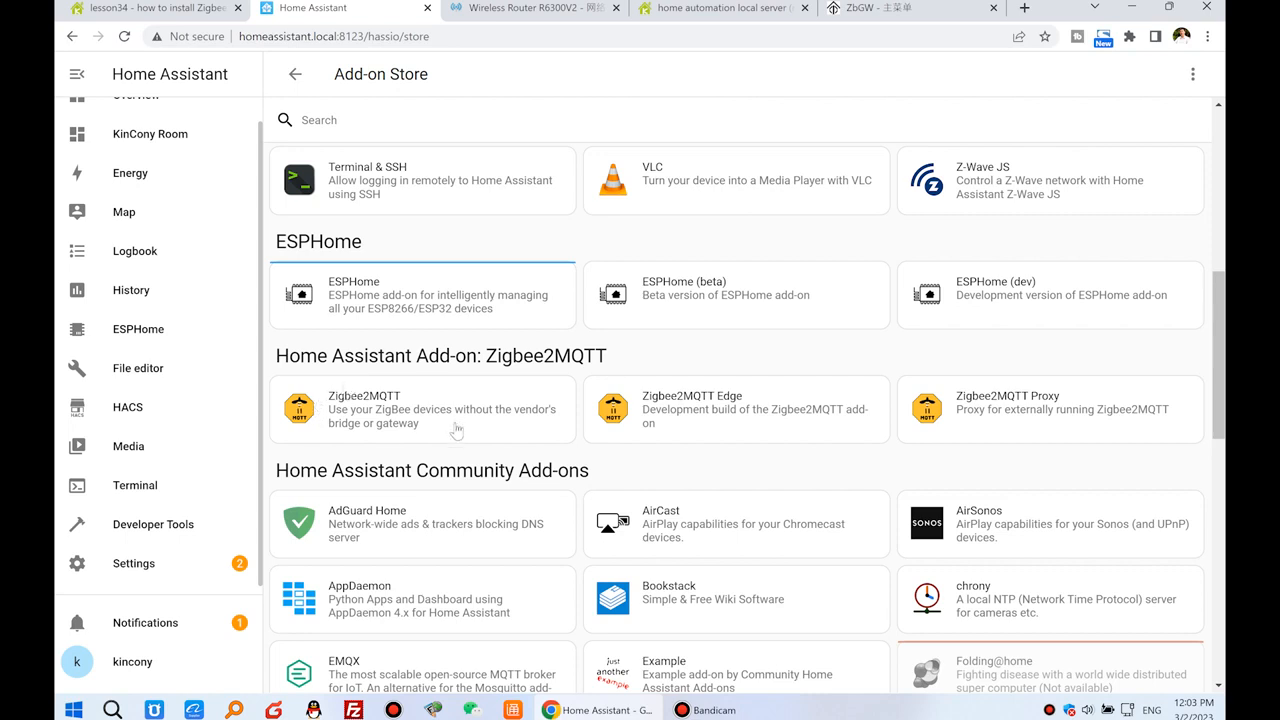
{"action": "left_click", "coordinate": [414, 402]}
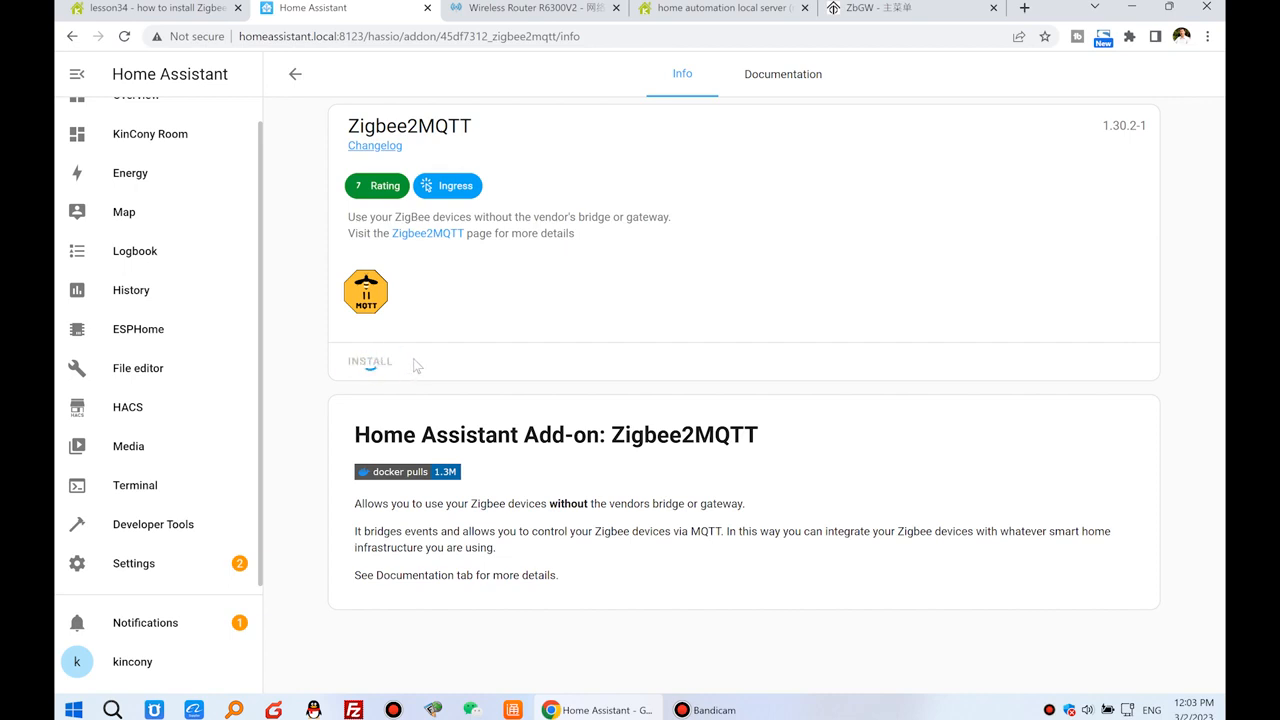
{"action": "left_click_drag", "start_coordinate": [349, 125], "coordinate": [478, 129]}
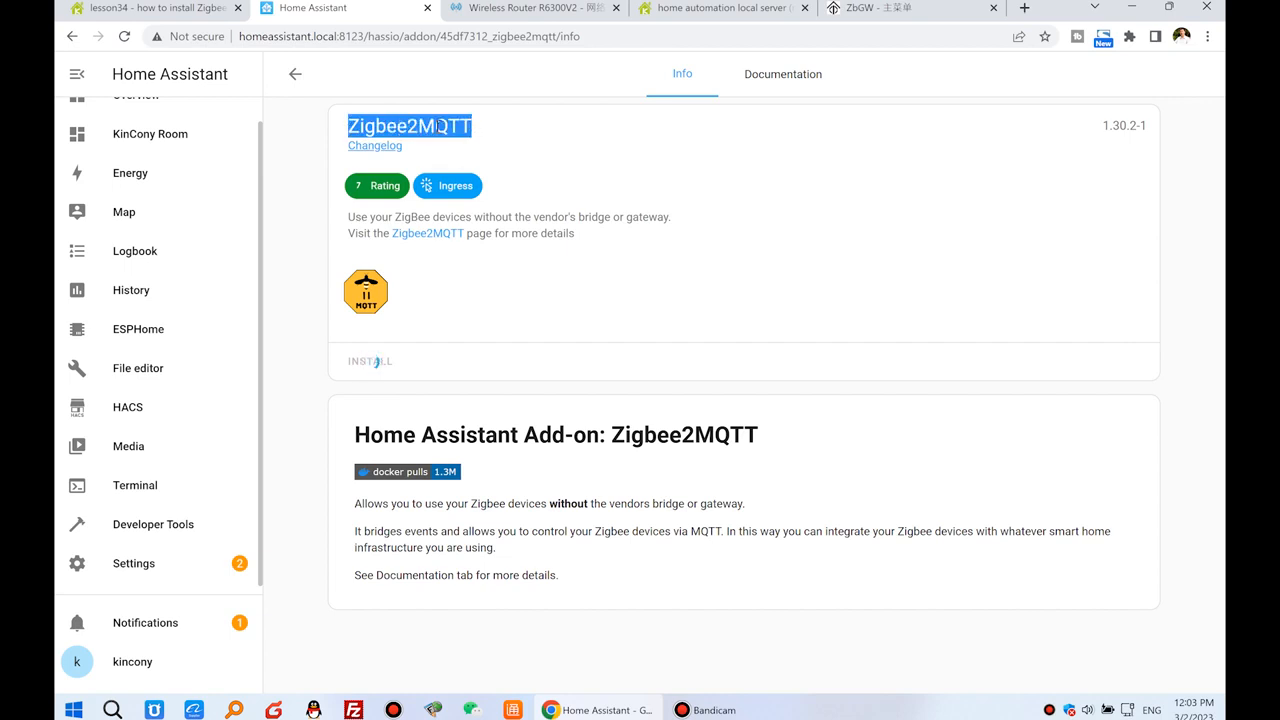
Copy the serial lines "port: tcp://192.168.1.201:6638" and "adapter: ezsp" from the forum post, and return to the Zigbee2MQTT add-on page.
{"action": "left_click", "coordinate": [160, 9]}
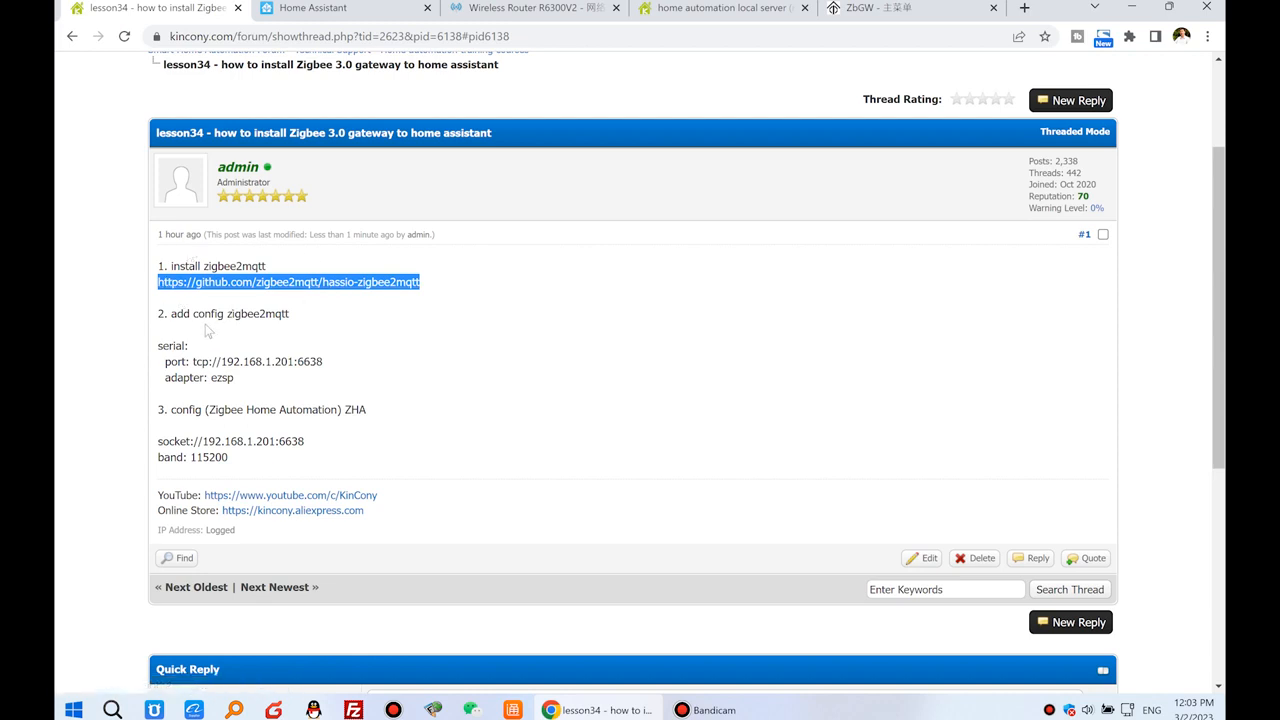
{"action": "left_click_drag", "start_coordinate": [173, 314], "coordinate": [293, 317]}
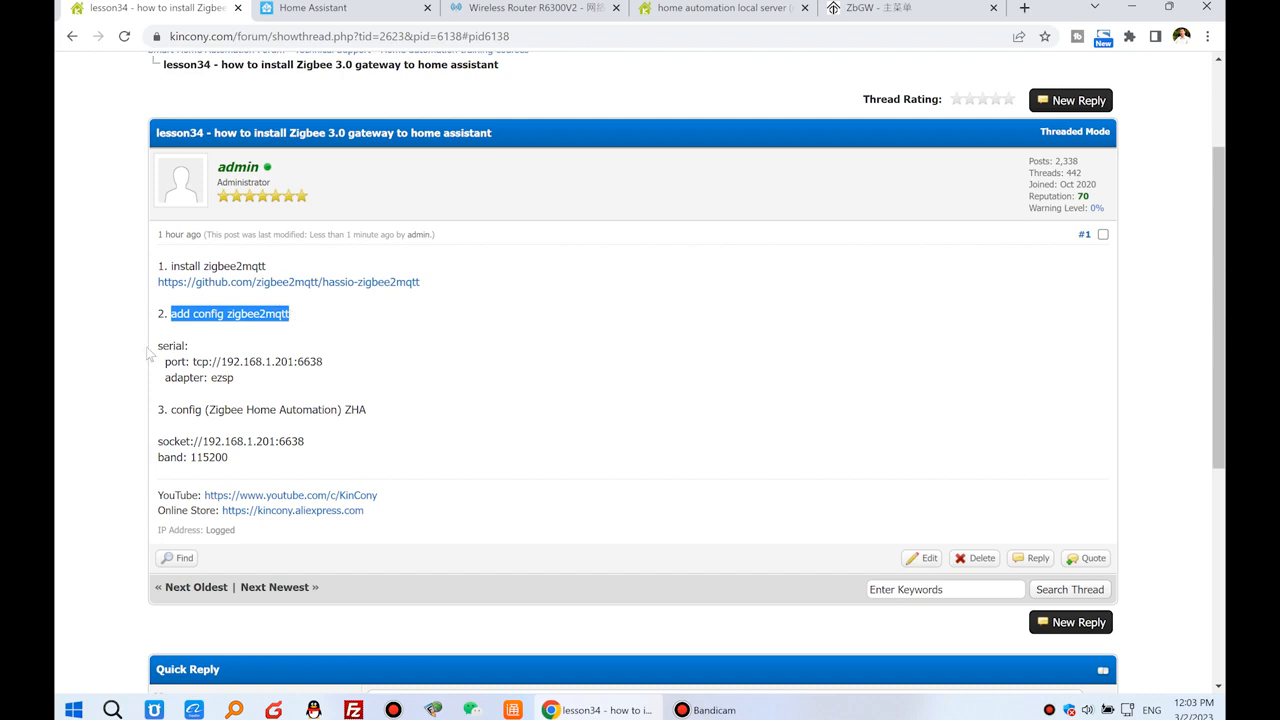
{"action": "mouse_move", "coordinate": [158, 346]}
{"action": "left_mouse_down"}
{"action": "mouse_move", "coordinate": [191, 350]}
{"action": "mouse_move", "coordinate": [195, 378]}
{"action": "mouse_move", "coordinate": [162, 362]}
{"action": "left_mouse_up"}
{"action": "right_click", "coordinate": [190, 366]}
{"action": "left_click", "coordinate": [213, 377]}
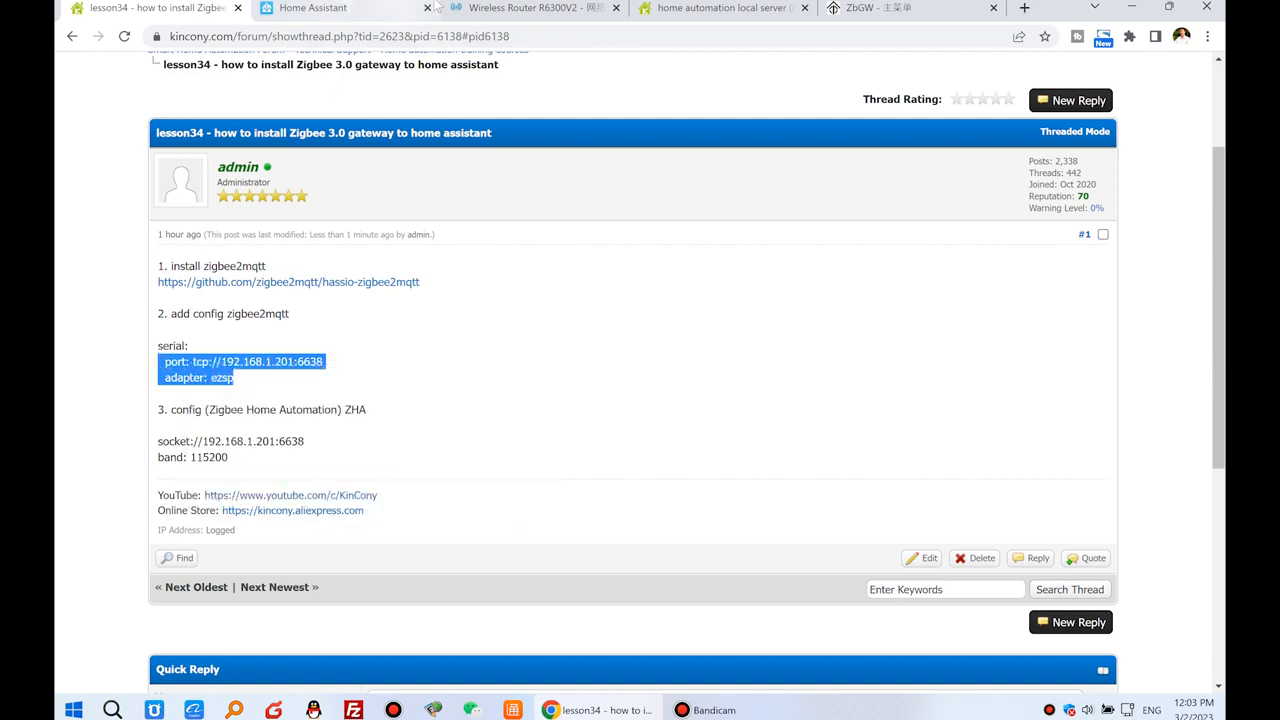
{"action": "left_click", "coordinate": [400, 8]}
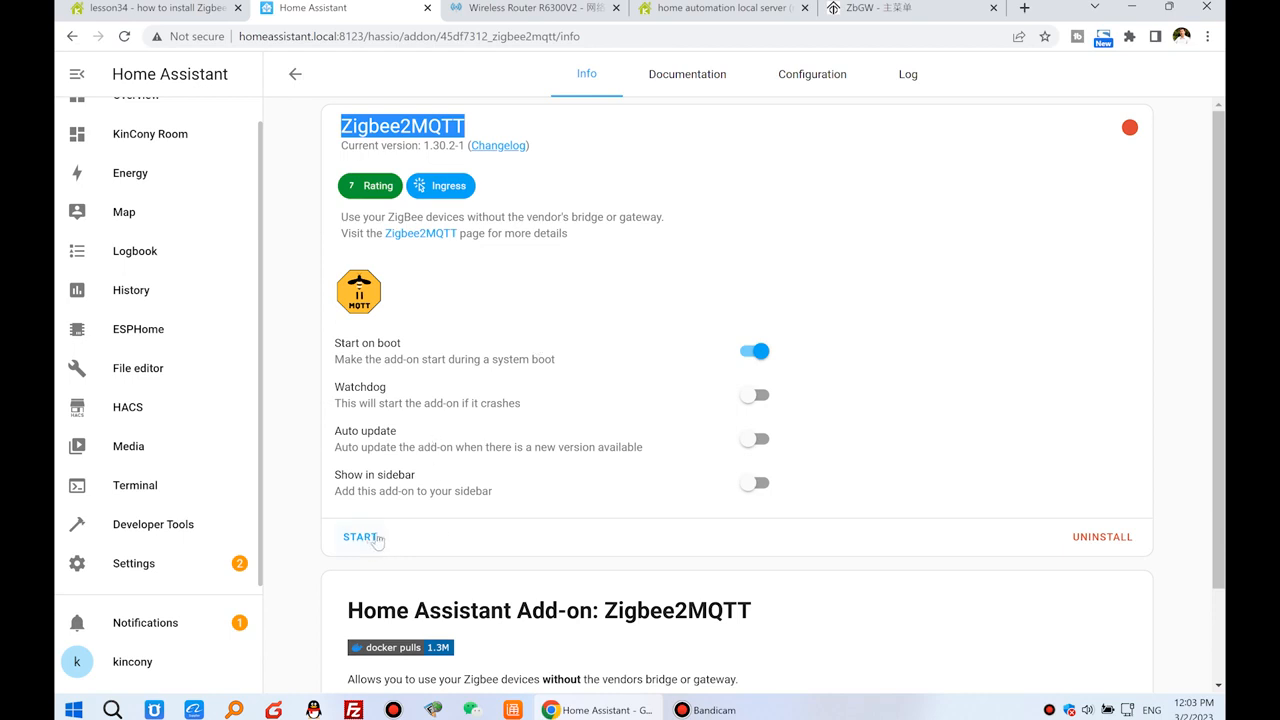
Paste the copied lines "port: tcp://192.168.1.201:6638" and "adapter: ezsp" into the serial option of the Zigbee2MQTT add-on configuration.
{"action": "left_click", "coordinate": [820, 80]}
{"action": "scroll", "coordinate": [577, 440], "scroll_direction": "down", "scroll_amount": 2}
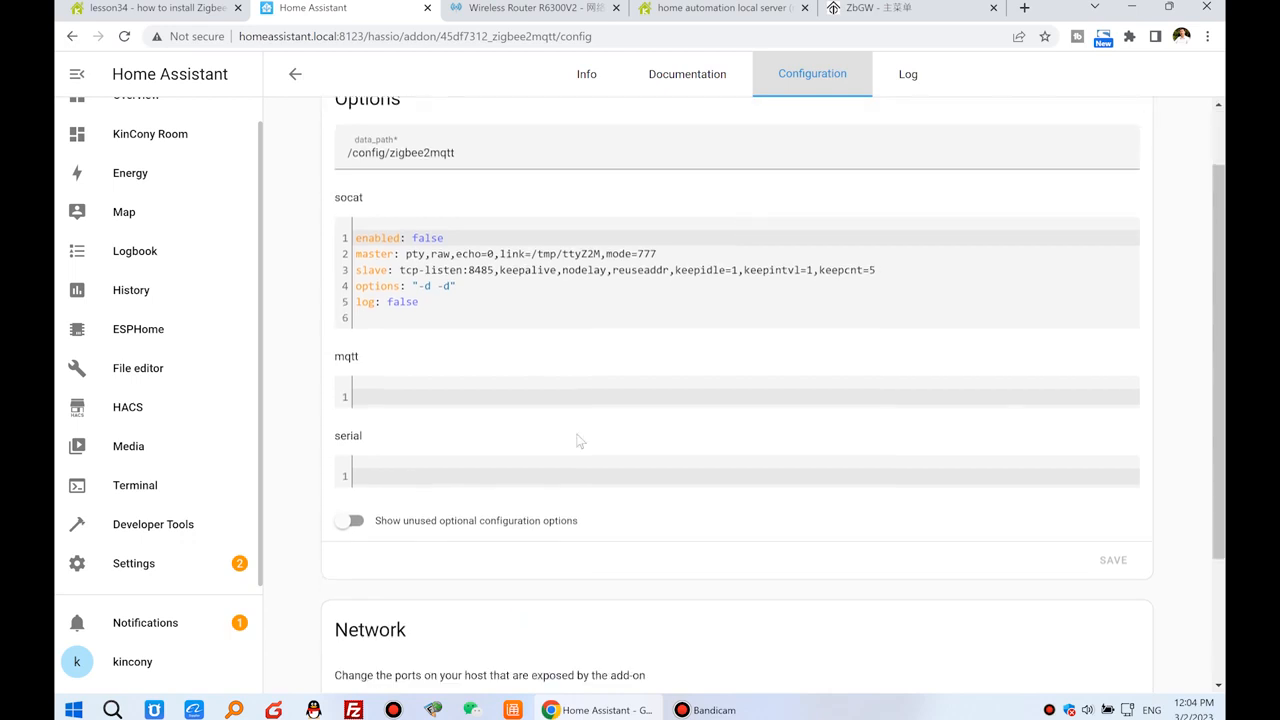
{"action": "scroll", "coordinate": [440, 488], "scroll_direction": "down", "scroll_amount": 1}
{"action": "left_click_drag", "start_coordinate": [334, 354], "coordinate": [370, 357]}
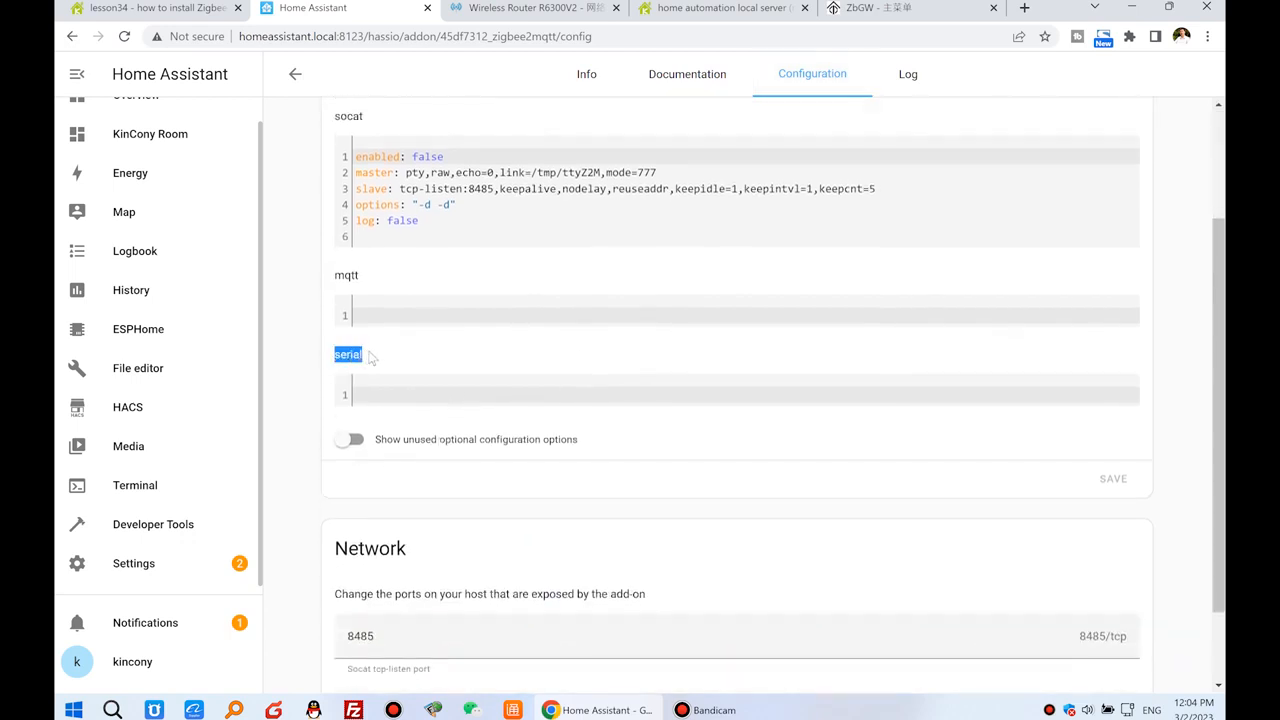
{"action": "right_click", "coordinate": [457, 390]}
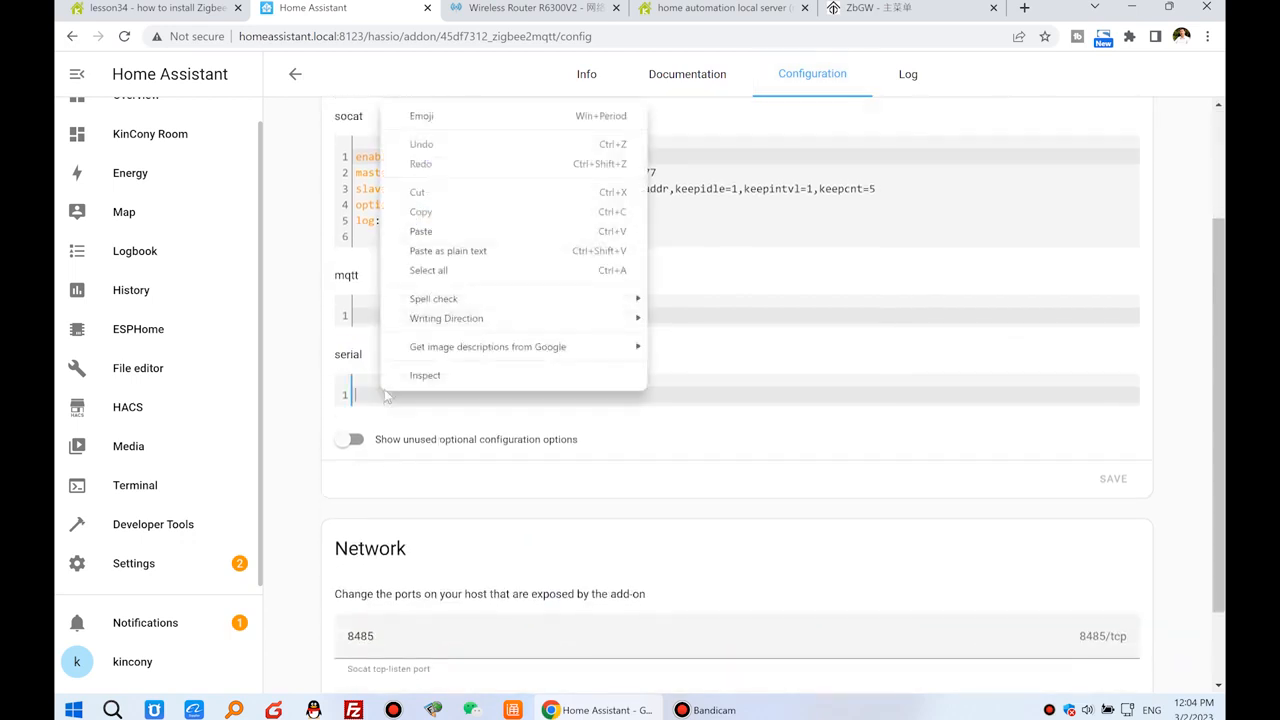
{"action": "left_click", "coordinate": [458, 235]}
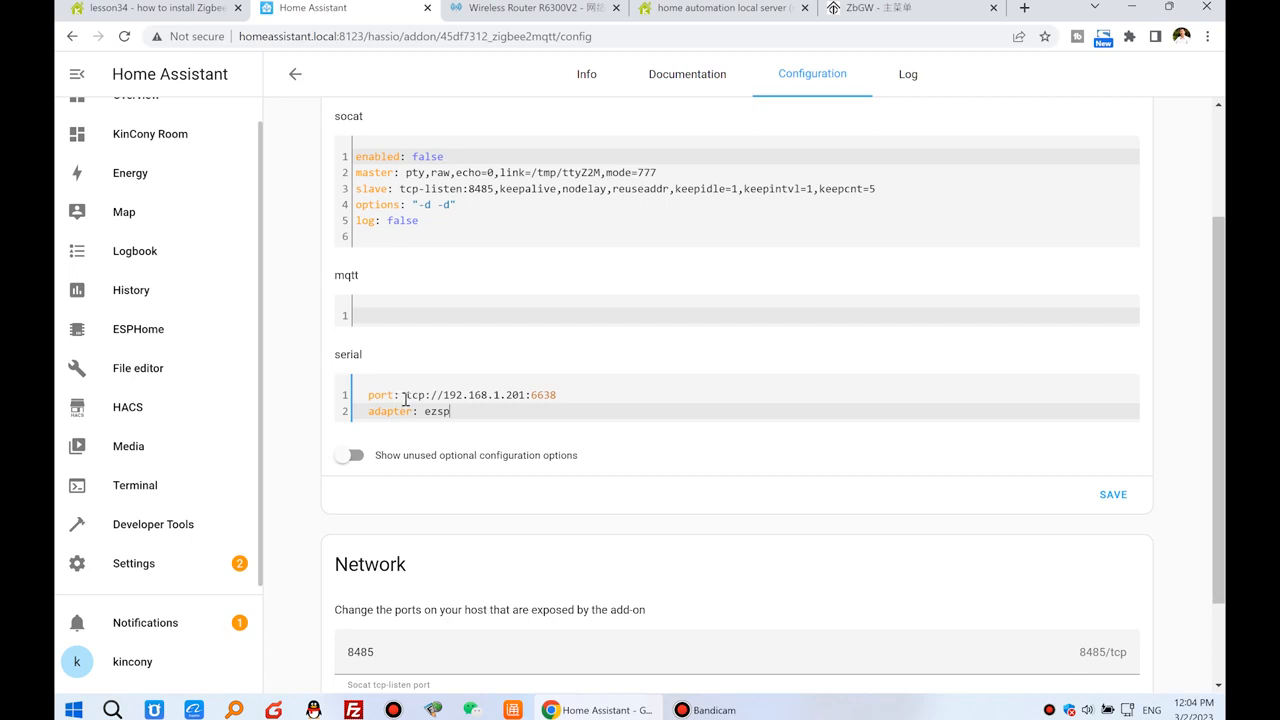
Check the IP address in the serial port line against the ZbGW gateway page's address, and review the port number.
{"action": "left_click_drag", "start_coordinate": [444, 396], "coordinate": [527, 398]}
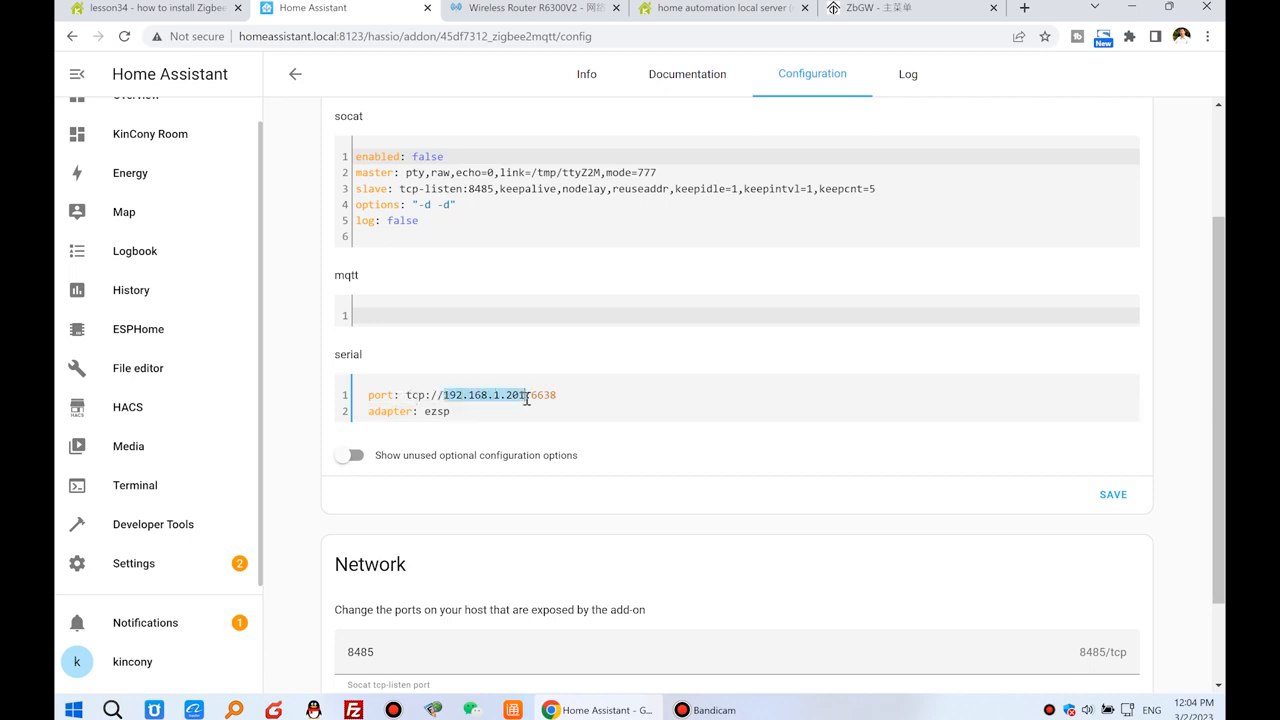
{"action": "left_click", "coordinate": [862, 8]}
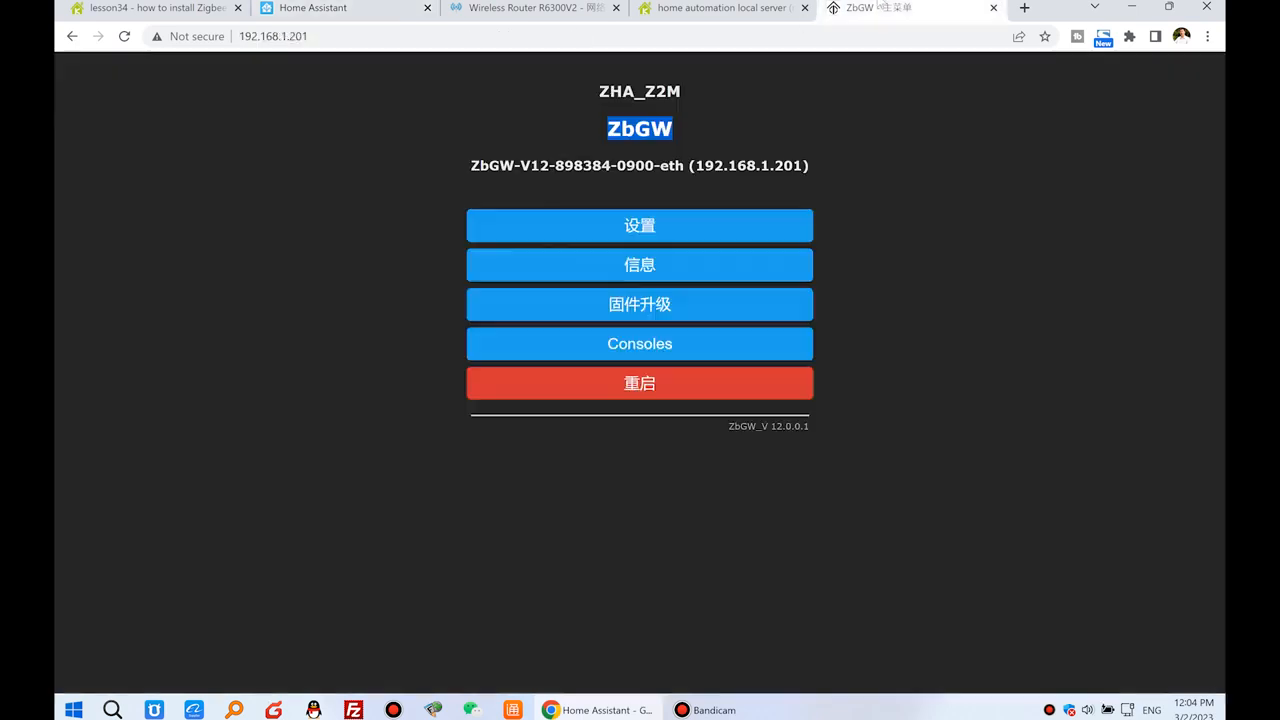
{"action": "left_click_drag", "start_coordinate": [305, 36], "coordinate": [213, 38]}
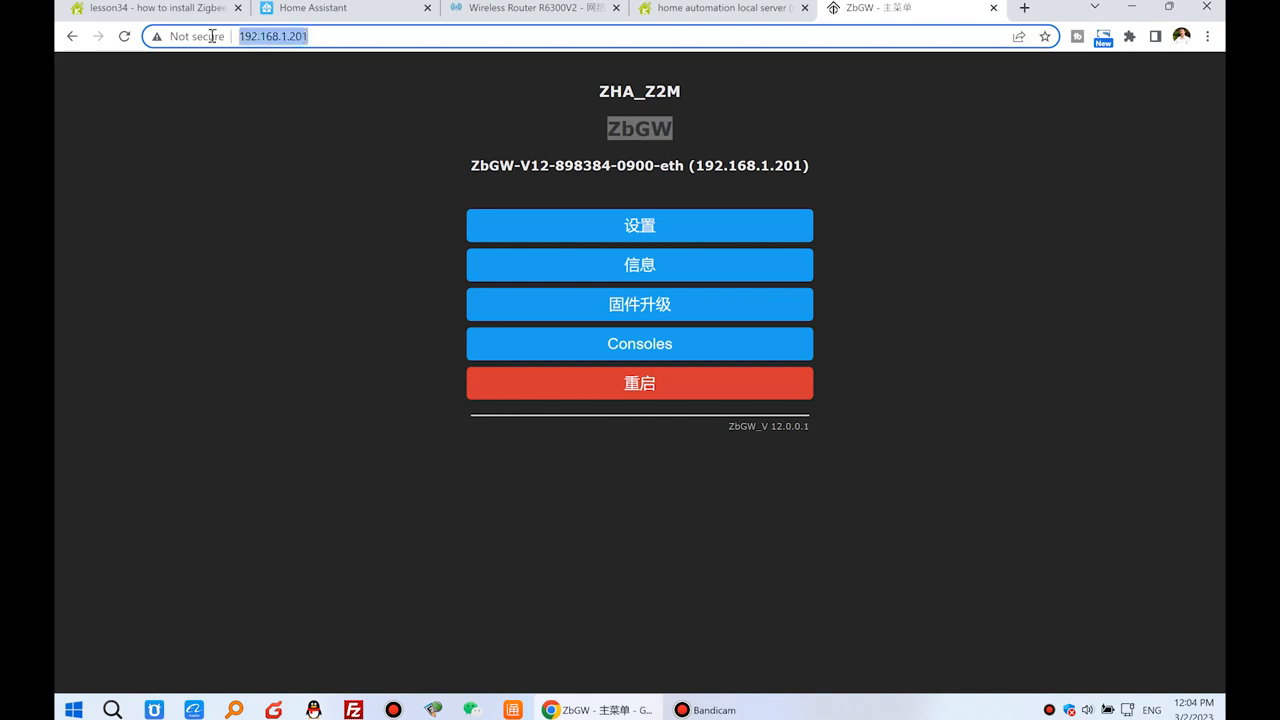
{"action": "left_click", "coordinate": [350, 9]}
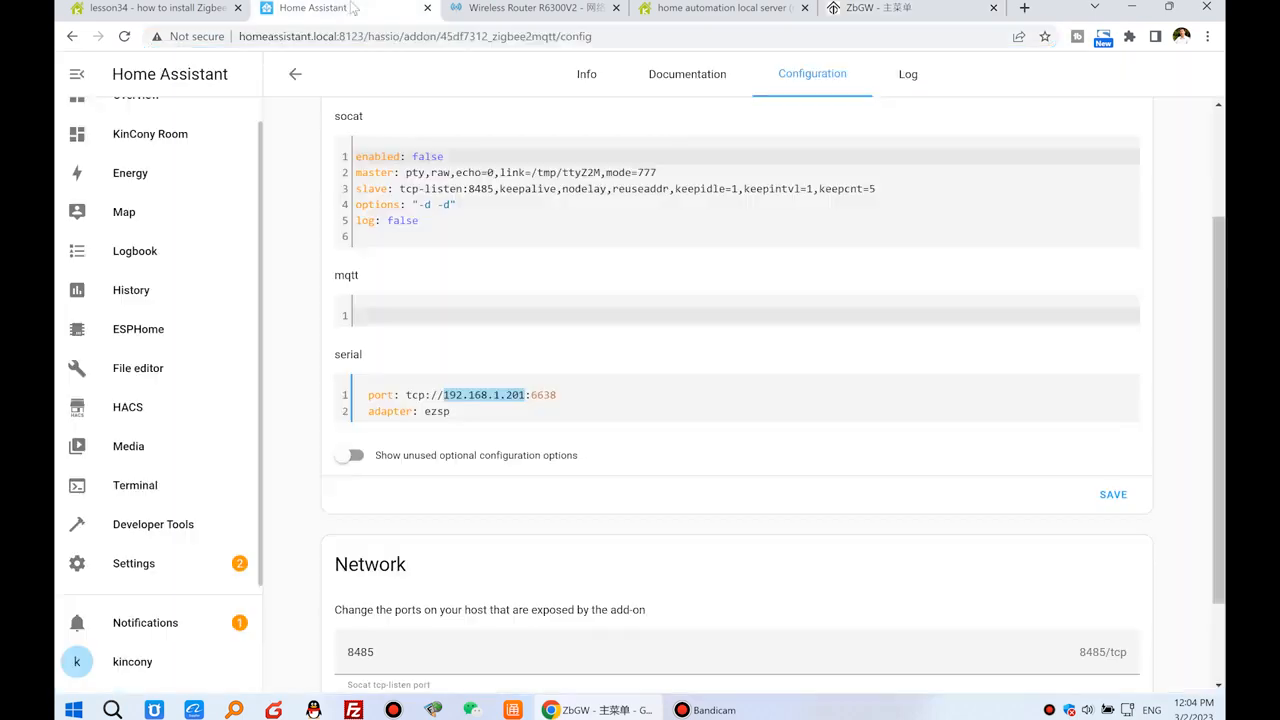
{"action": "left_click", "coordinate": [538, 395]}
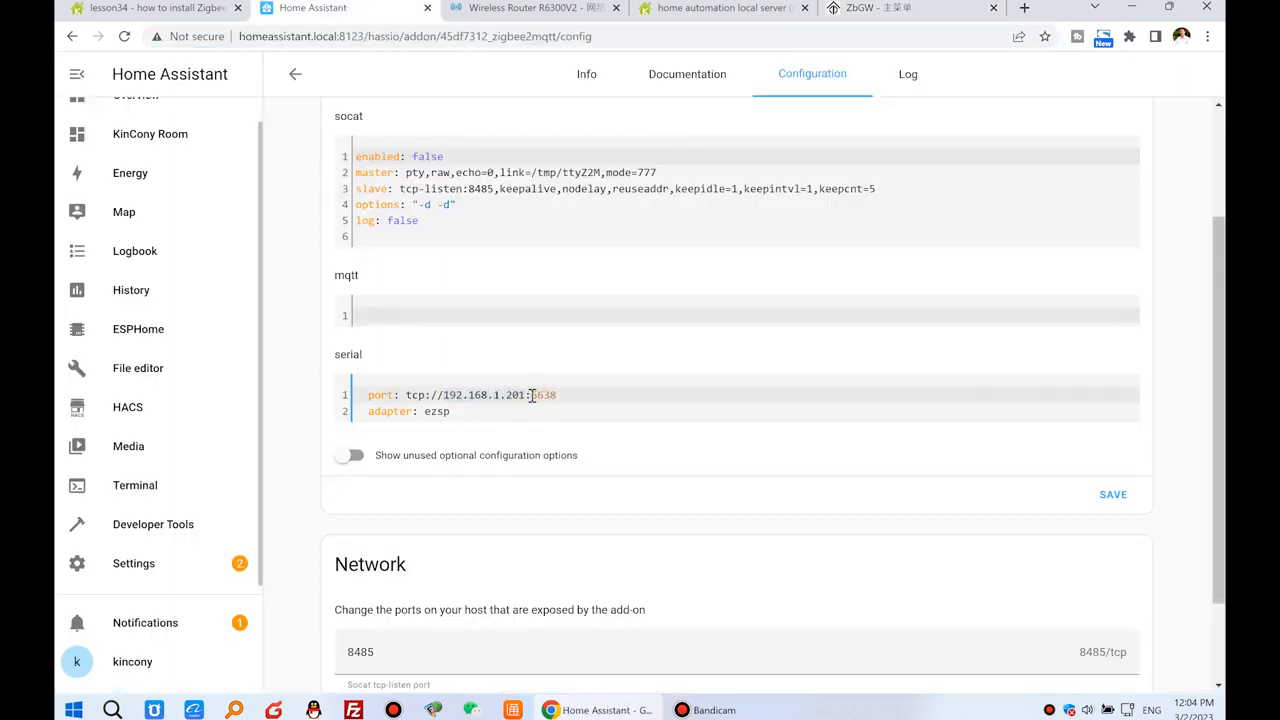
{"action": "left_click_drag", "start_coordinate": [532, 395], "coordinate": [557, 395]}
{"action": "left_click_drag", "start_coordinate": [555, 396], "coordinate": [533, 396]}
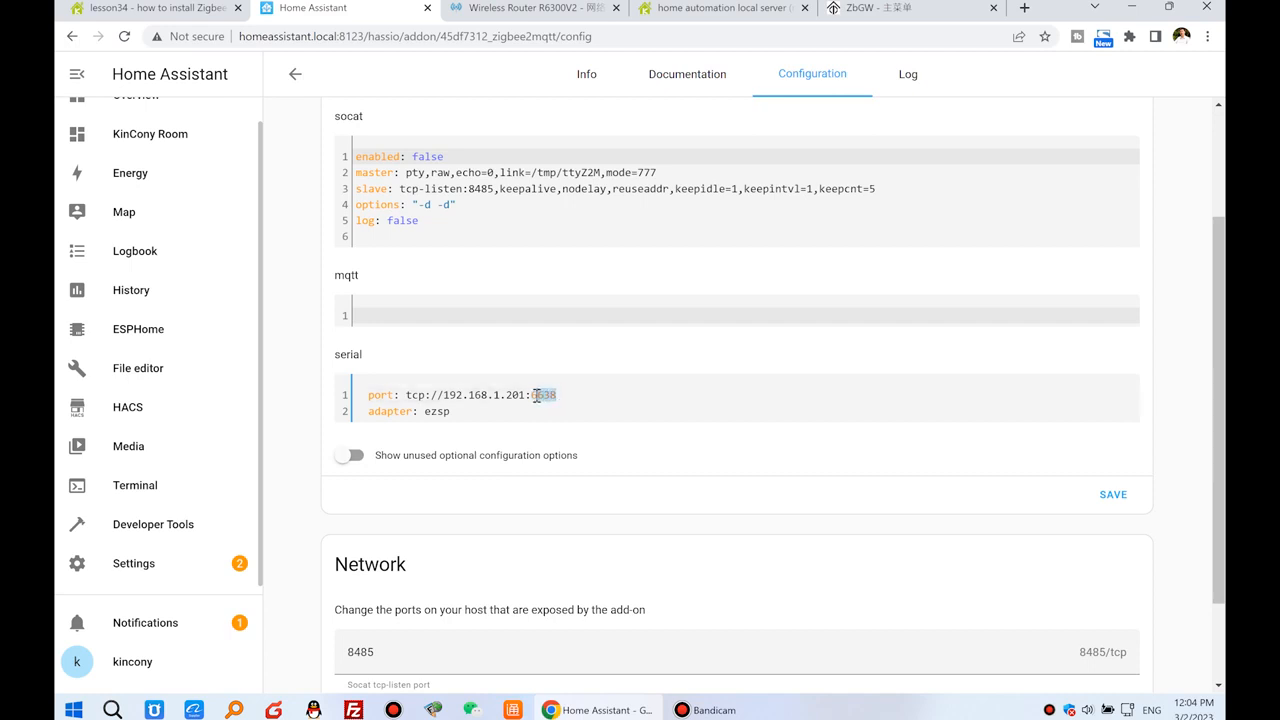
{"action": "left_click_drag", "start_coordinate": [445, 396], "coordinate": [530, 397]}
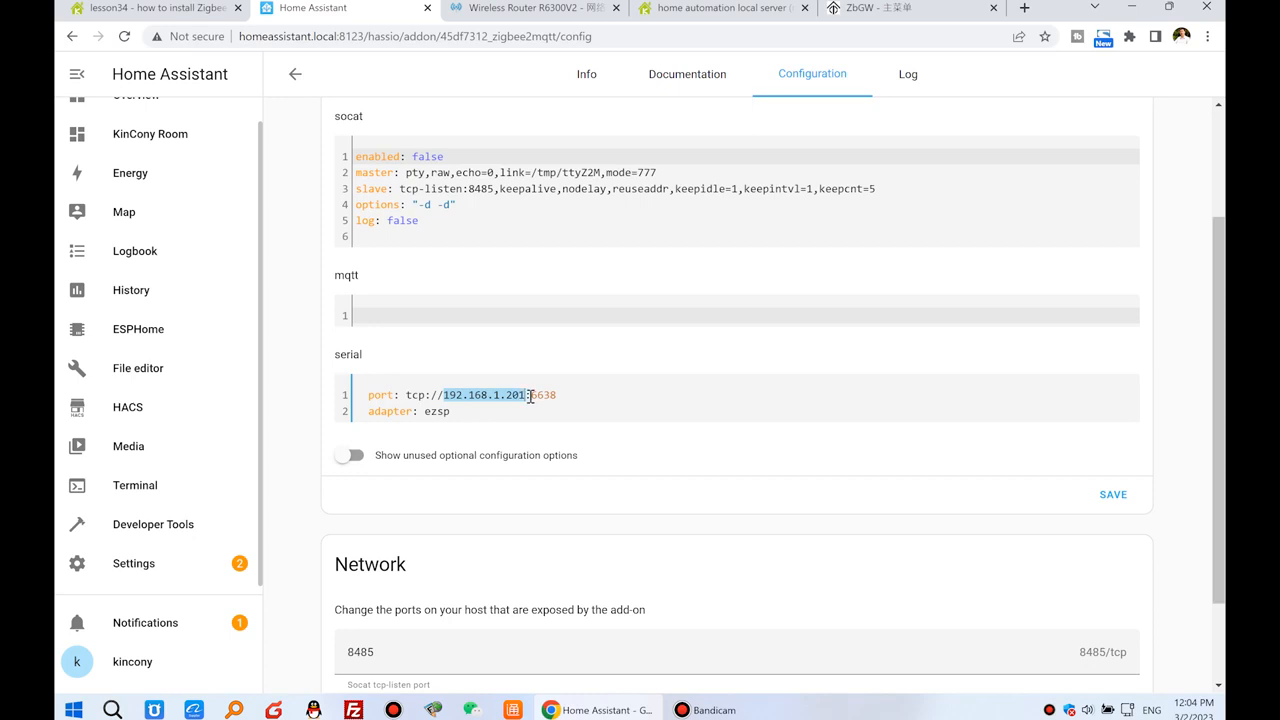
Check the adapter value in the serial option and save the add-on options.
{"action": "left_click_drag", "start_coordinate": [425, 411], "coordinate": [453, 411]}
{"action": "left_click", "coordinate": [455, 411]}
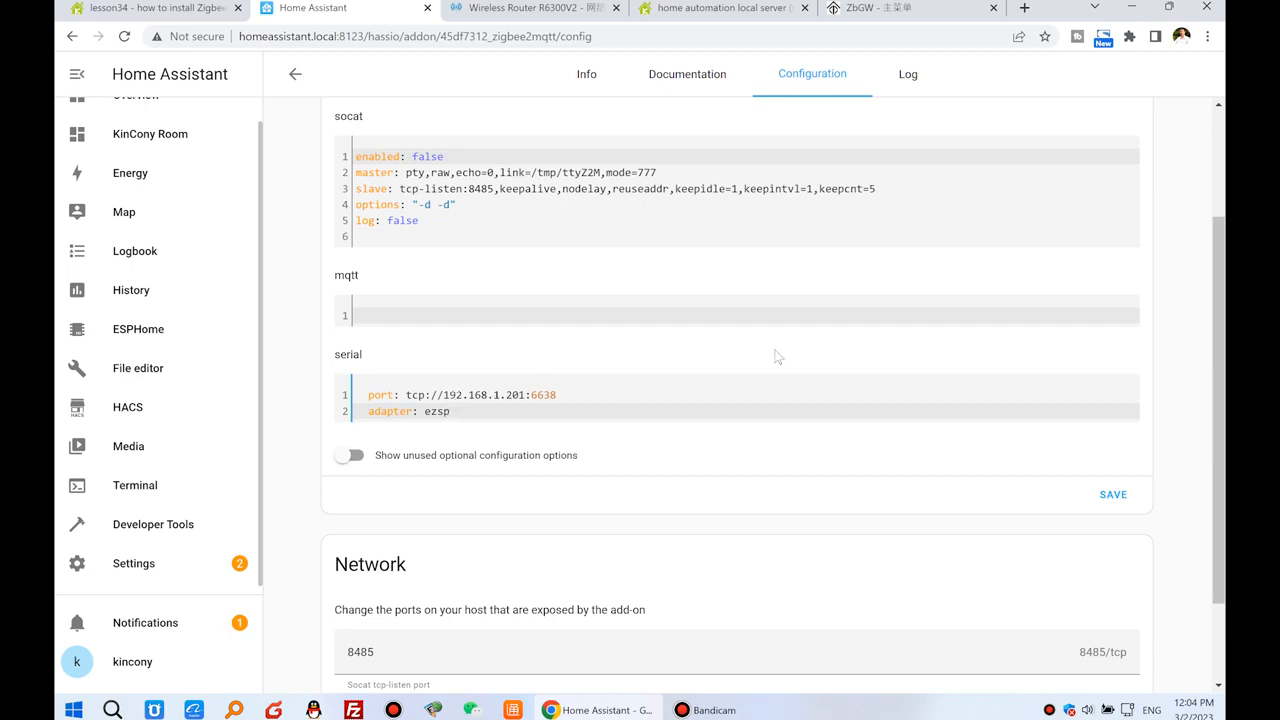
{"action": "scroll", "coordinate": [870, 376], "scroll_direction": "down", "scroll_amount": 1}
{"action": "left_click", "coordinate": [1116, 417]}
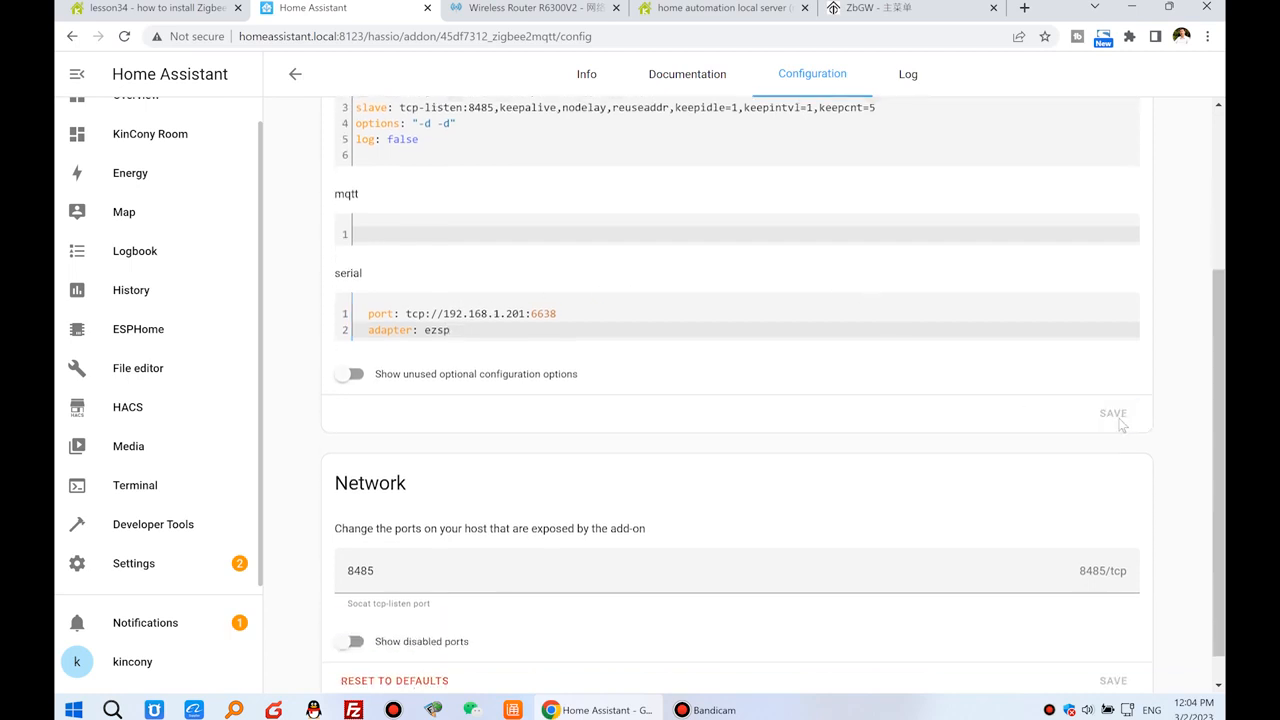
Enable Show in sidebar for the Zigbee2MQTT add-on and start it.
{"action": "scroll", "coordinate": [637, 341], "scroll_direction": "up", "scroll_amount": 3}
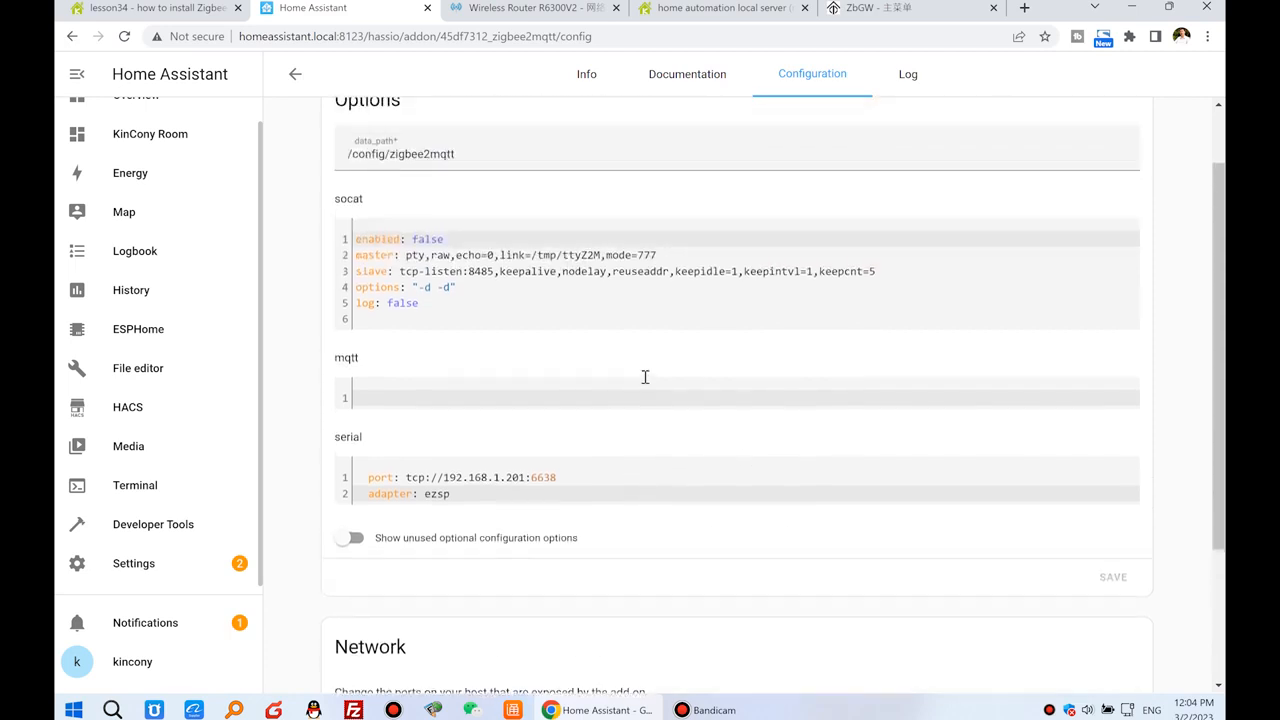
{"action": "left_click", "coordinate": [586, 76]}
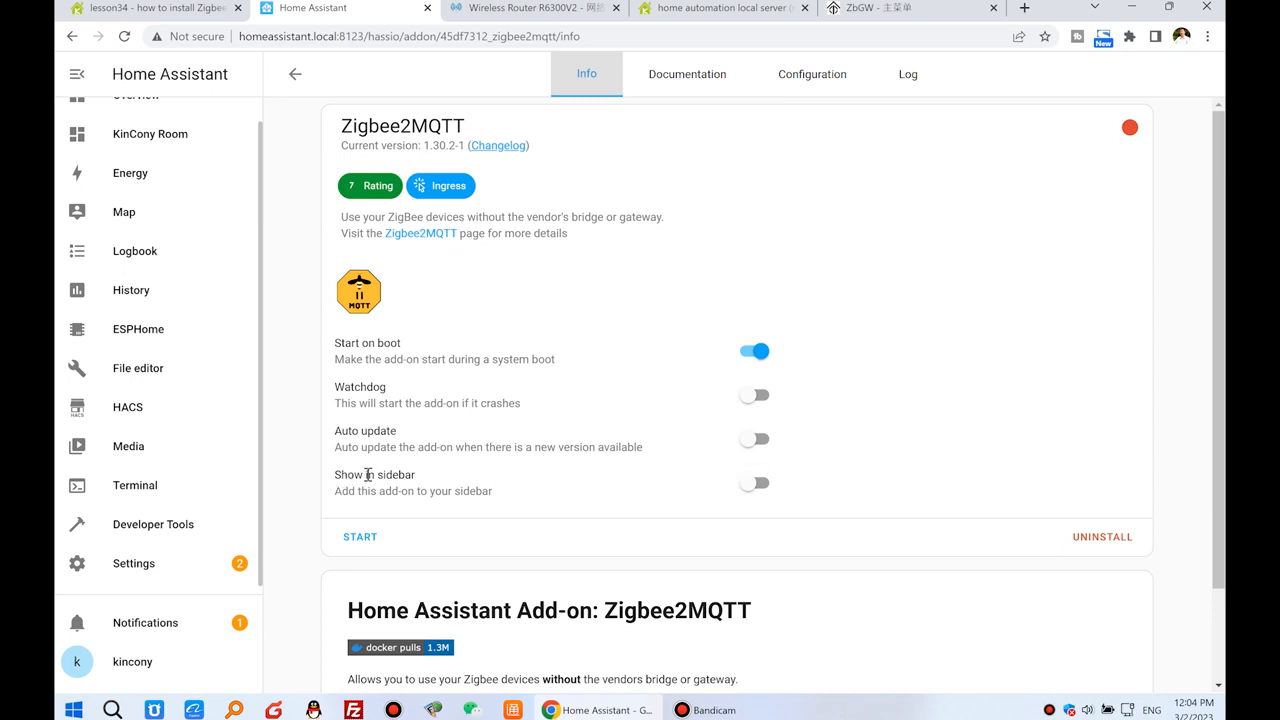
{"action": "left_click", "coordinate": [760, 485]}
{"action": "left_click", "coordinate": [364, 540]}
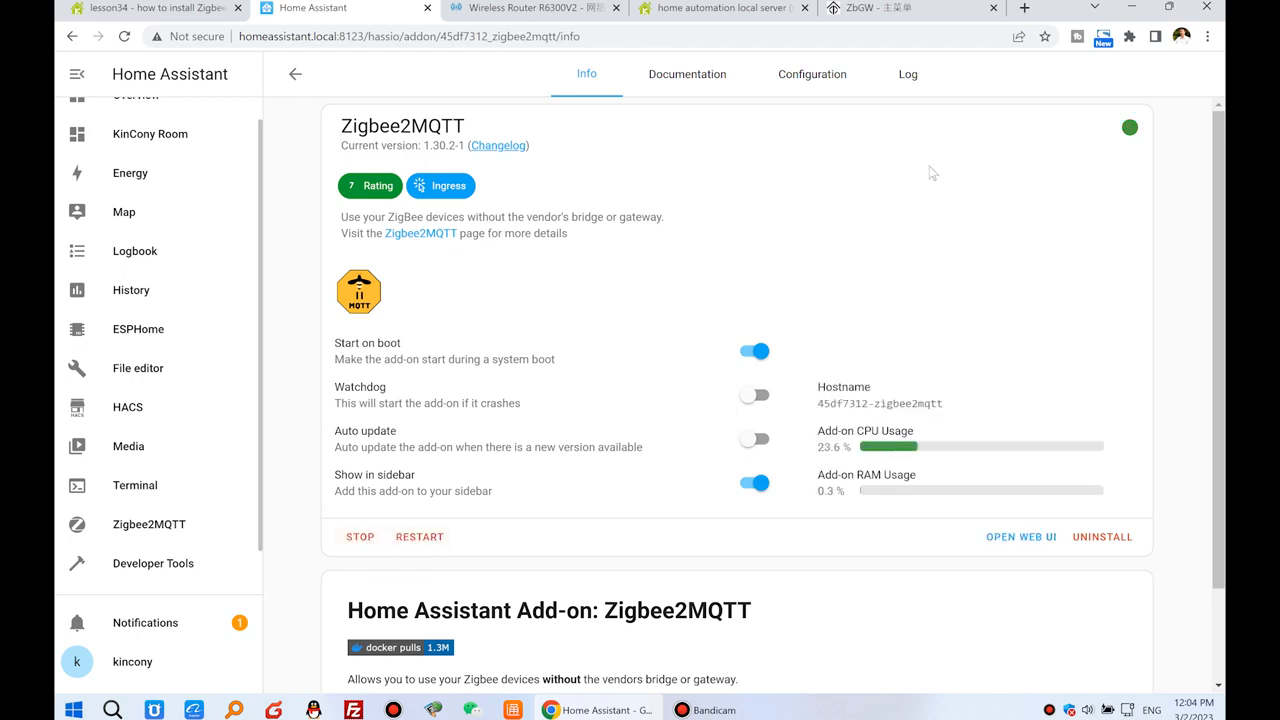
Examine the Zigbee2MQTT add-on log, refreshing it to follow the startup.
{"action": "left_click", "coordinate": [908, 76]}
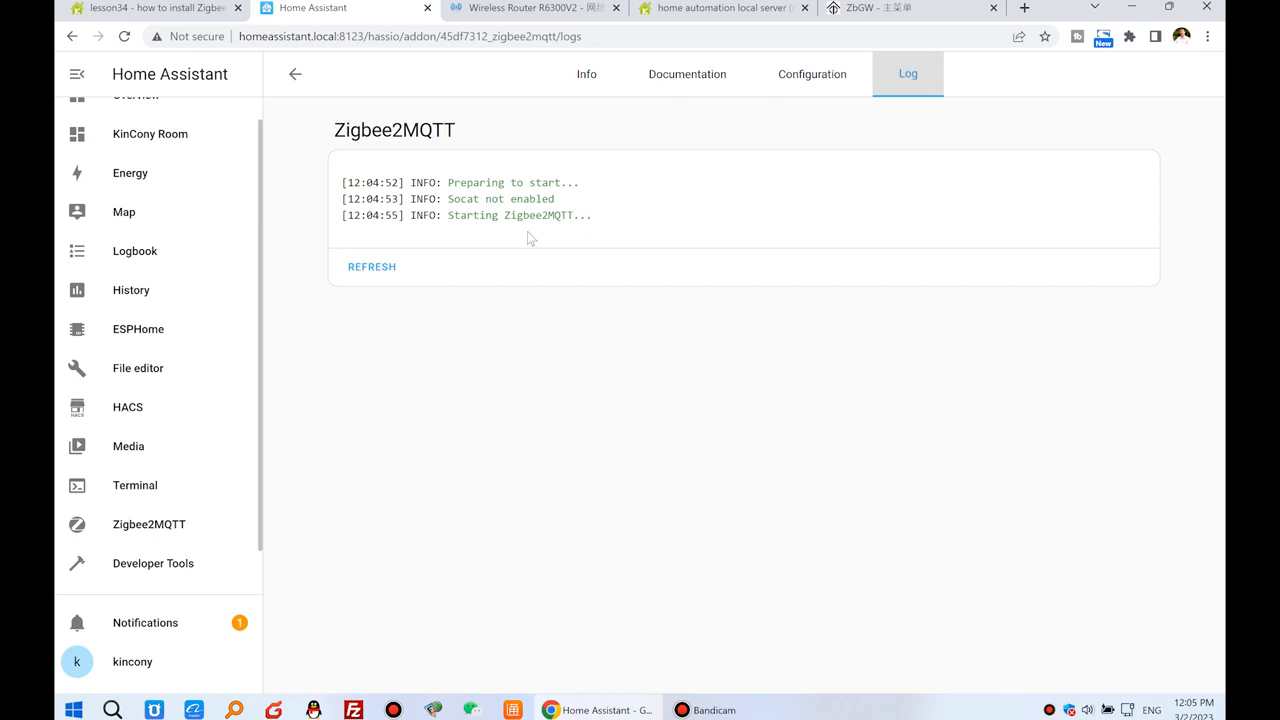
{"action": "left_click", "coordinate": [378, 268]}
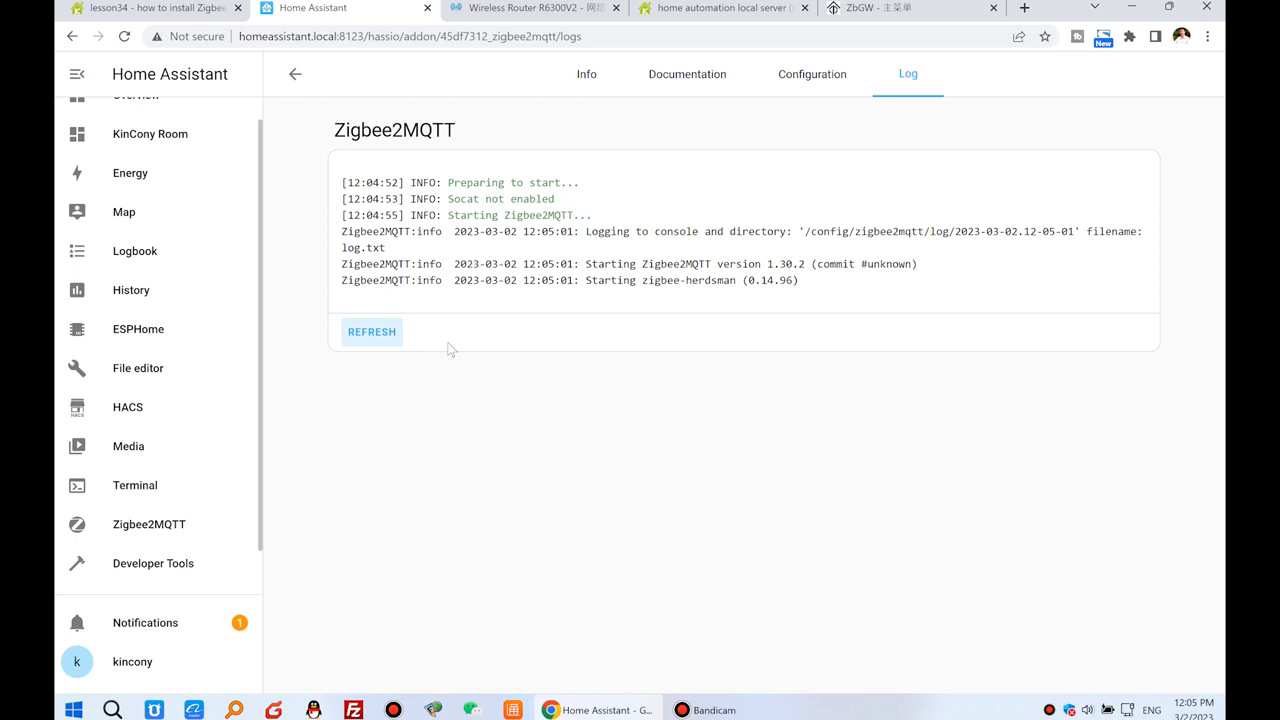
{"action": "left_click", "coordinate": [383, 340]}
{"action": "left_click_drag", "start_coordinate": [458, 476], "coordinate": [587, 478]}
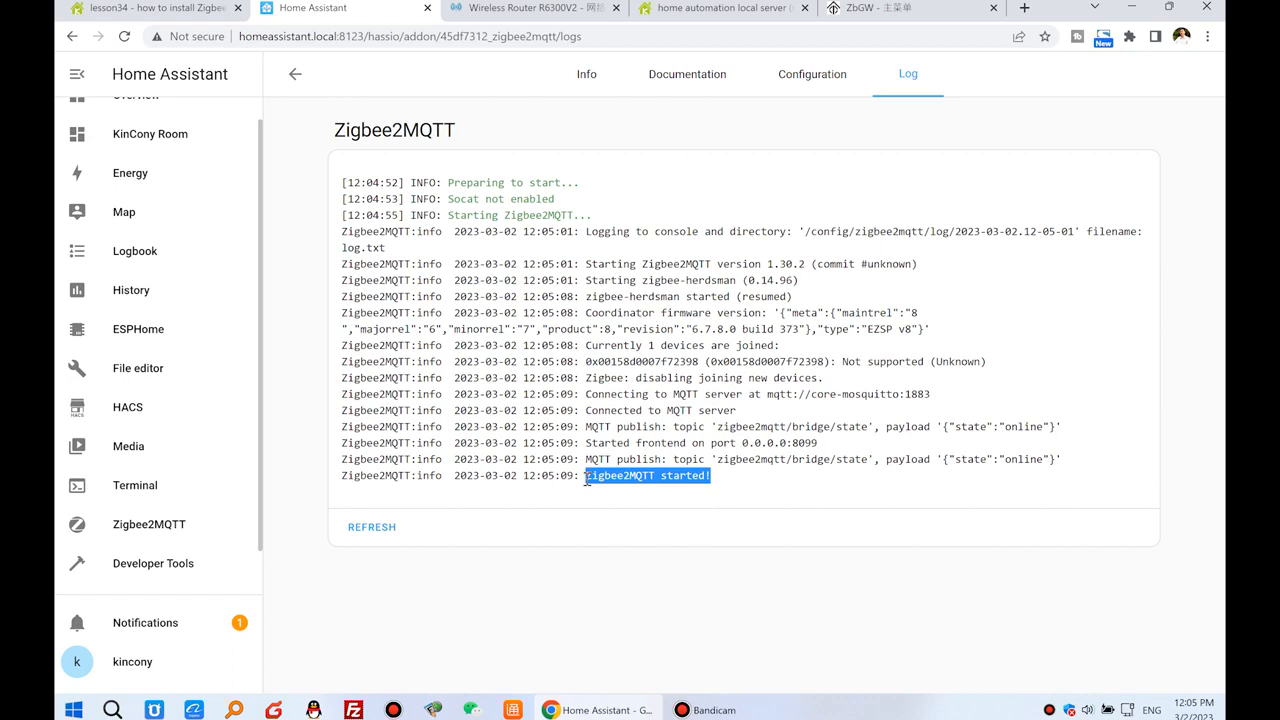
Switch to the lesson34 forum post and read the step on configuring Zigbee Home Automation (ZHA).
{"action": "left_click", "coordinate": [161, 8]}
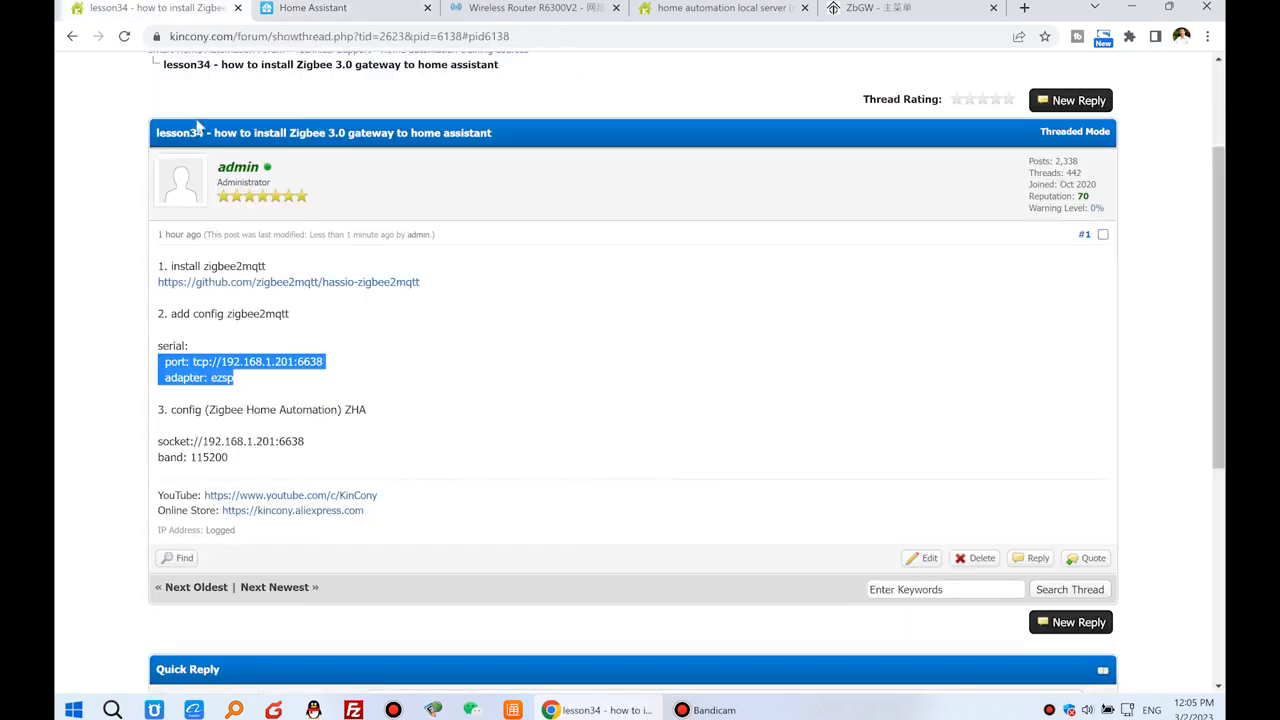
{"action": "left_click", "coordinate": [306, 357]}
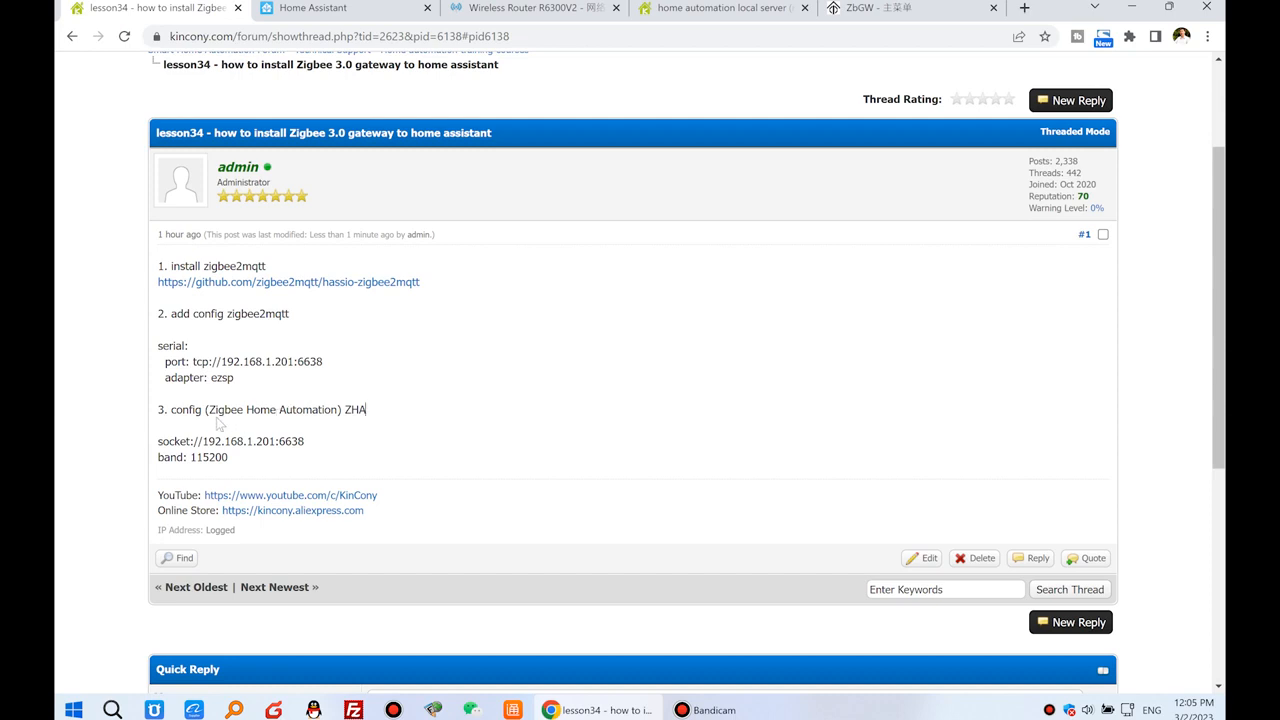
{"action": "left_click_drag", "start_coordinate": [170, 413], "coordinate": [371, 417]}
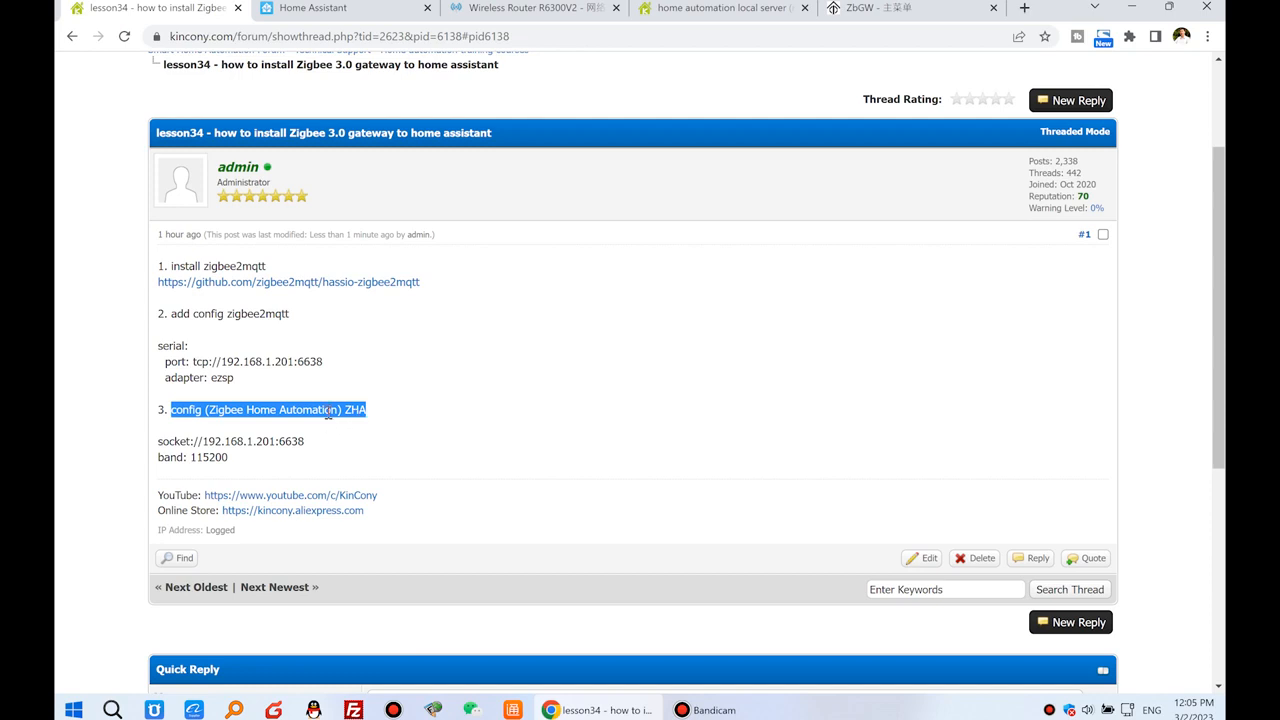
Return to Home Assistant and start adding the Zigbee Home Automation integration in Devices & Services, searching the brands for "zigbee".
{"action": "left_click", "coordinate": [347, 8]}
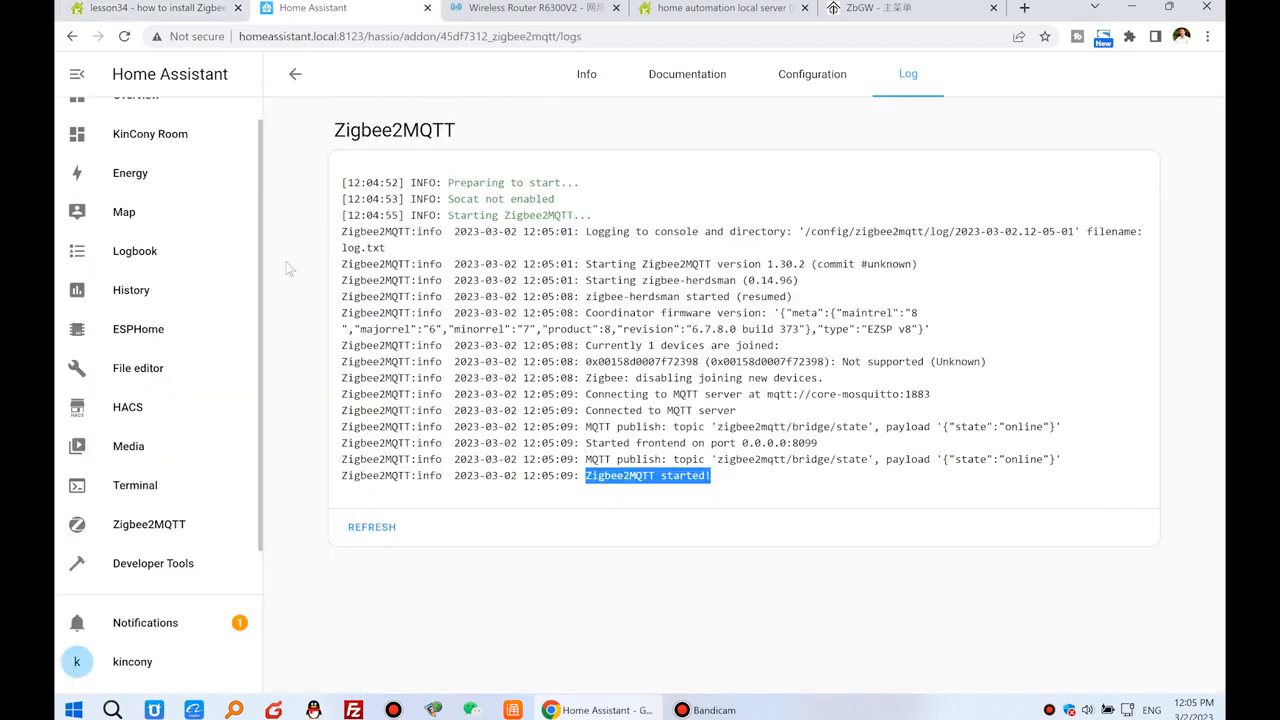
{"action": "left_click", "coordinate": [295, 74]}
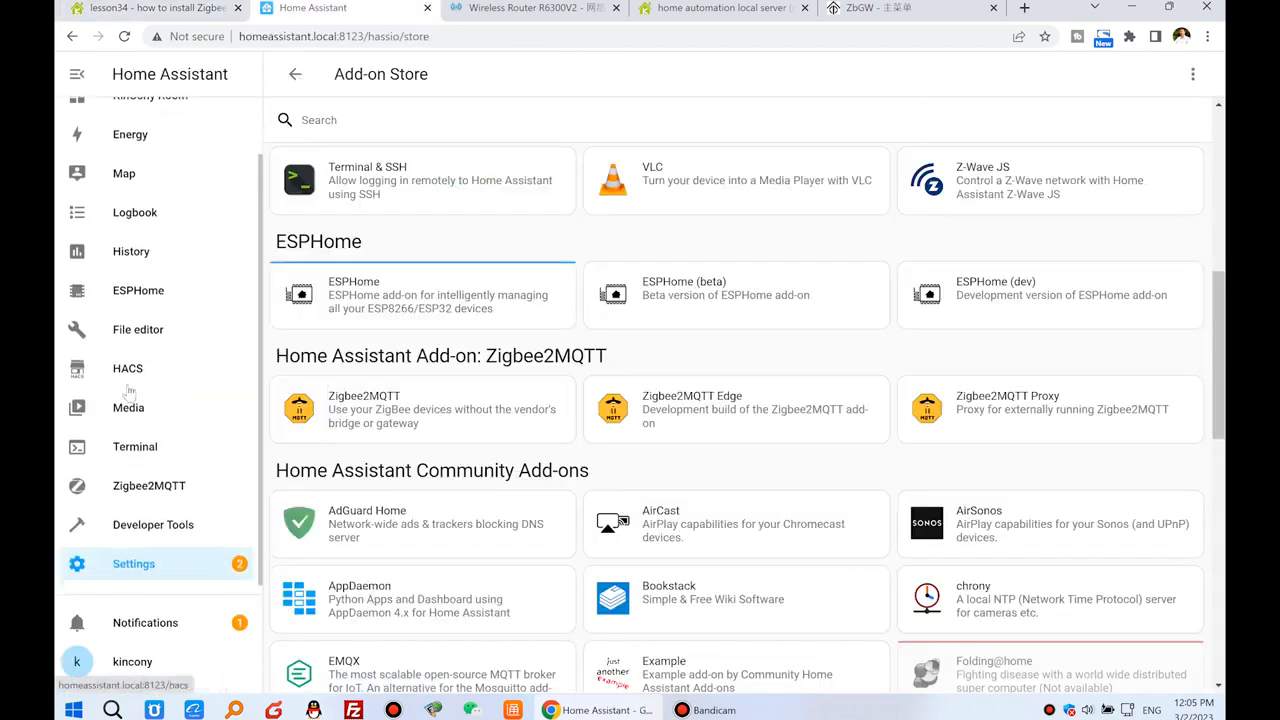
{"action": "left_click", "coordinate": [176, 570]}
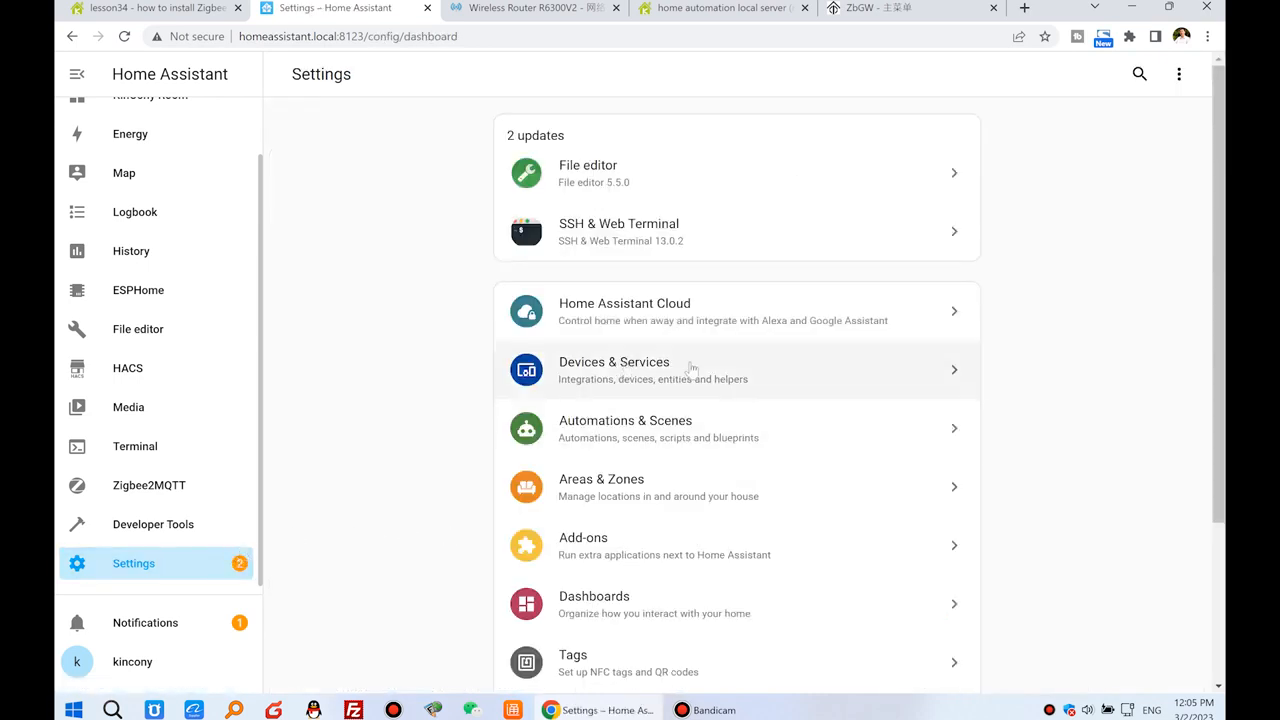
{"action": "left_click", "coordinate": [691, 369]}
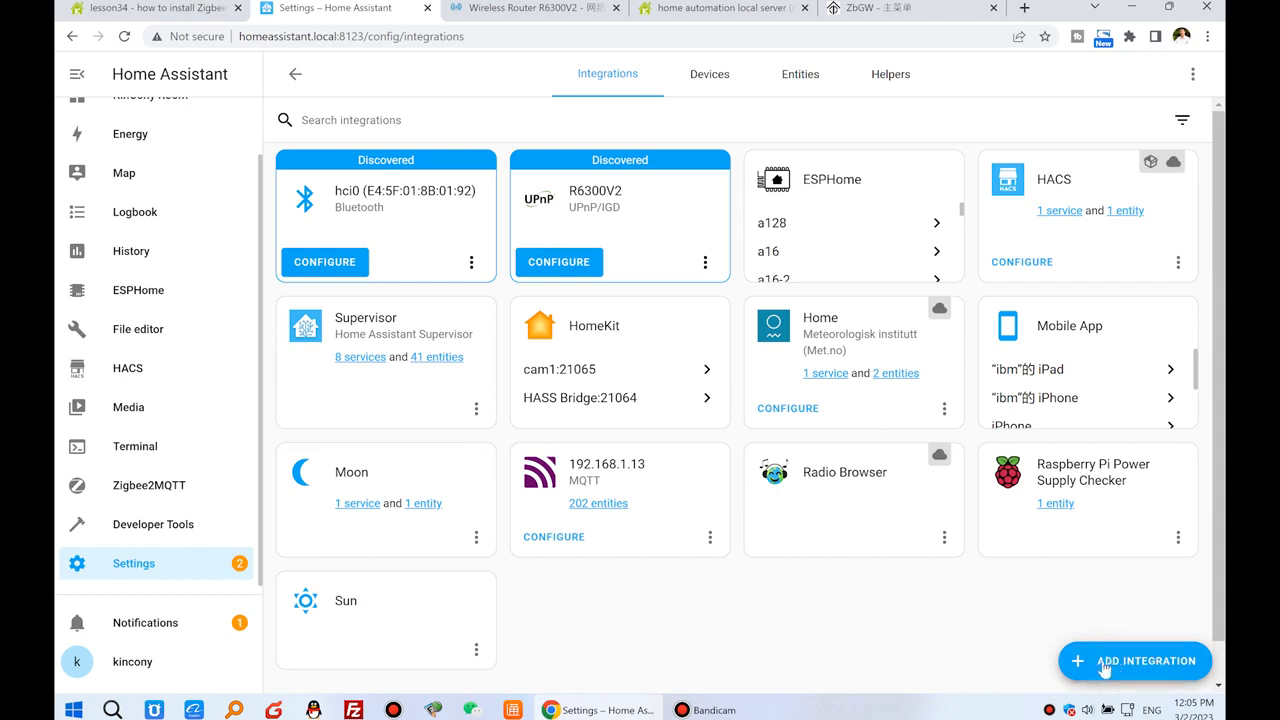
{"action": "left_click", "coordinate": [1165, 662]}
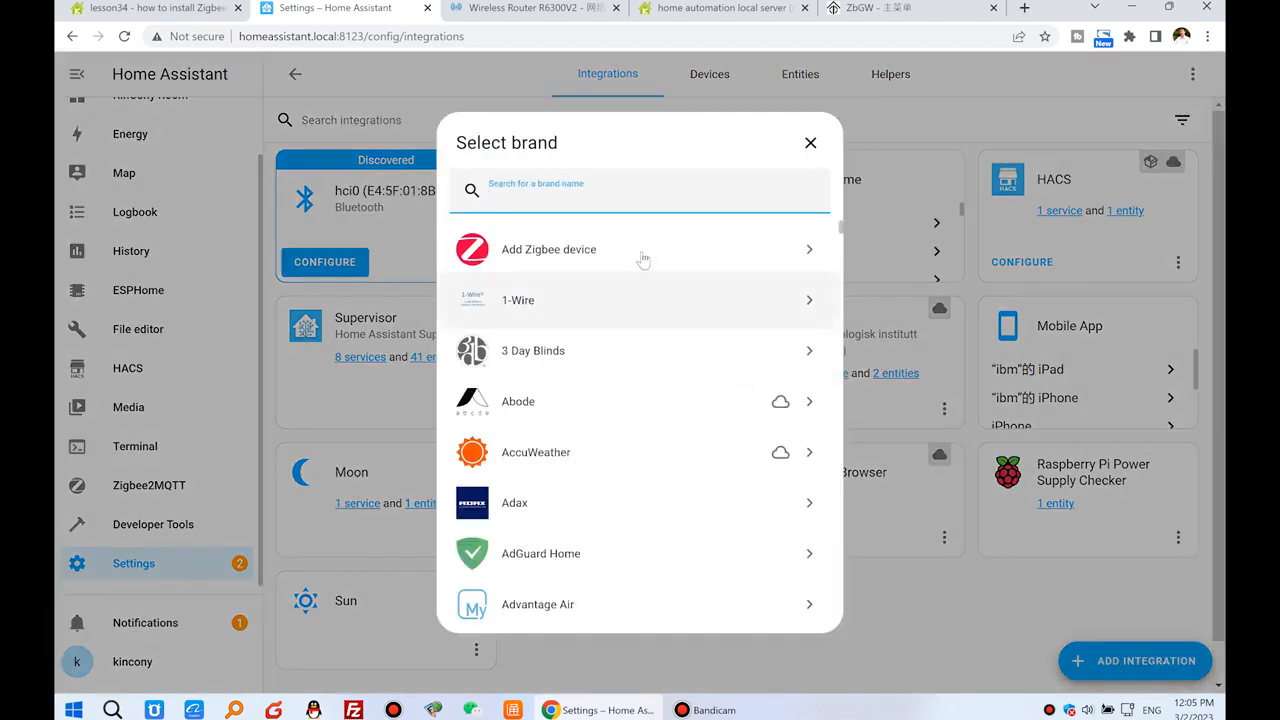
{"action": "type", "text": "zigbee"}
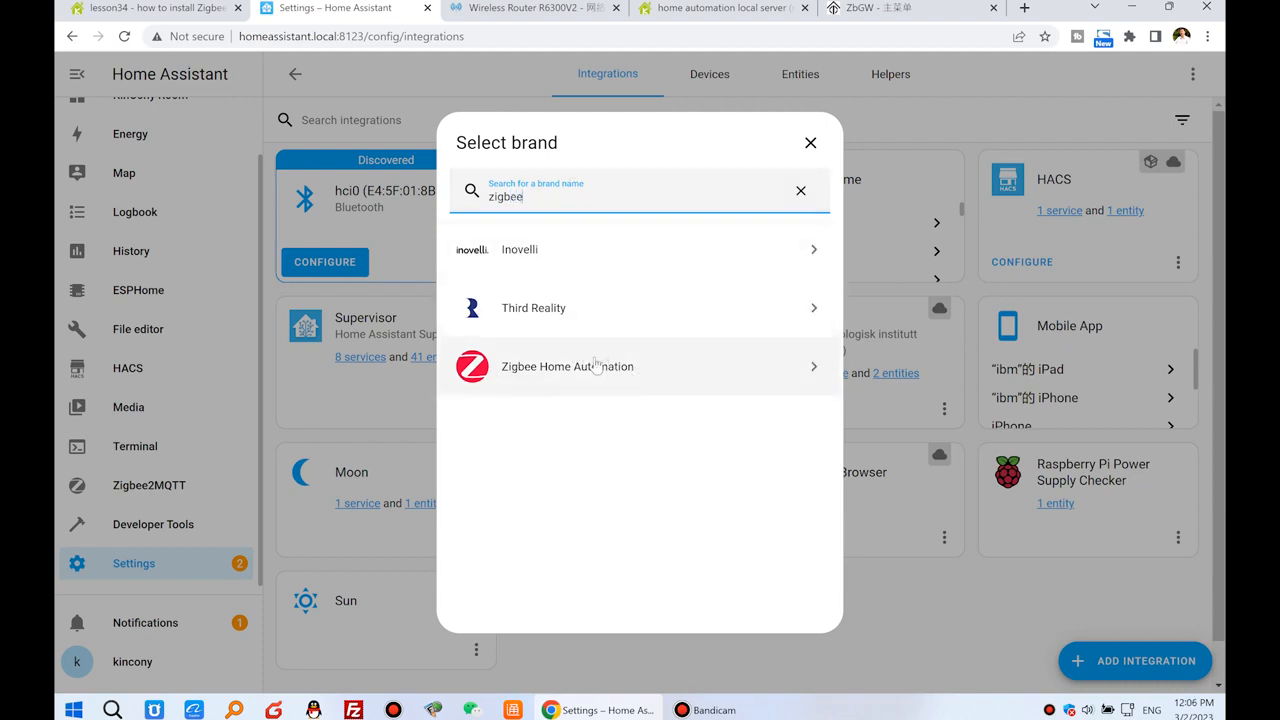
{"action": "left_click", "coordinate": [652, 368]}
{"action": "left_click", "coordinate": [598, 256]}
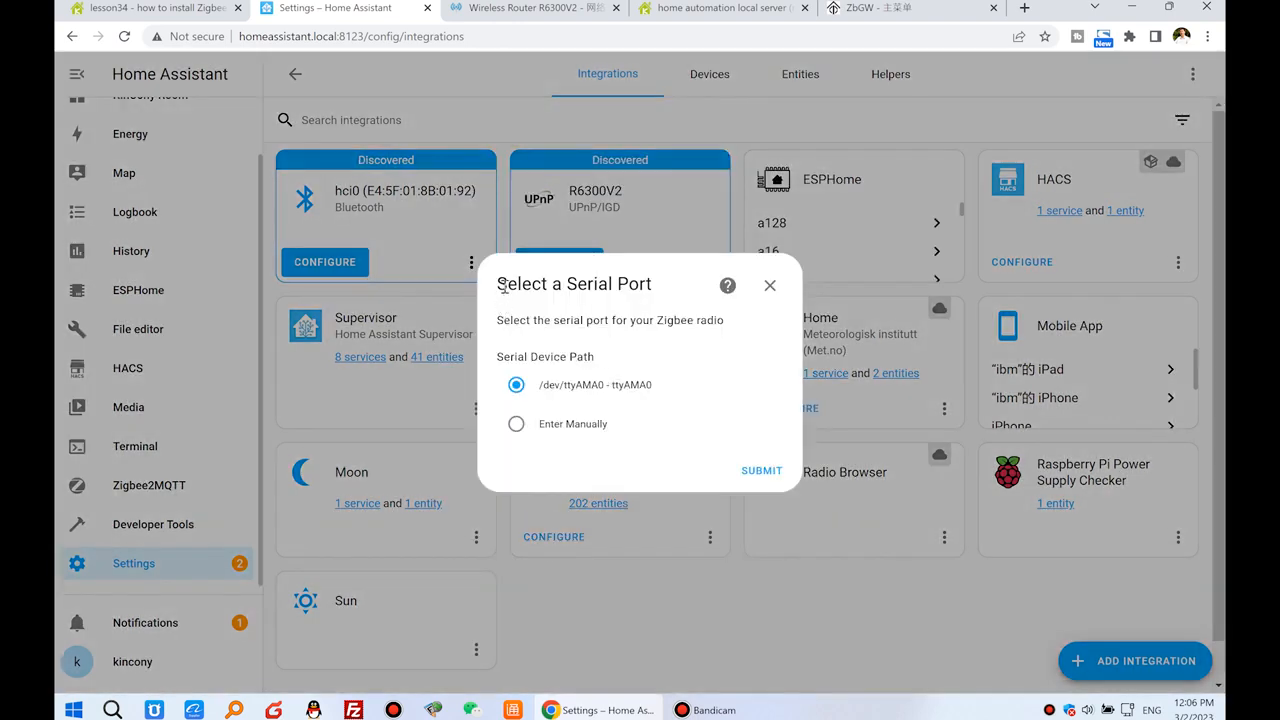
Choose Enter Manually as the serial device path and EZSP as the radio type, submitting each choice.
{"action": "left_click_drag", "start_coordinate": [504, 286], "coordinate": [655, 285]}
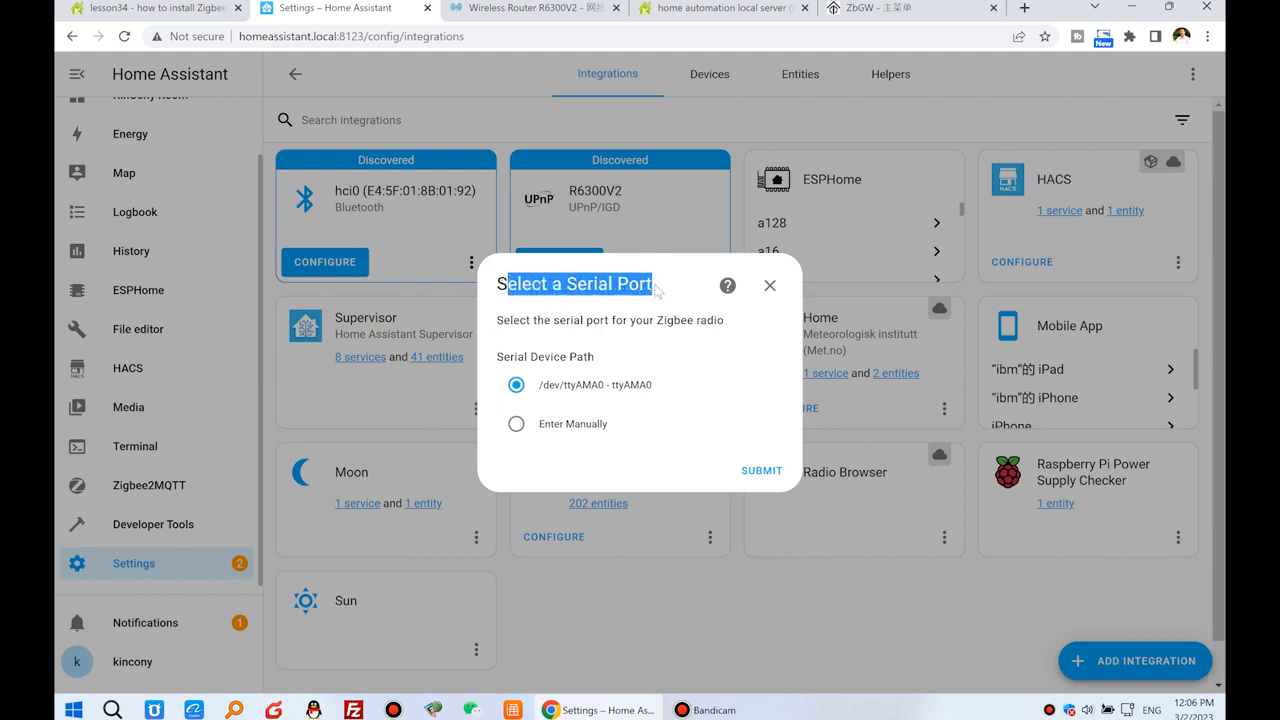
{"action": "left_click", "coordinate": [516, 424]}
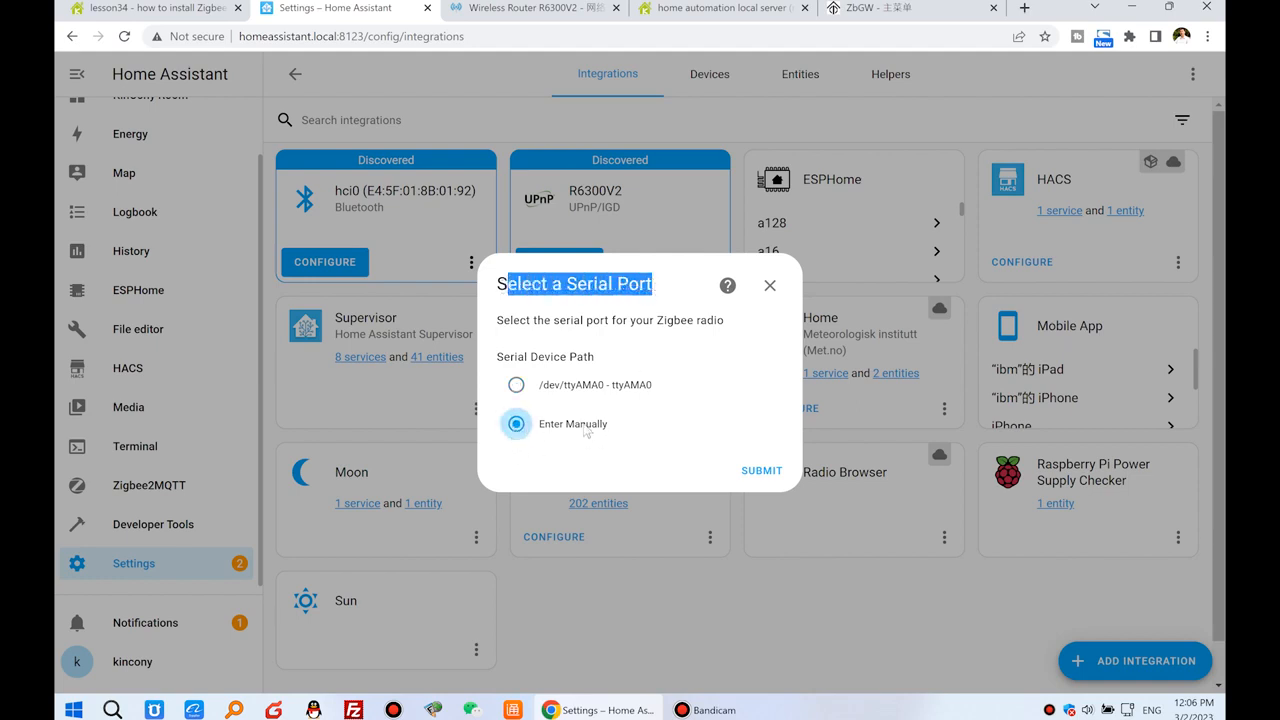
{"action": "left_click", "coordinate": [763, 471]}
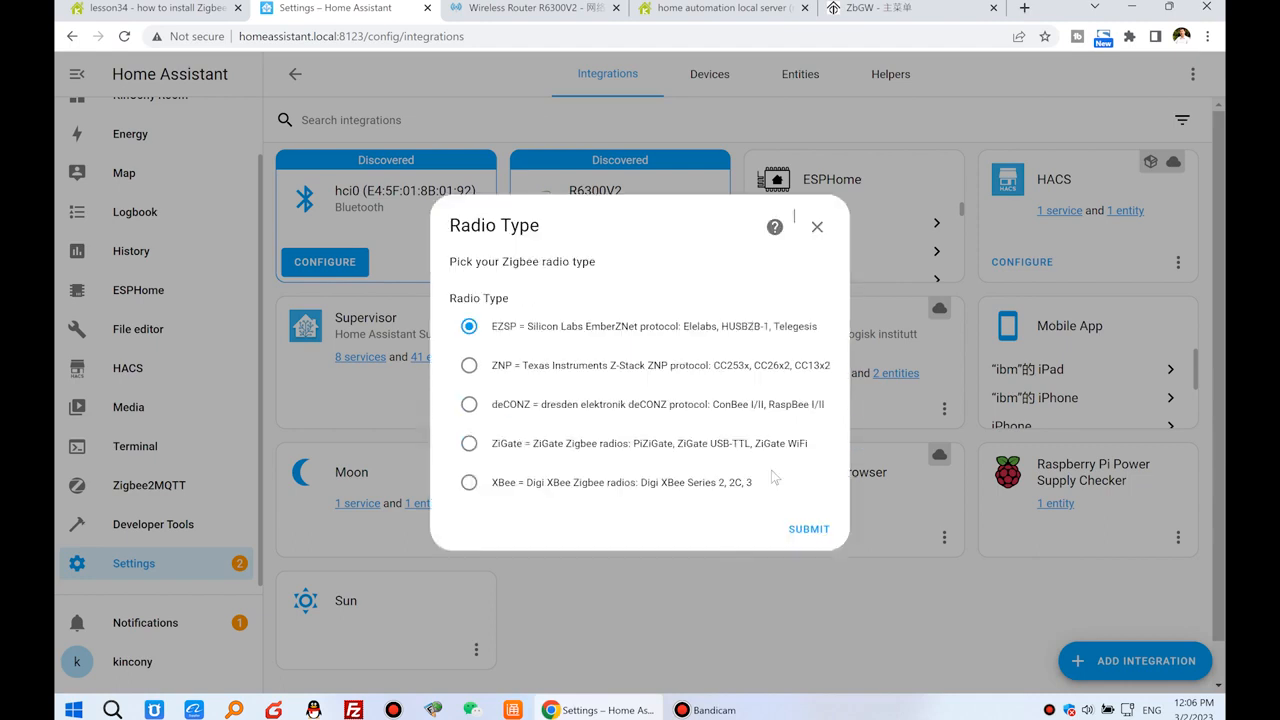
{"action": "left_click", "coordinate": [471, 334]}
{"action": "left_click", "coordinate": [802, 527]}
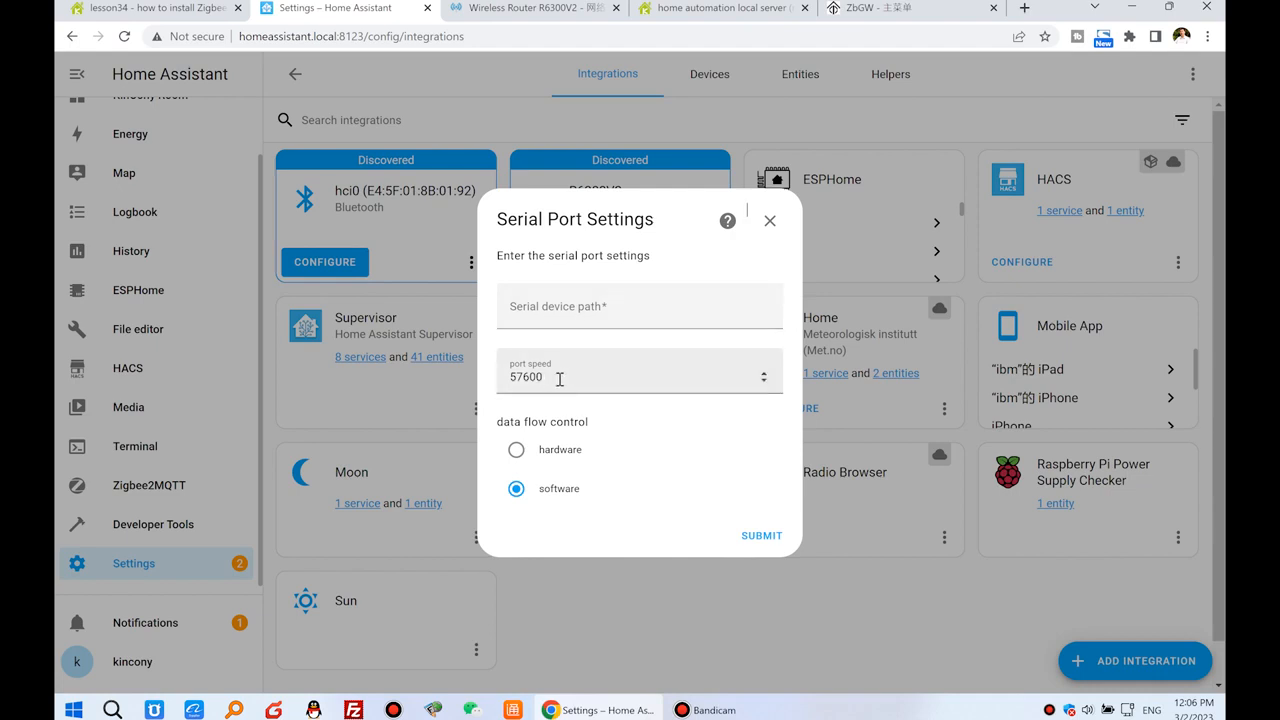
Copy the ZHA socket address "socket://192.168.1.201:6638" from the lesson34 forum post.
{"action": "left_click", "coordinate": [135, 7]}
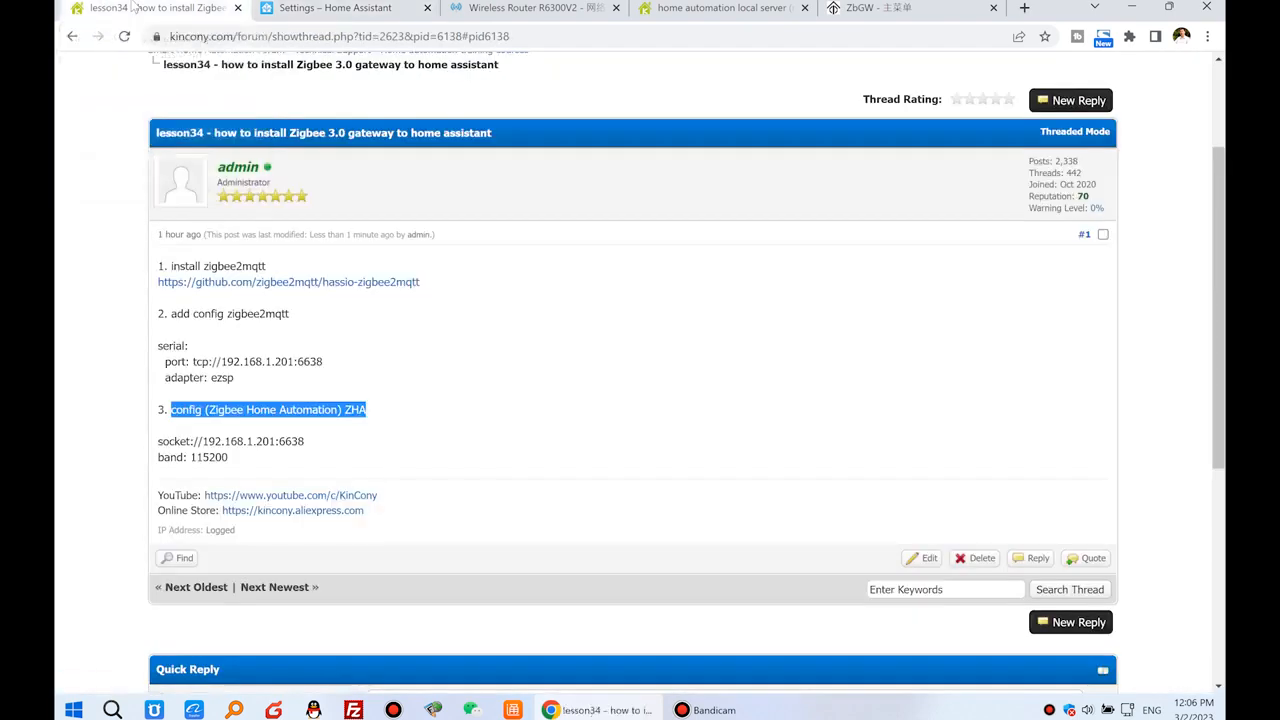
{"action": "left_click", "coordinate": [307, 442]}
{"action": "left_click_drag", "start_coordinate": [307, 442], "coordinate": [157, 437]}
{"action": "right_click", "coordinate": [199, 437]}
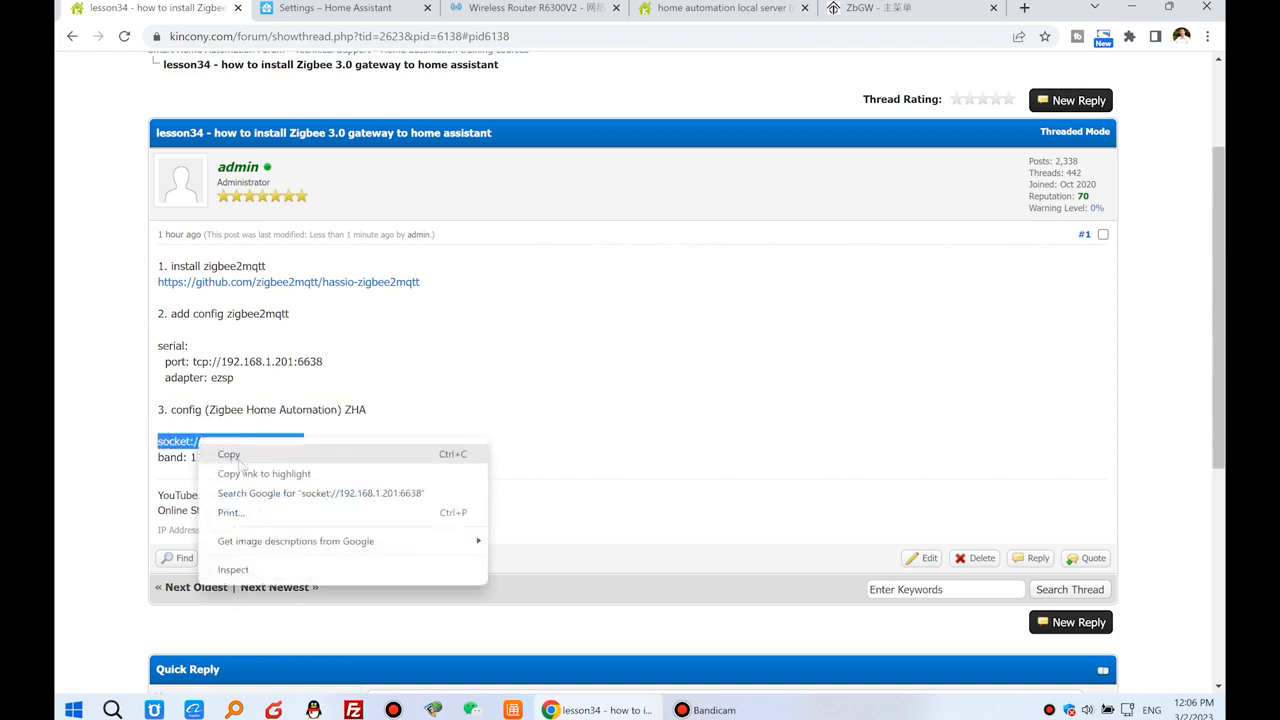
{"action": "left_click", "coordinate": [232, 451]}
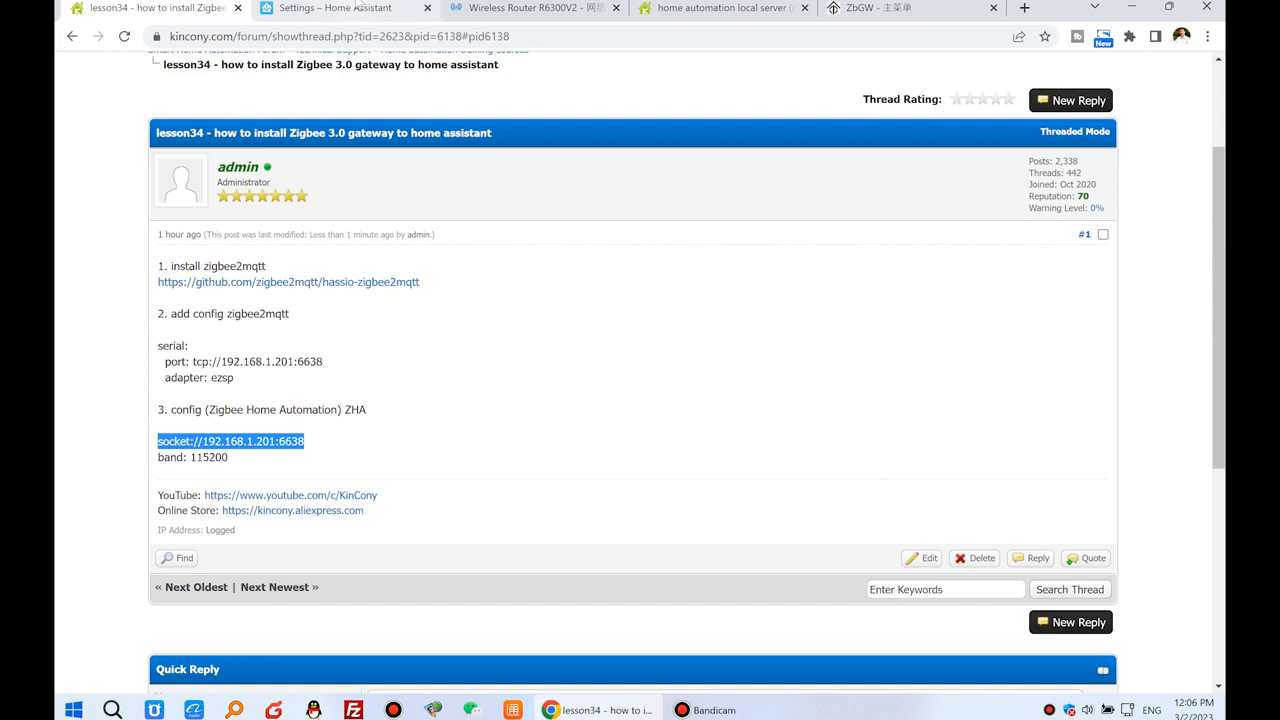
Return to Home Assistant and paste the copied socket address "socket://192.168.1.201:6638" as the serial device path.
{"action": "left_click", "coordinate": [335, 8]}
{"action": "left_click", "coordinate": [562, 316]}
{"action": "right_click", "coordinate": [562, 316]}
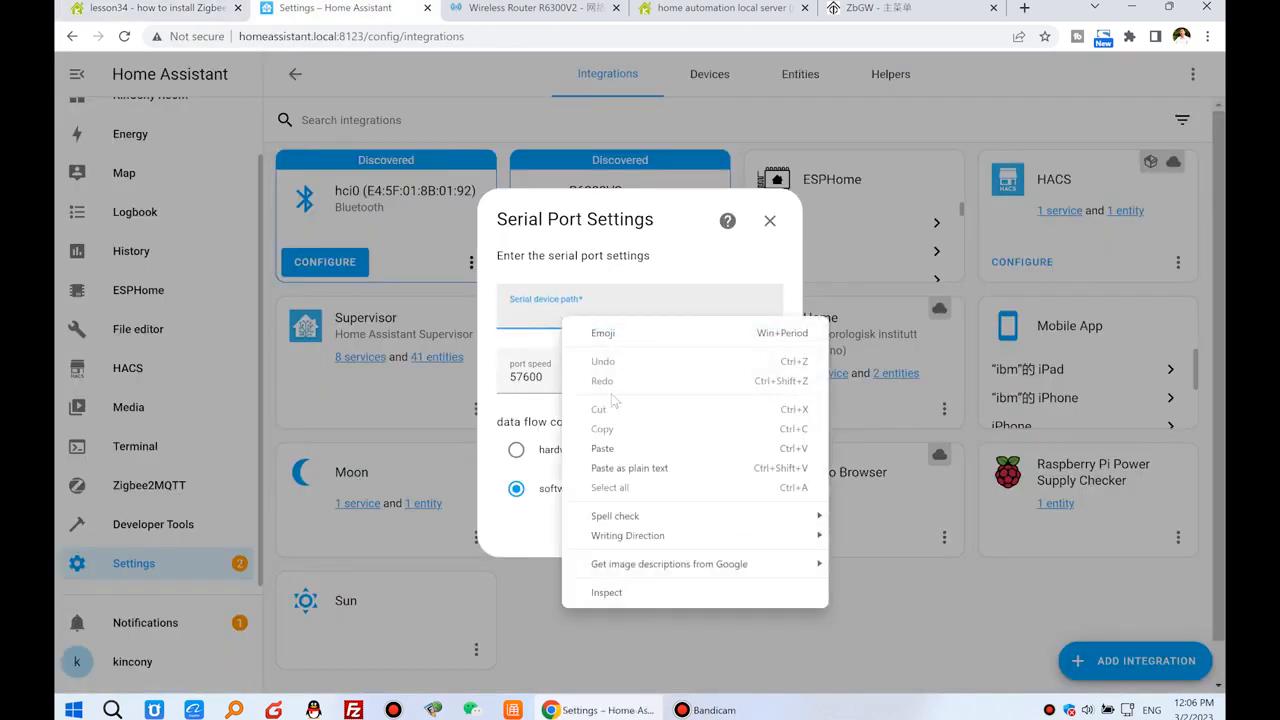
{"action": "left_click", "coordinate": [620, 443]}
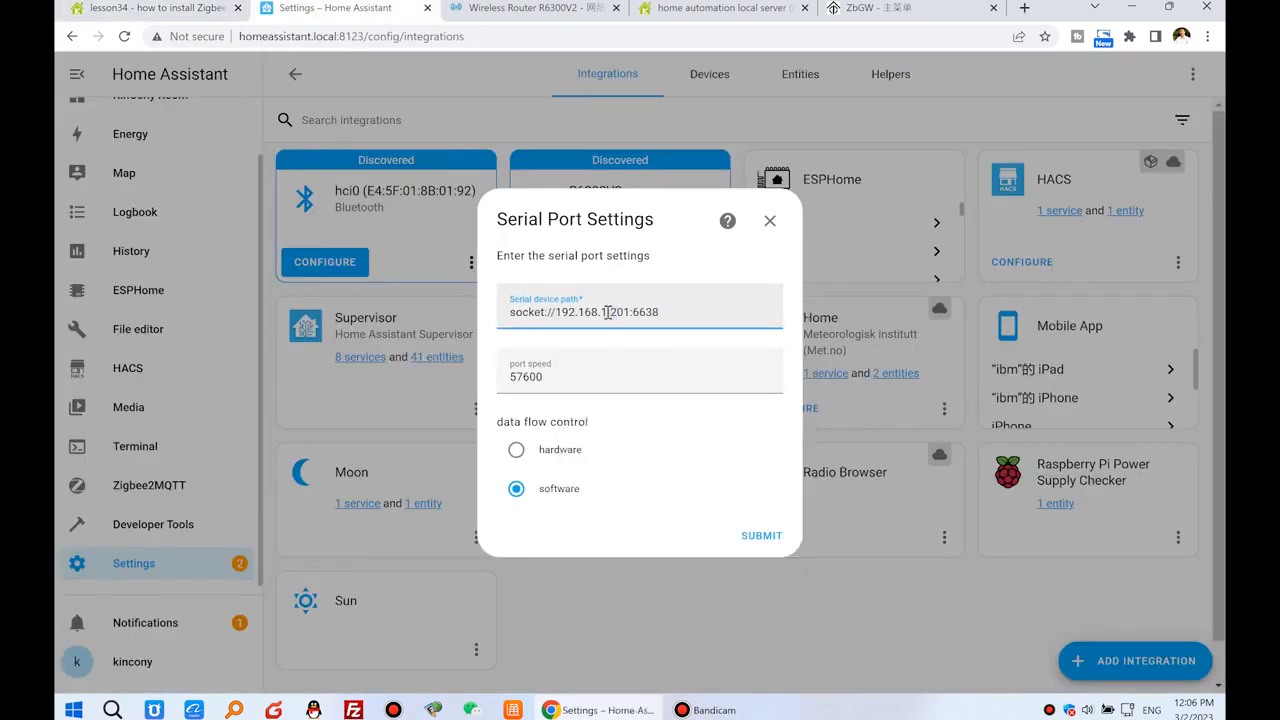
{"action": "left_click_drag", "start_coordinate": [556, 312], "coordinate": [631, 313]}
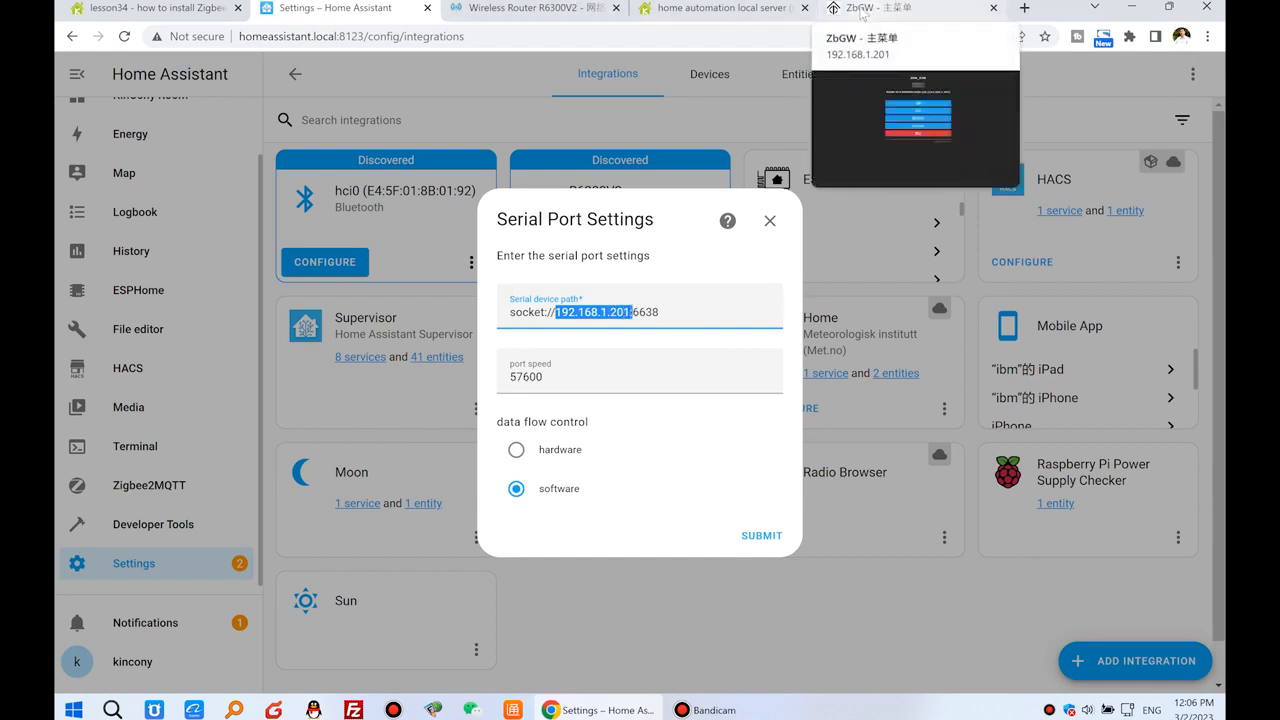
Set the port speed to 115200, matching the lesson34 forum post, and submit the serial port settings with software data flow control.
{"action": "left_click_drag", "start_coordinate": [553, 376], "coordinate": [401, 372]}
{"action": "type", "text": "115200"}
{"action": "left_click", "coordinate": [150, 8]}
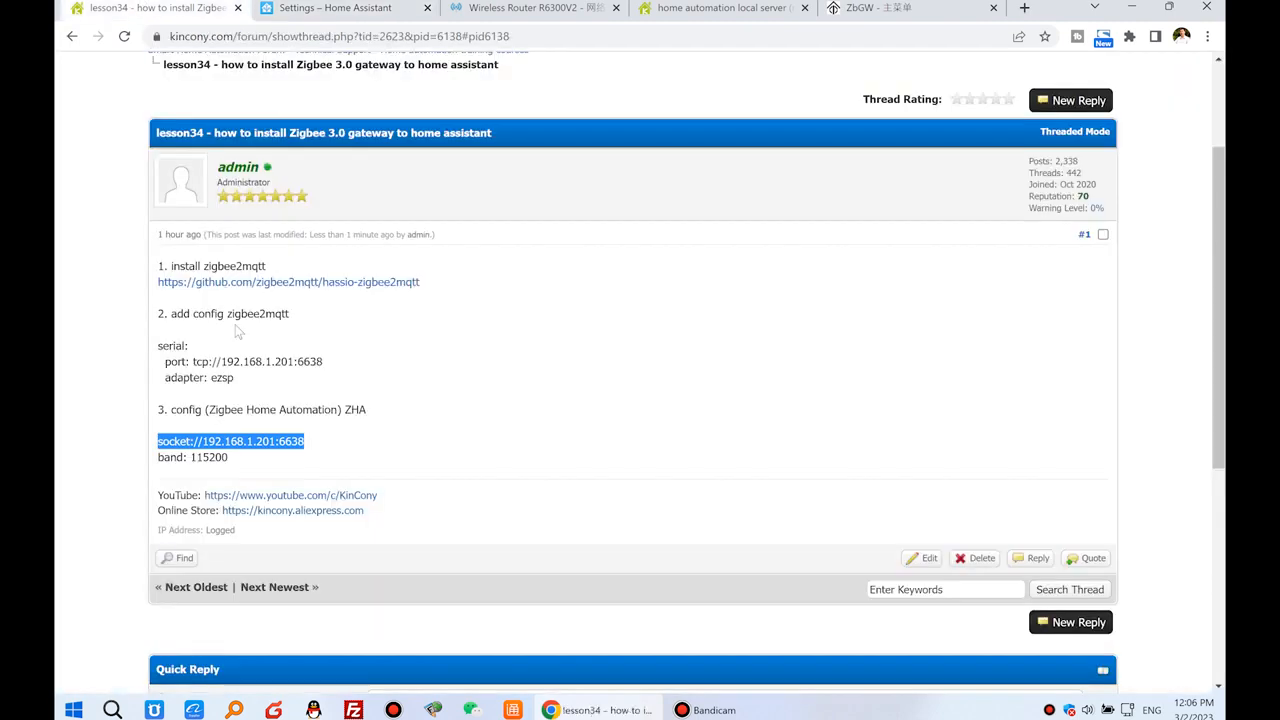
{"action": "left_click_drag", "start_coordinate": [243, 458], "coordinate": [189, 458]}
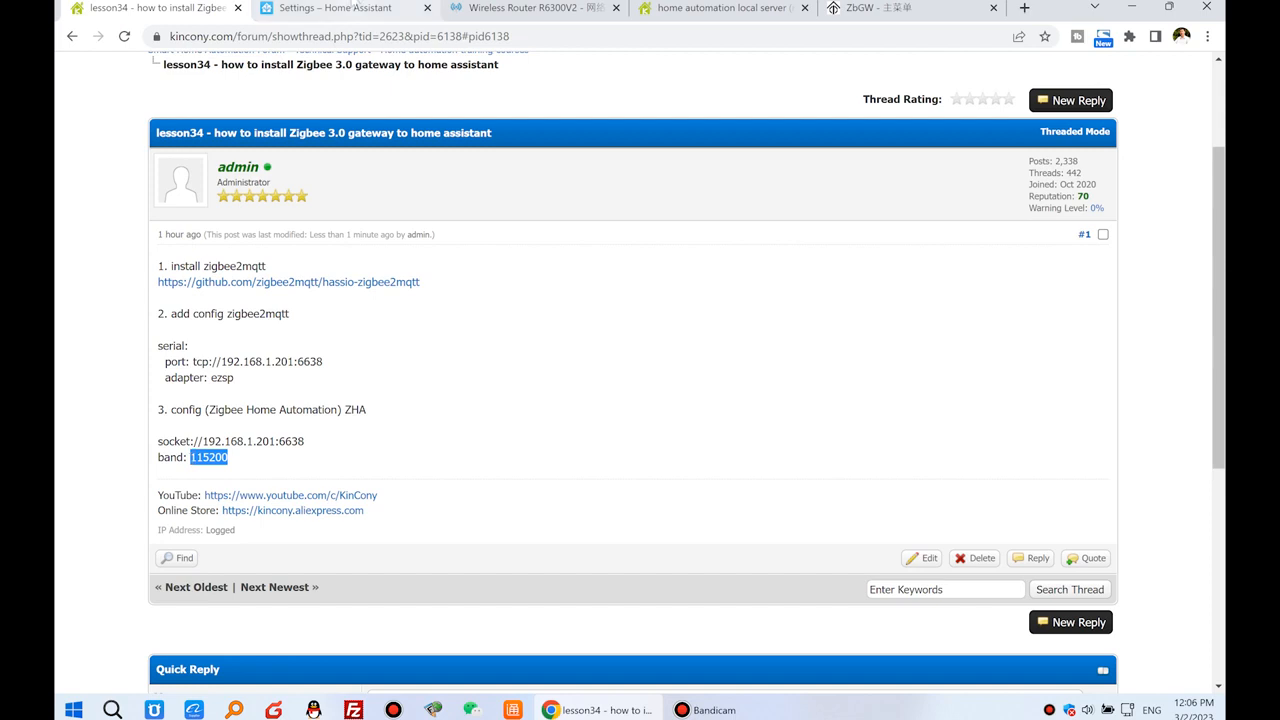
{"action": "left_click", "coordinate": [352, 6]}
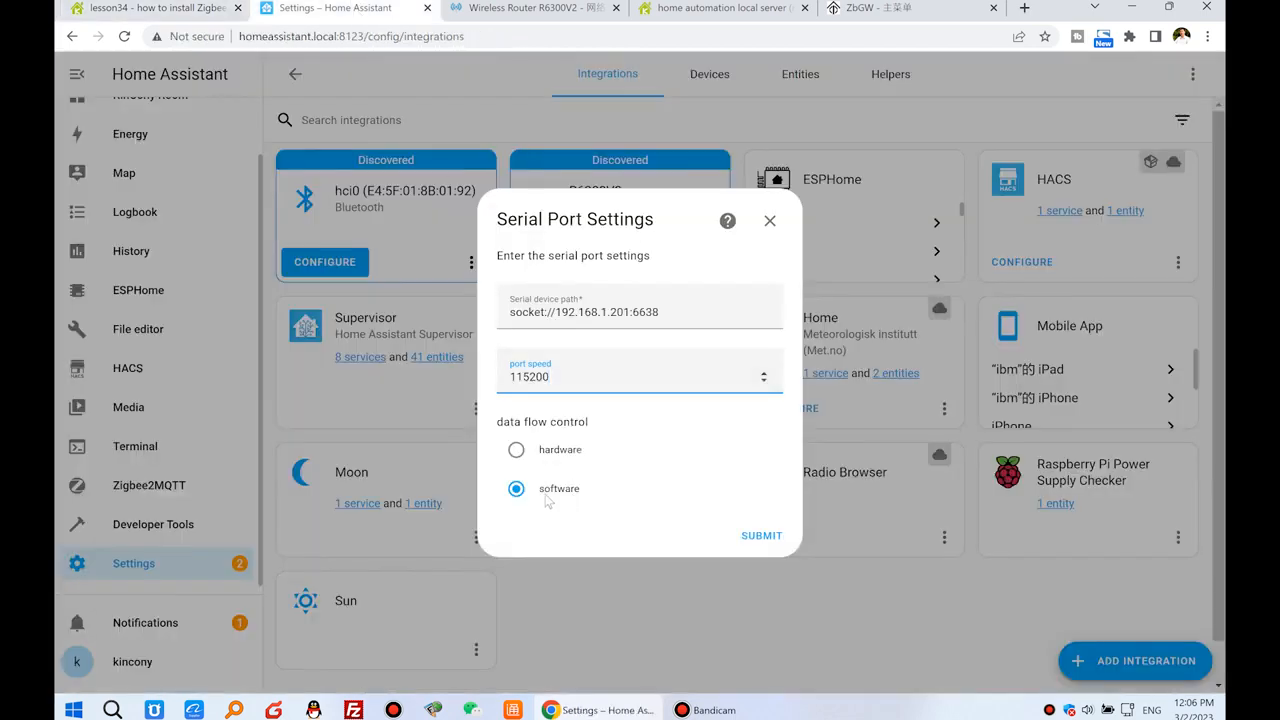
{"action": "left_click", "coordinate": [757, 537]}
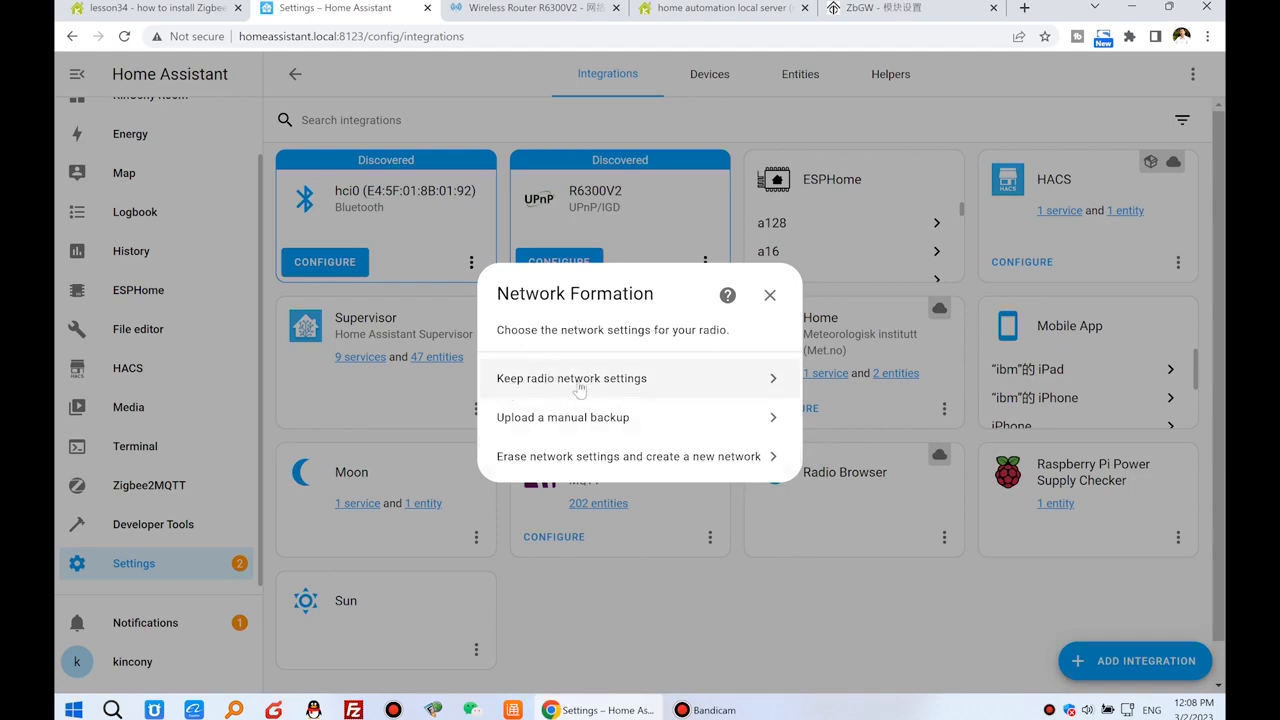
Keep the radio network settings for the Zigbee network and finish the integration setup.
{"action": "left_click", "coordinate": [671, 378]}
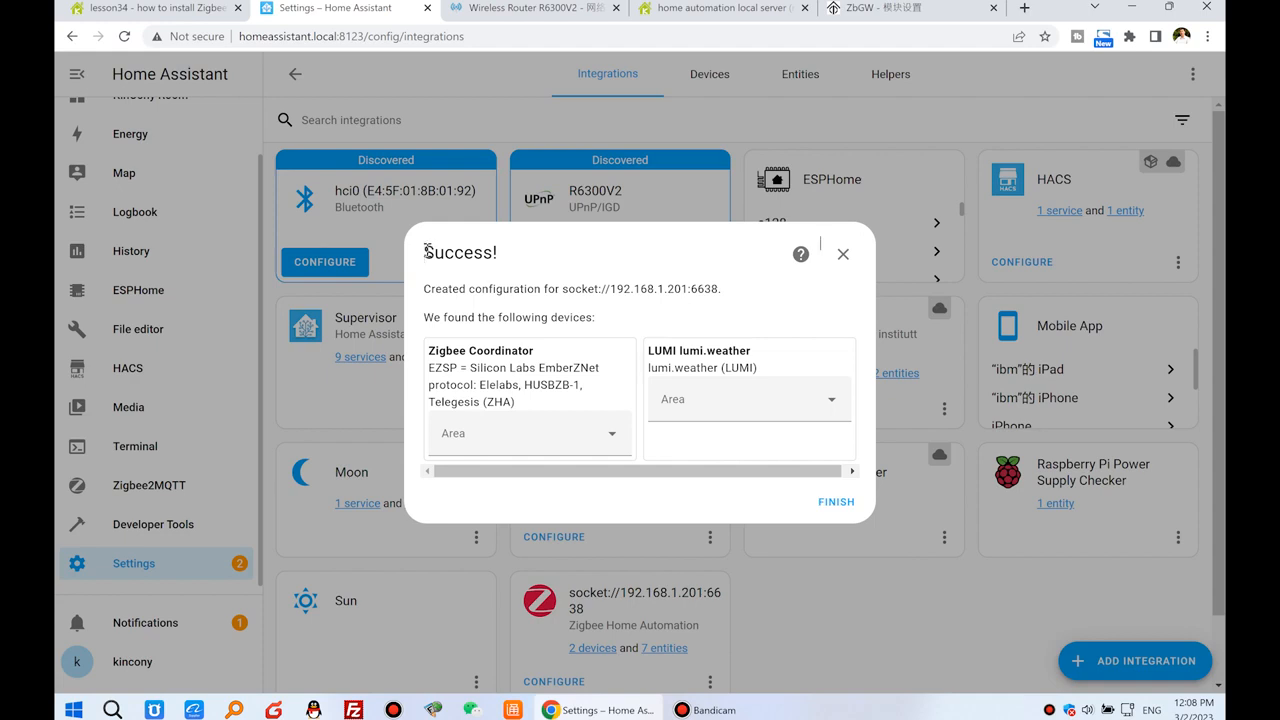
{"action": "left_click_drag", "start_coordinate": [427, 251], "coordinate": [510, 256]}
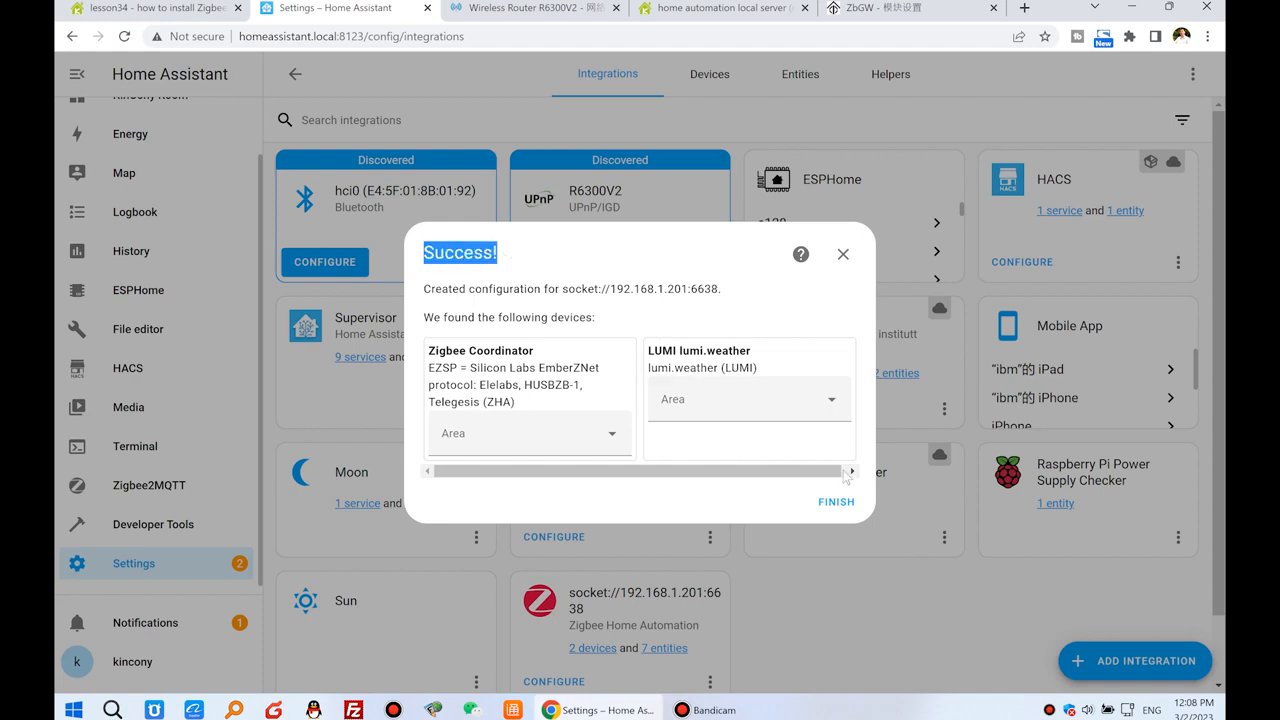
{"action": "left_click", "coordinate": [845, 502]}
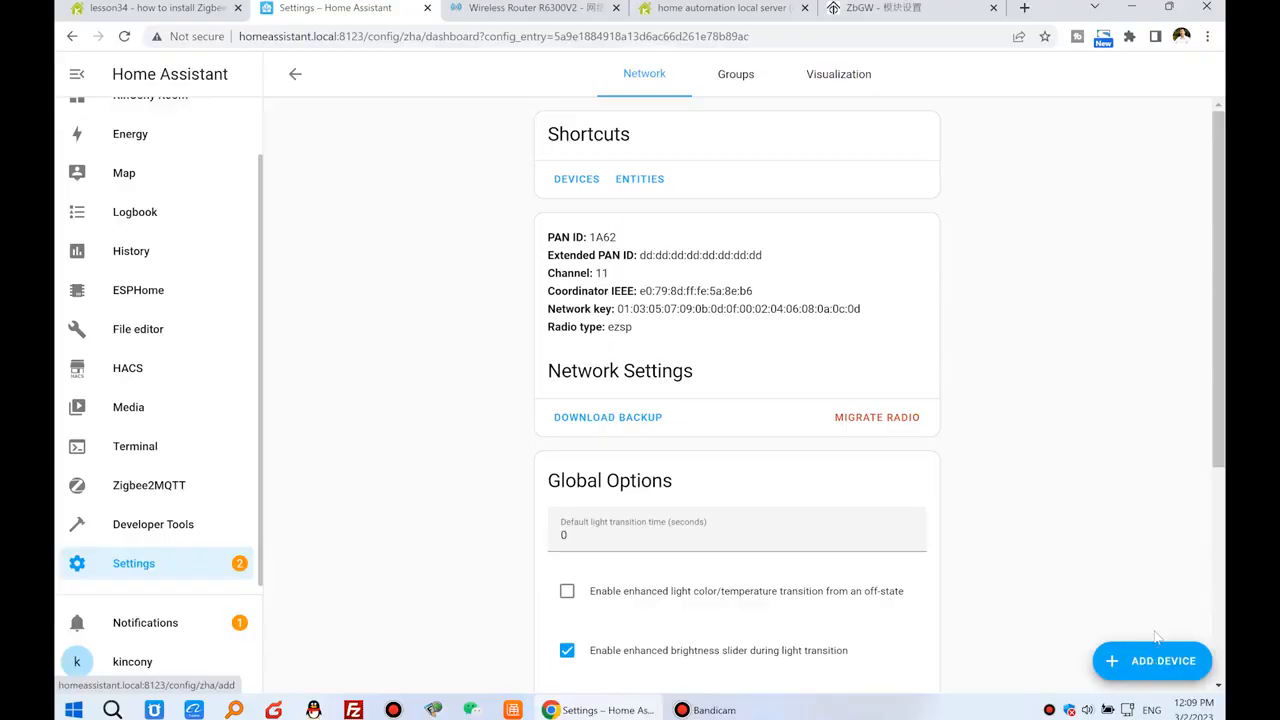
Add a new Zigbee device in ZHA and assign the LUMI lumi.weather sensor to the Bedroom area.
{"action": "left_click", "coordinate": [1152, 663]}
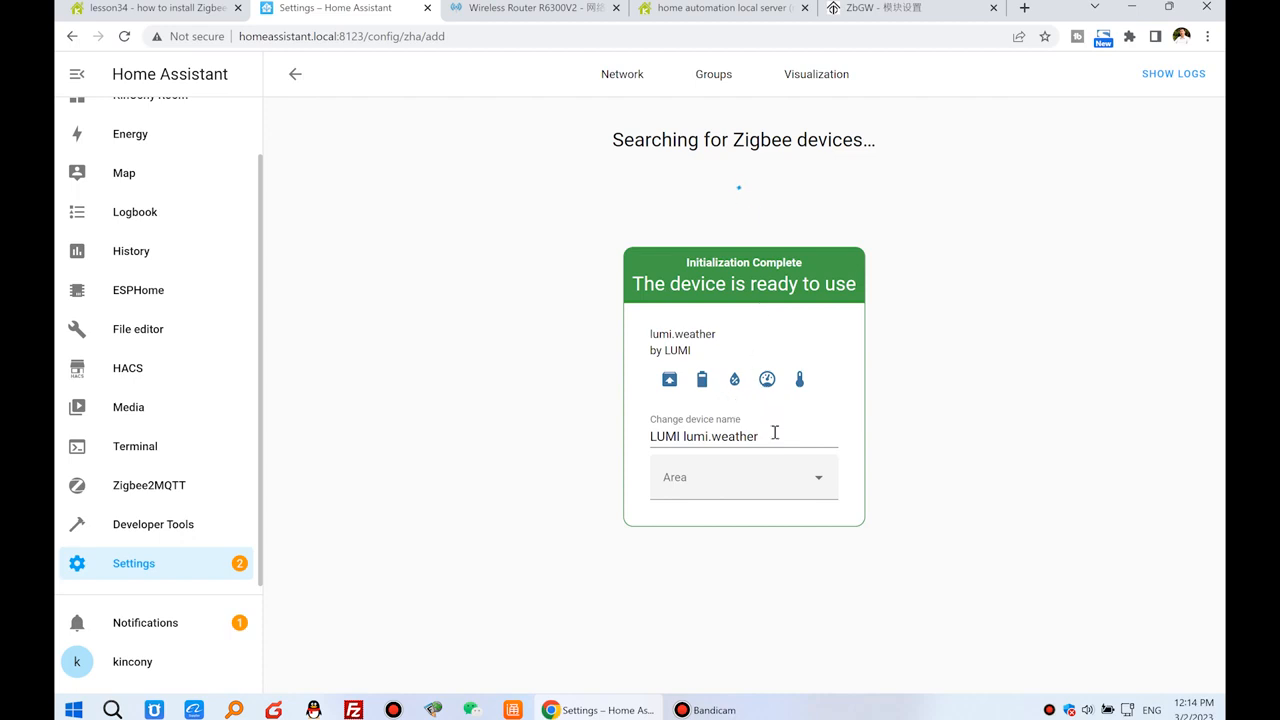
{"action": "left_click", "coordinate": [818, 481]}
{"action": "left_click", "coordinate": [714, 528]}
{"action": "left_click_drag", "start_coordinate": [712, 433], "coordinate": [772, 434]}
Open the 8F view of the Overview dashboard and start editing it.
{"action": "scroll", "coordinate": [171, 243], "scroll_direction": "up", "scroll_amount": 2}
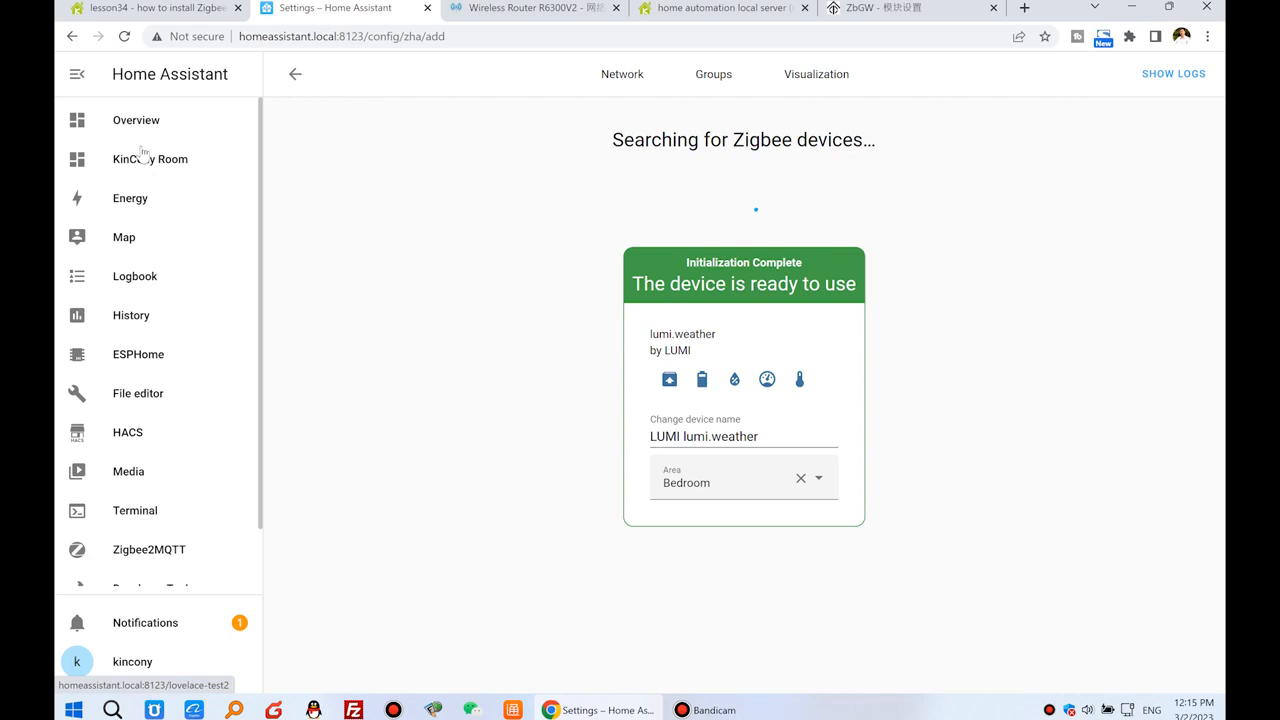
{"action": "left_click", "coordinate": [150, 121]}
{"action": "left_click", "coordinate": [560, 78]}
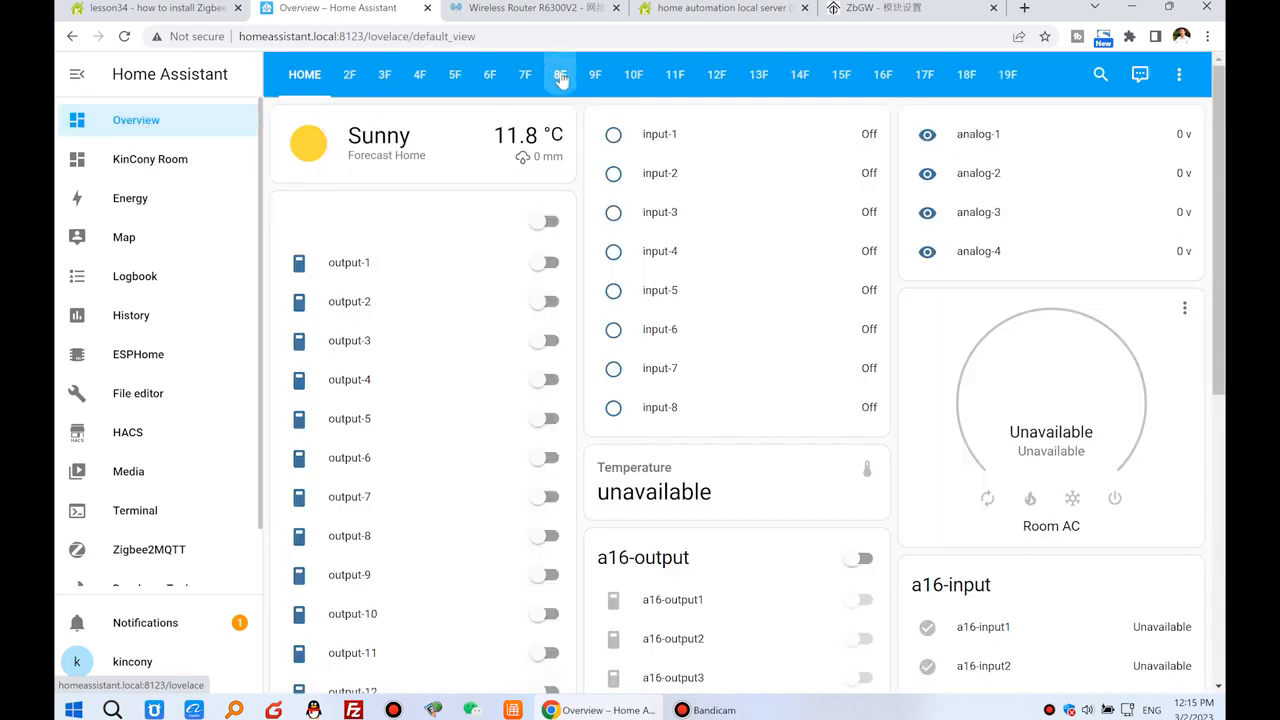
{"action": "left_click", "coordinate": [1192, 80]}
{"action": "left_click", "coordinate": [1178, 122]}
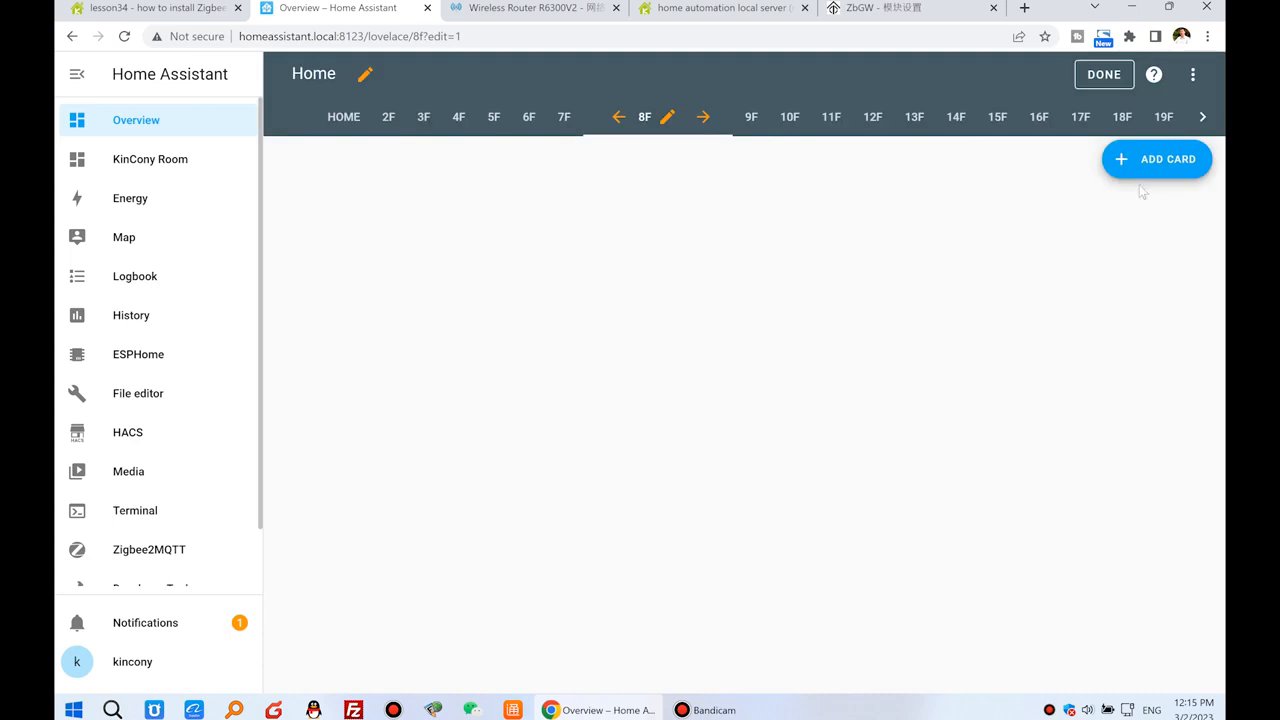
Add an Entities card to the 8F view and clear its preset entities.
{"action": "left_click", "coordinate": [1166, 168]}
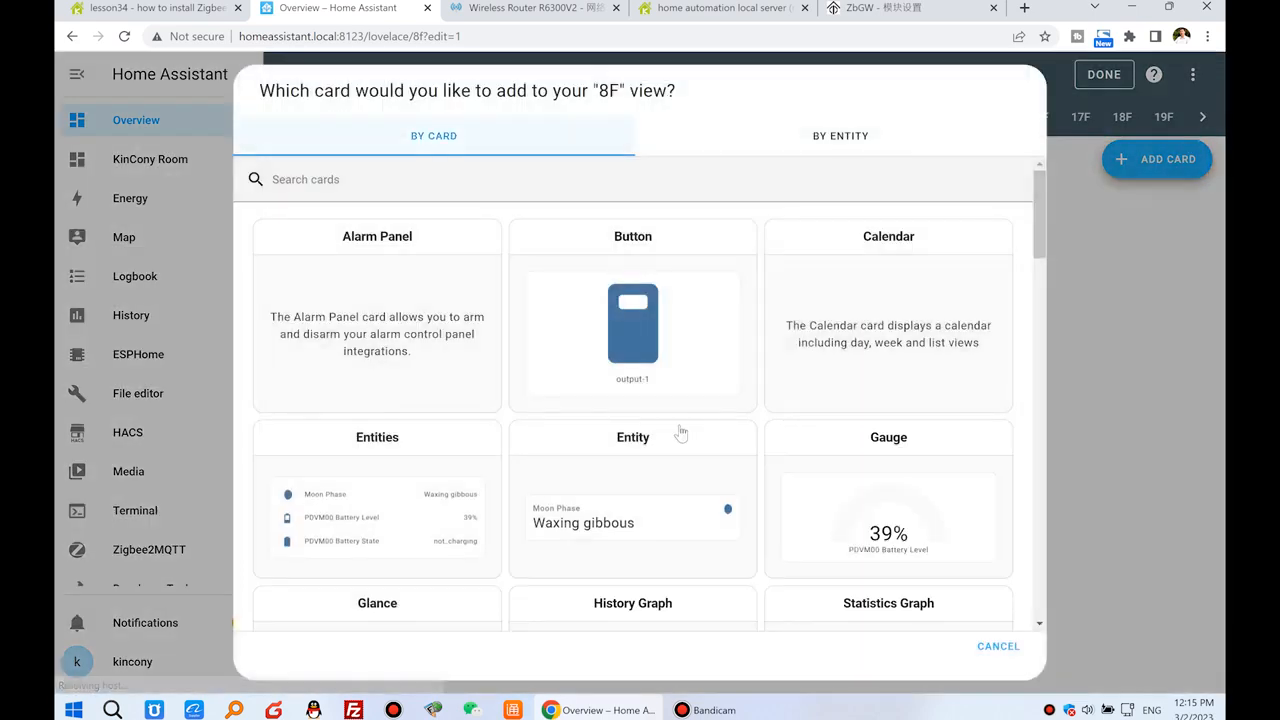
{"action": "left_click", "coordinate": [379, 497]}
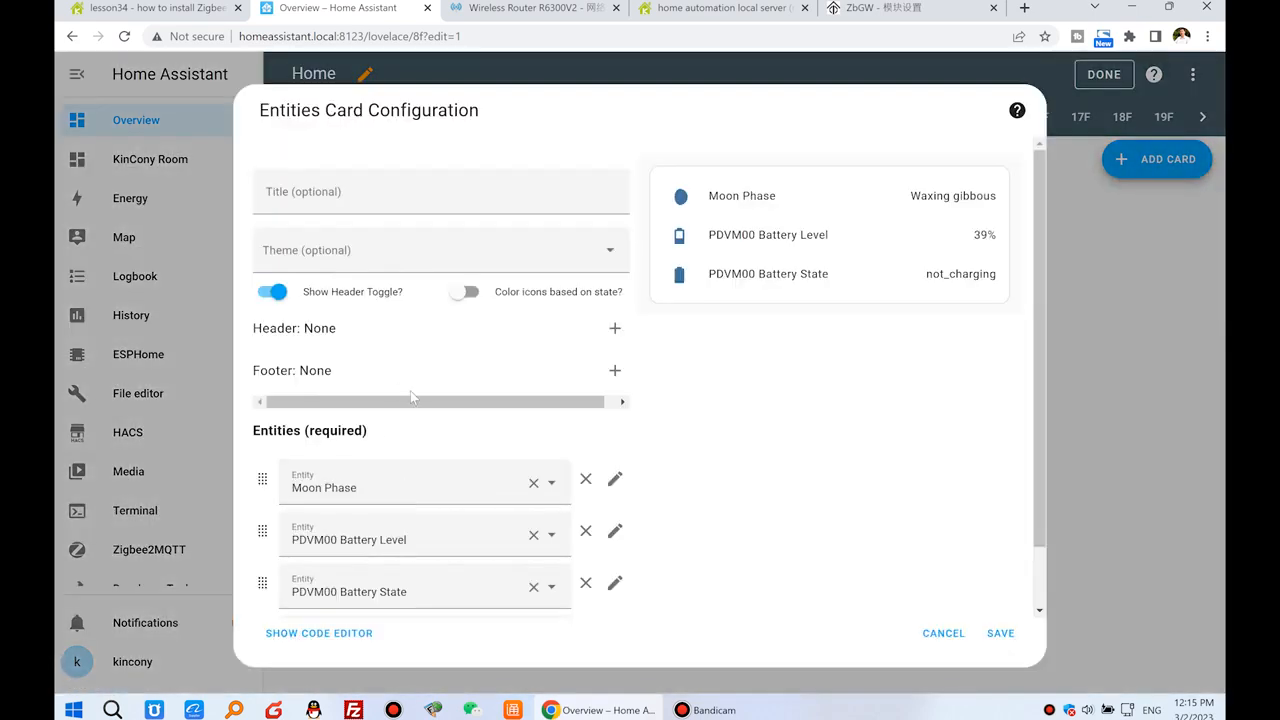
{"action": "left_click", "coordinate": [535, 488]}
{"action": "left_click", "coordinate": [535, 485]}
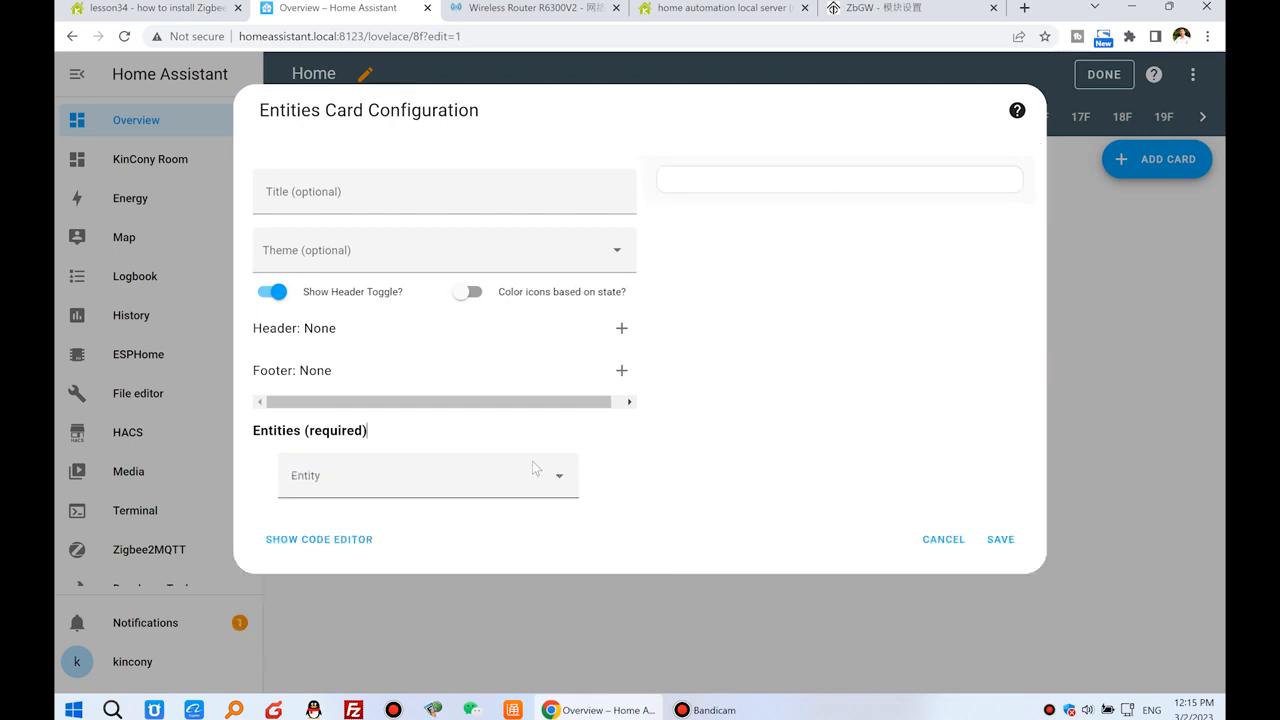
Title the card "Zigbee sensor" and add the LUMI lumi.weather Battery entity.
{"action": "left_click", "coordinate": [371, 198]}
{"action": "type", "text": "Zigber"}
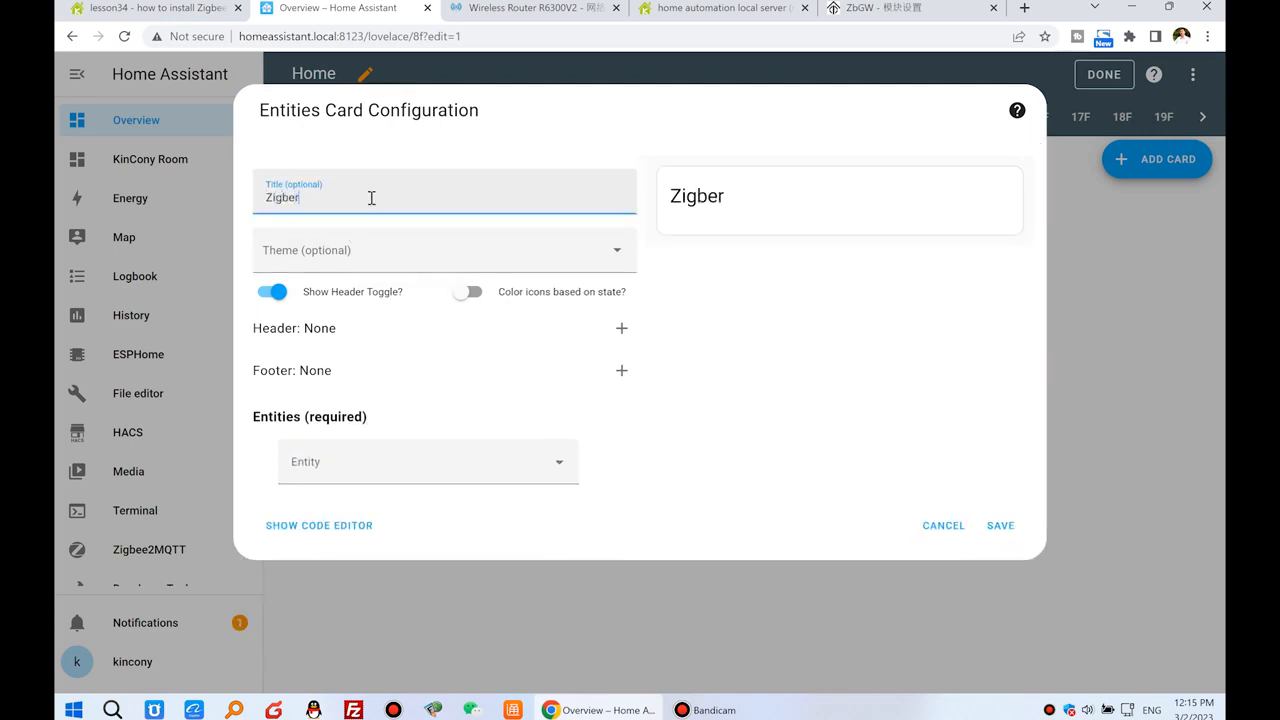
{"action": "key", "text": "BackSpace"}
{"action": "type", "text": "e sensor"}
{"action": "left_click", "coordinate": [409, 457]}
{"action": "type", "text": "Wea"}
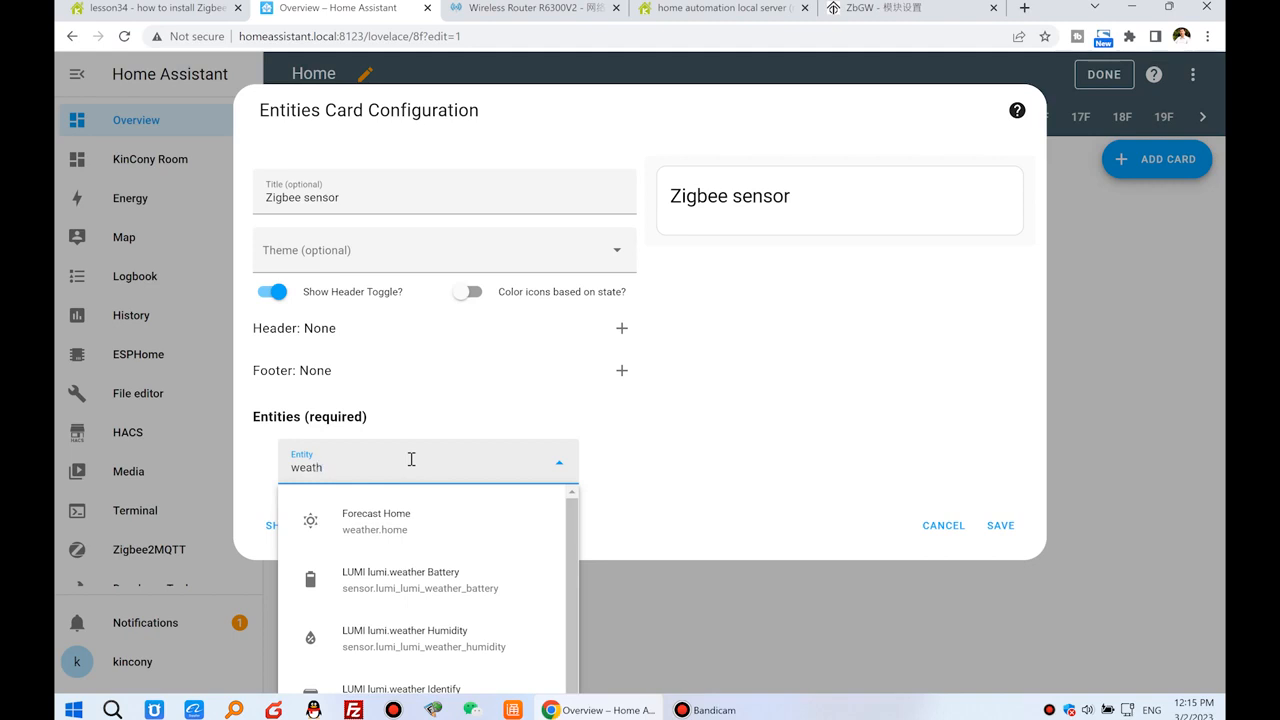
{"action": "left_click", "coordinate": [452, 598]}
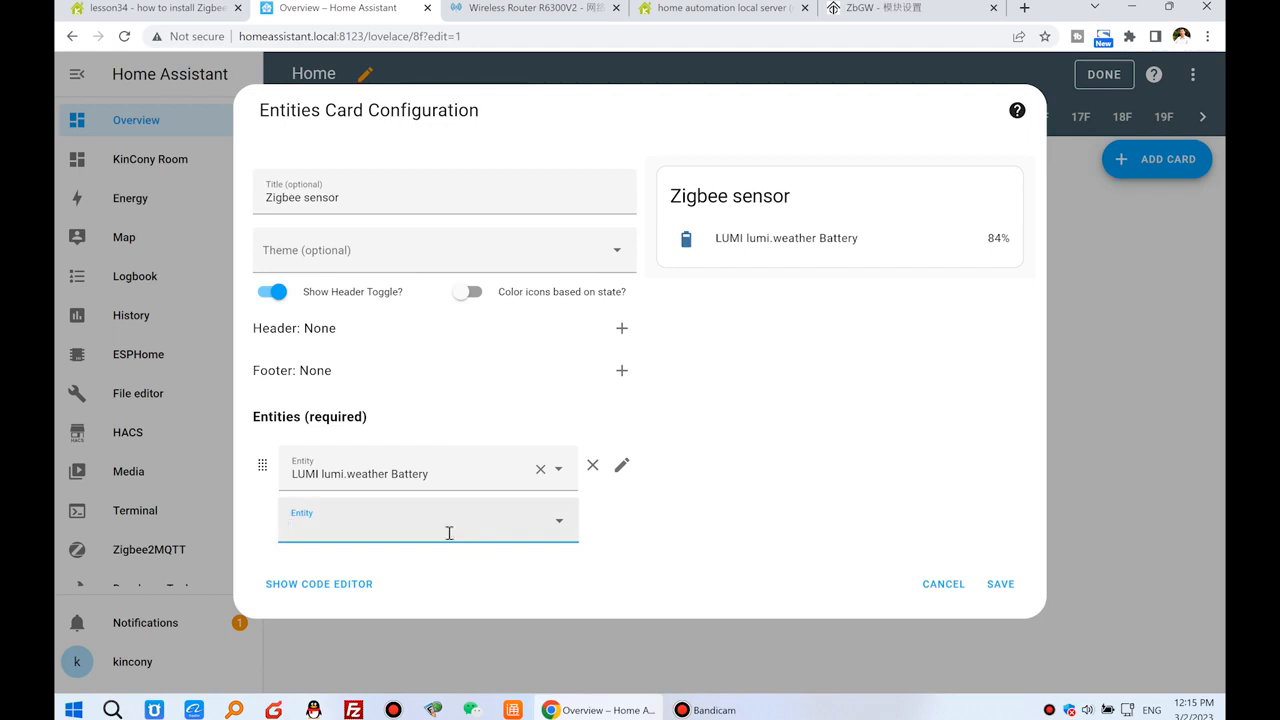
Add the LUMI lumi.weather Humidity and LUMI lumi.weather Pressure entities to the card.
{"action": "type", "text": "wea"}
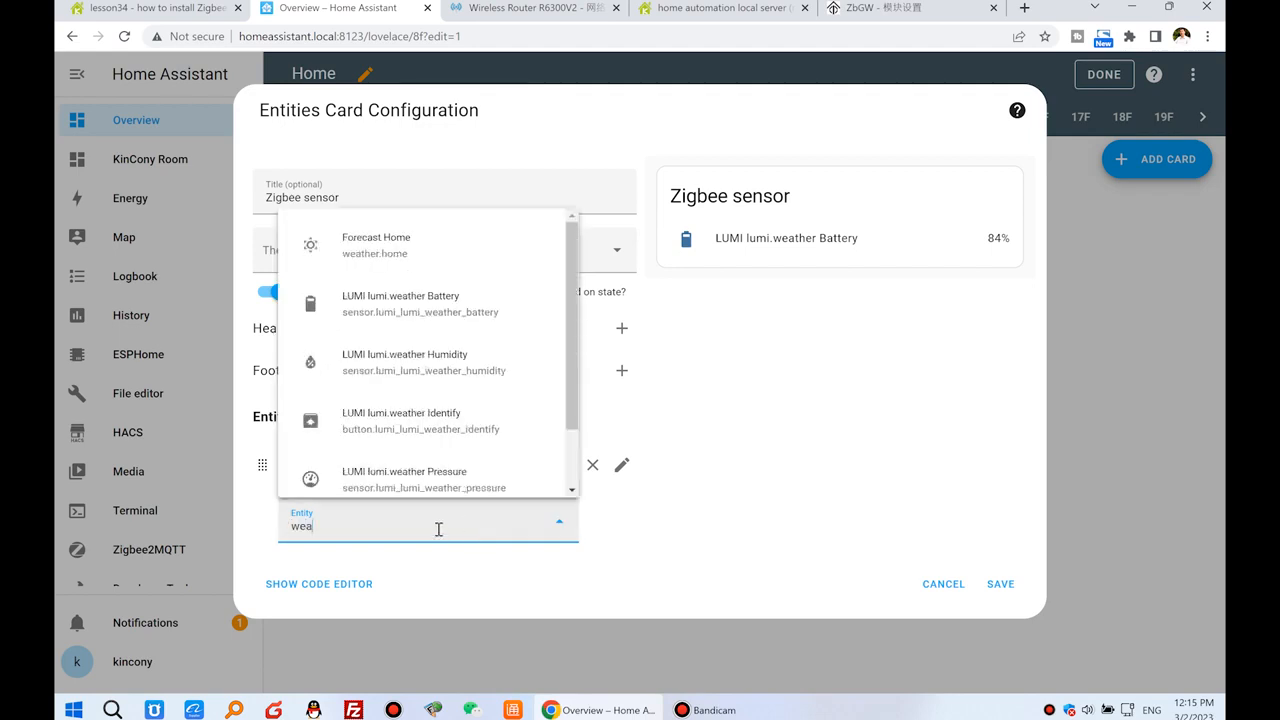
{"action": "type", "text": "ther Humidity"}
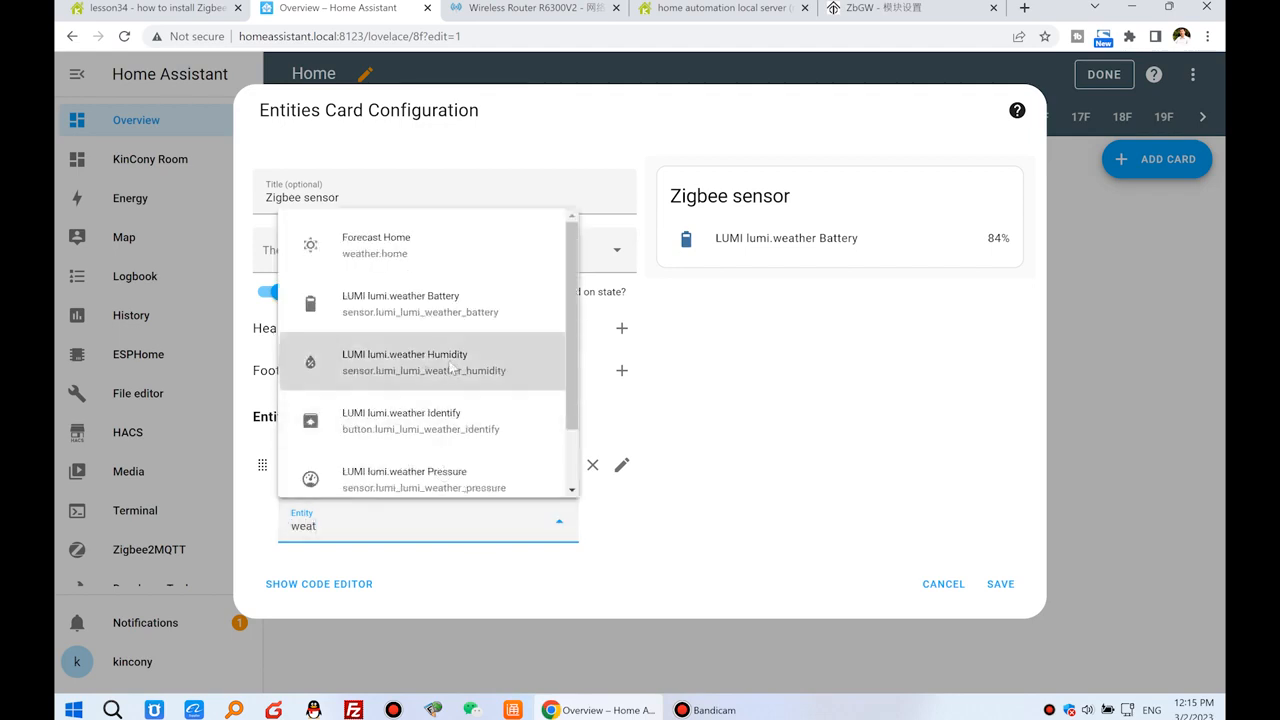
{"action": "left_click", "coordinate": [453, 366]}
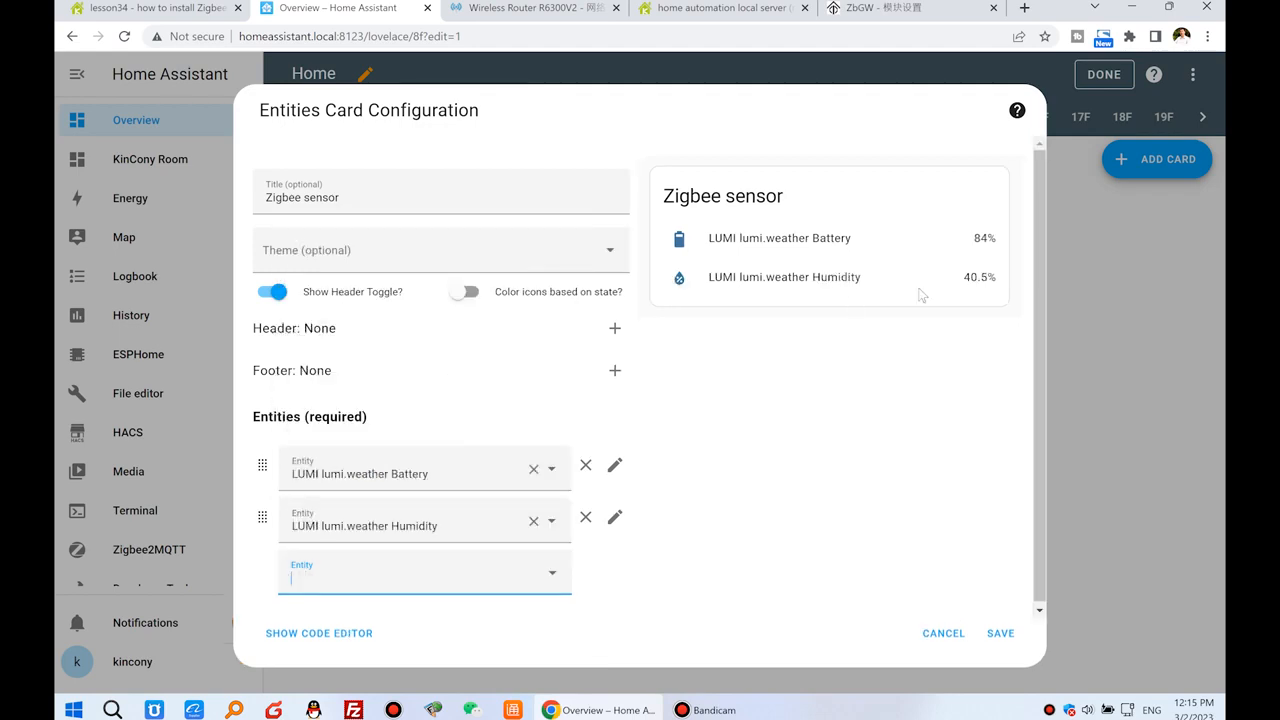
{"action": "left_click", "coordinate": [386, 572]}
{"action": "type", "text": "weat"}
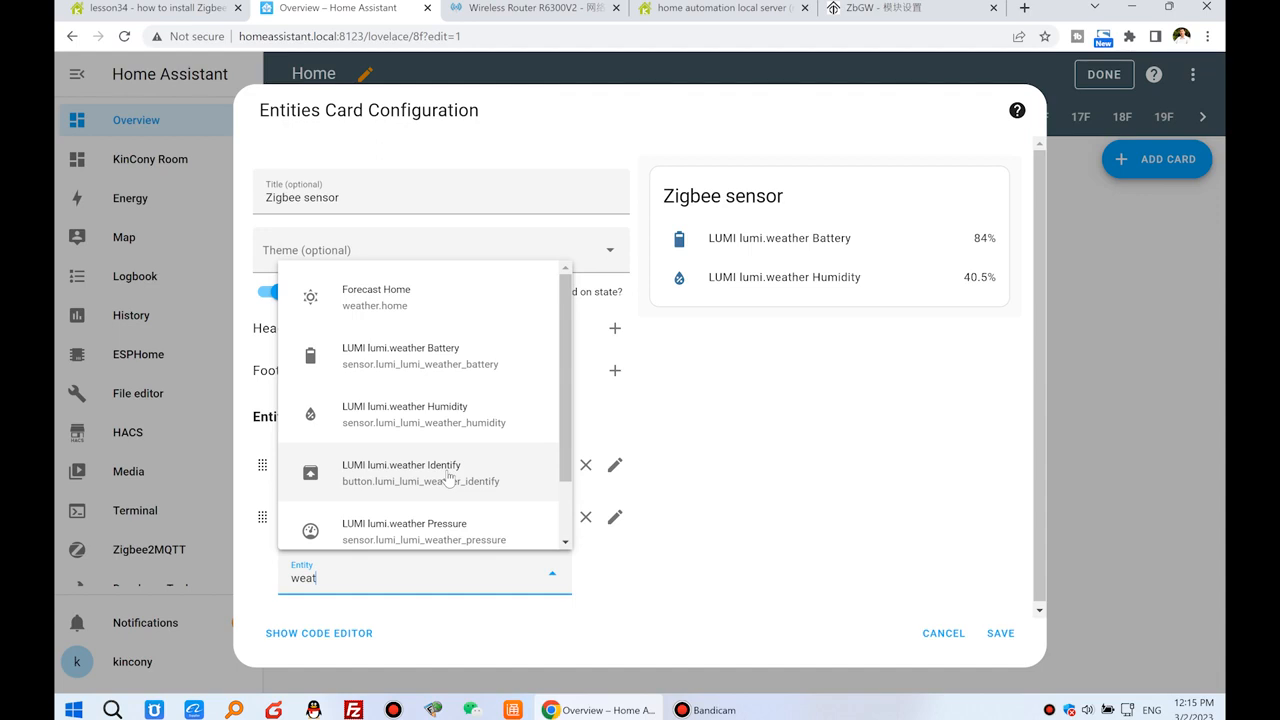
{"action": "scroll", "coordinate": [449, 478], "scroll_direction": "down", "scroll_amount": 1}
{"action": "left_click", "coordinate": [461, 461]}
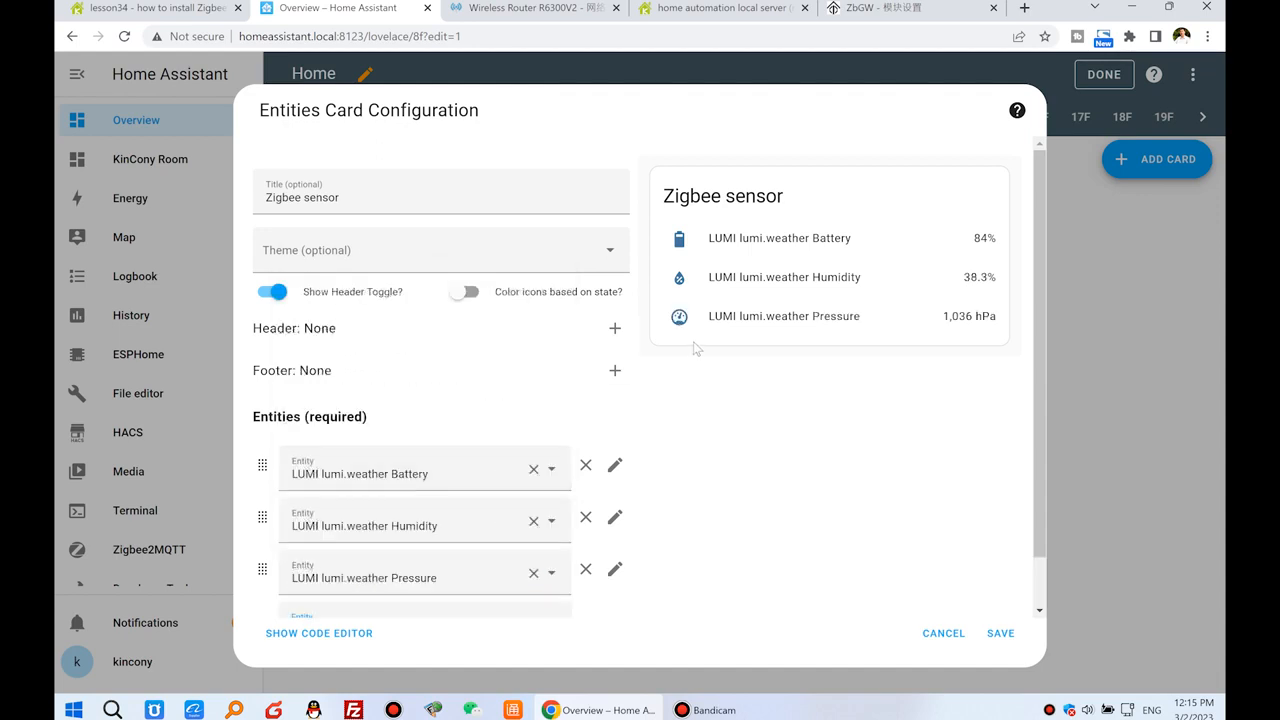
Add the LUMI lumi.weather Temperature entity, then save the card and finish editing the dashboard.
{"action": "scroll", "coordinate": [345, 590], "scroll_direction": "down", "scroll_amount": 1}
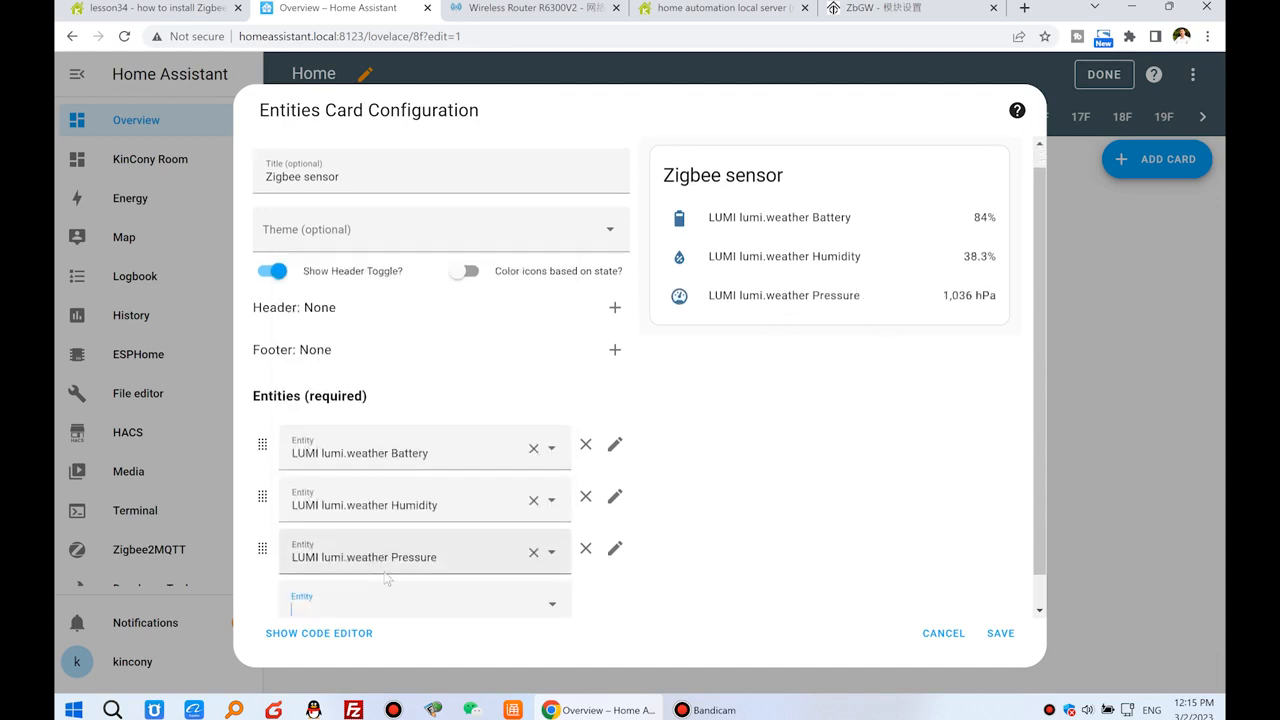
{"action": "left_click", "coordinate": [344, 582]}
{"action": "type", "text": "wat"}
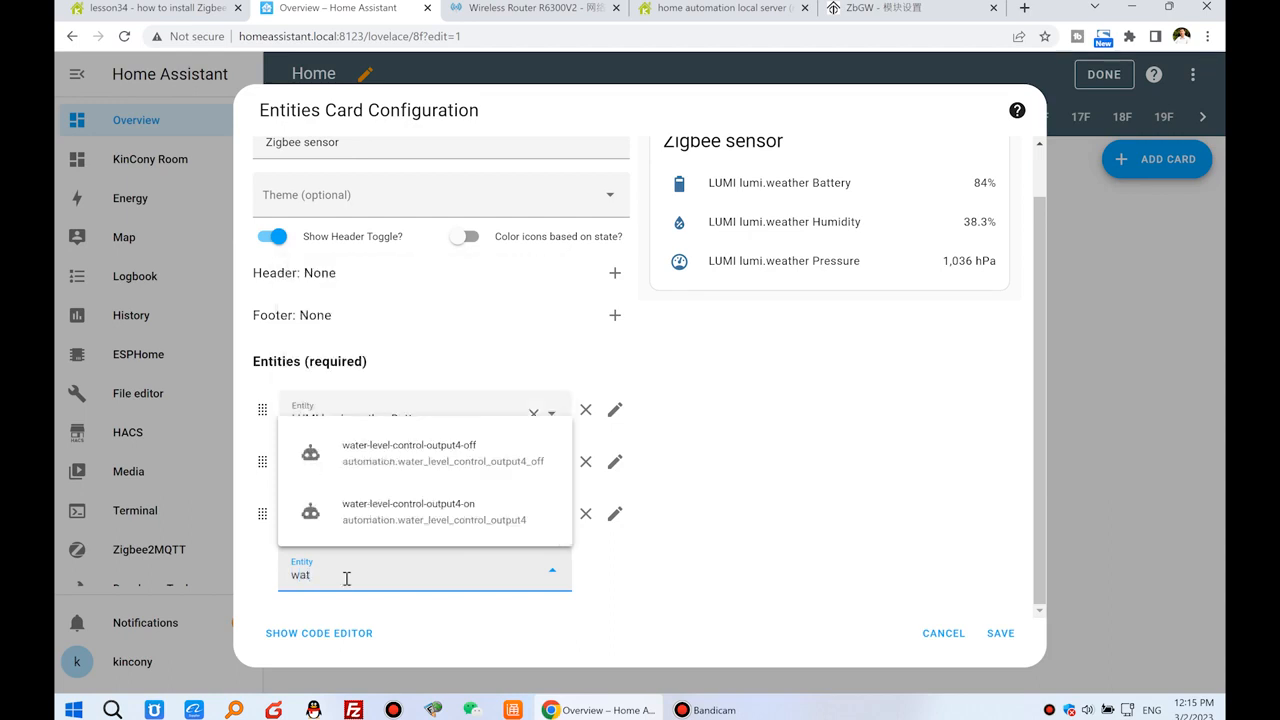
{"action": "key", "text": "BackSpace"}
{"action": "type", "text": "a"}
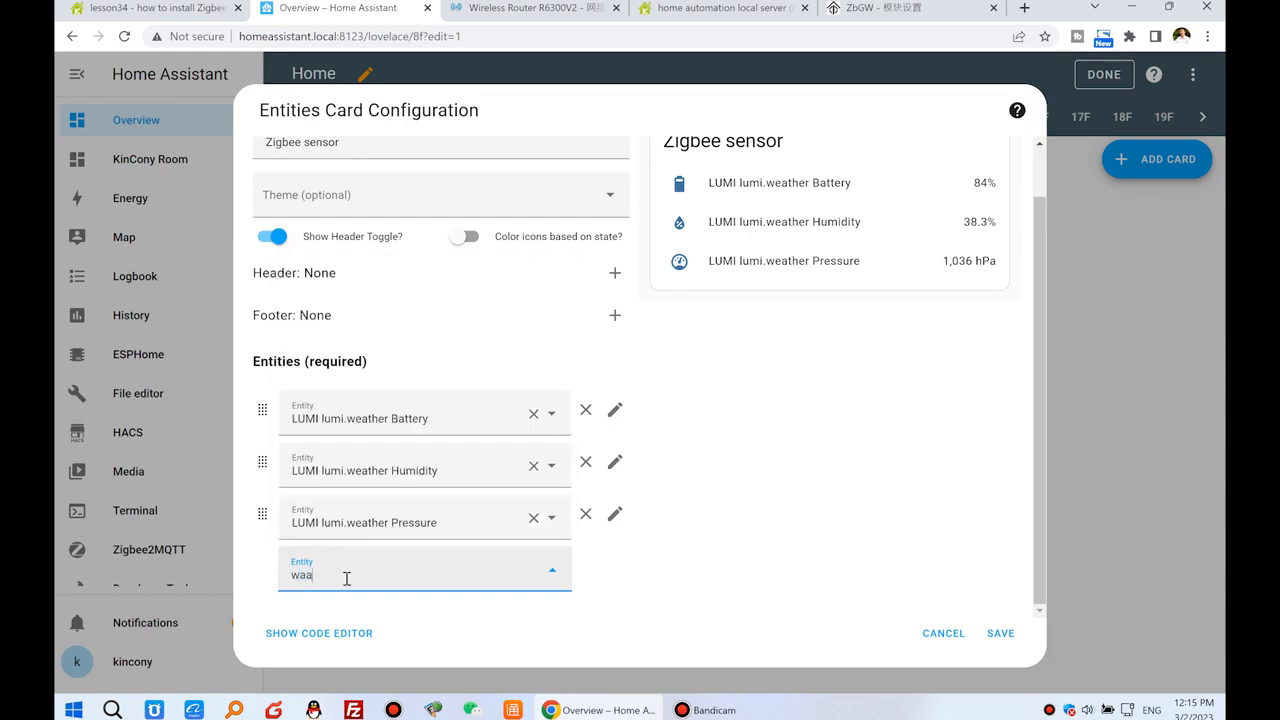
{"action": "key", "text": "BackSpace"}
{"action": "key", "text": "BackSpace"}
{"action": "type", "text": "eat"}
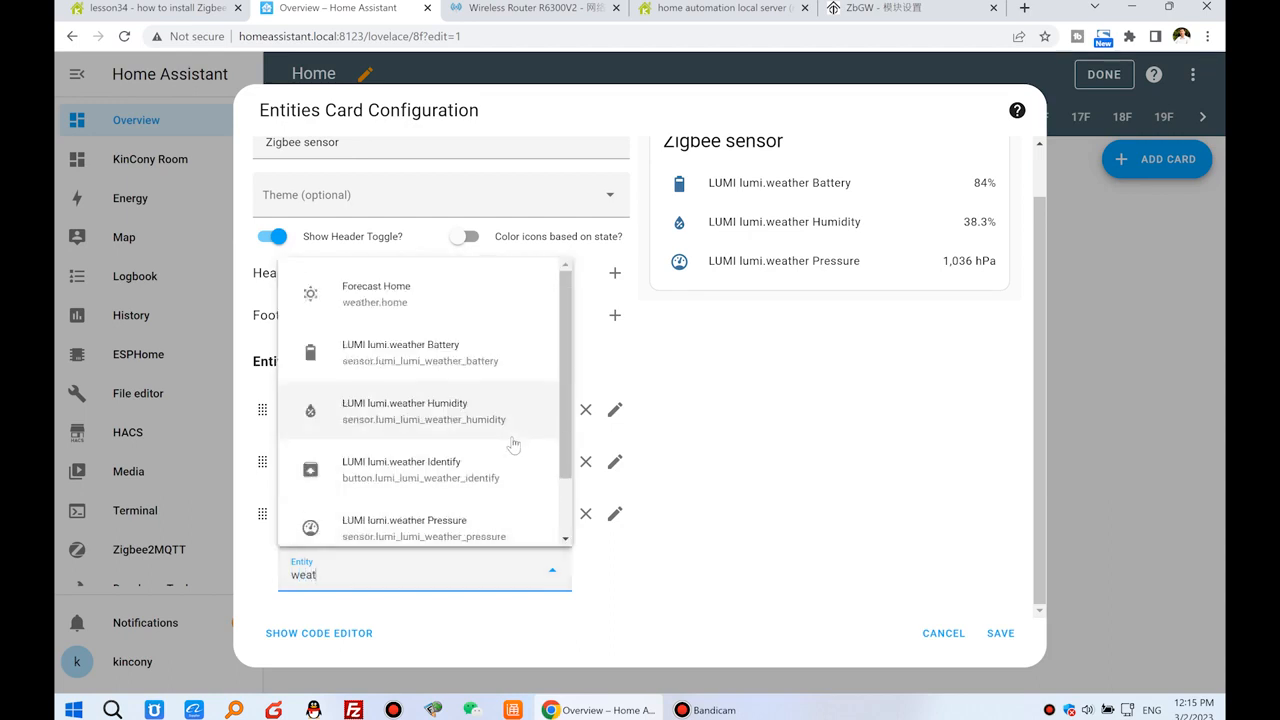
{"action": "scroll", "coordinate": [507, 468], "scroll_direction": "down", "scroll_amount": 1}
{"action": "left_click", "coordinate": [463, 515]}
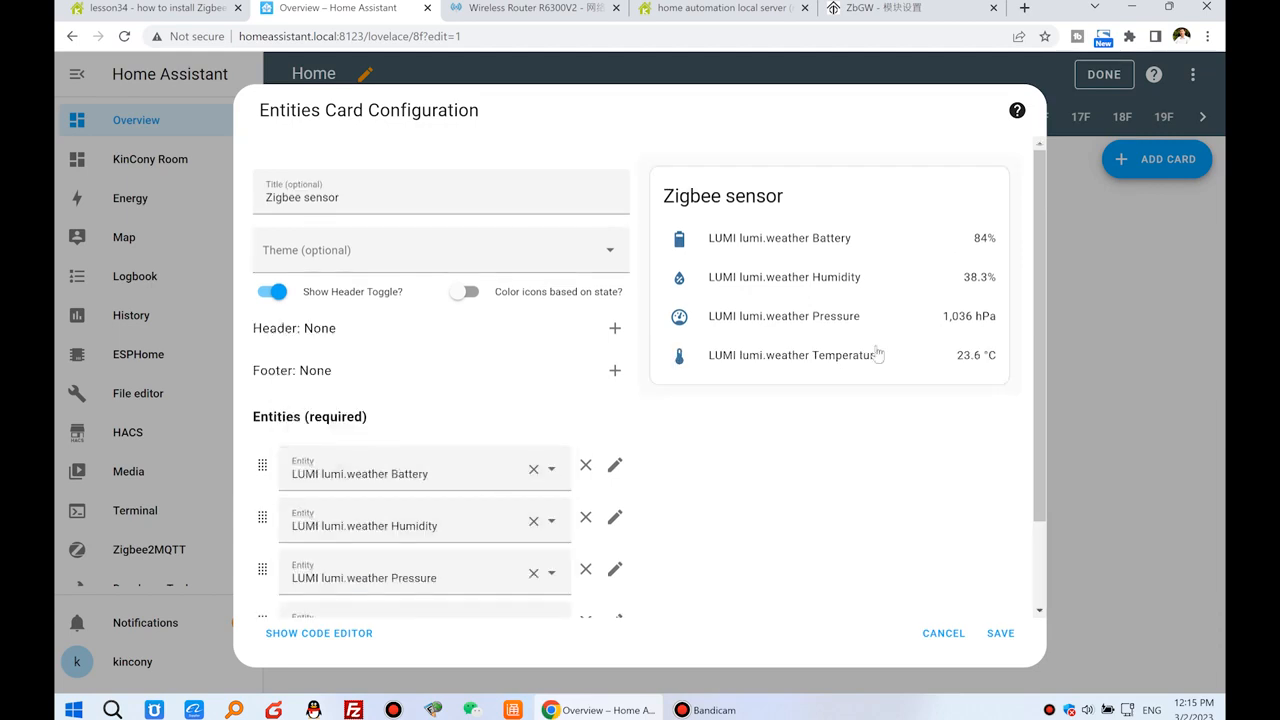
{"action": "left_click", "coordinate": [1001, 634]}
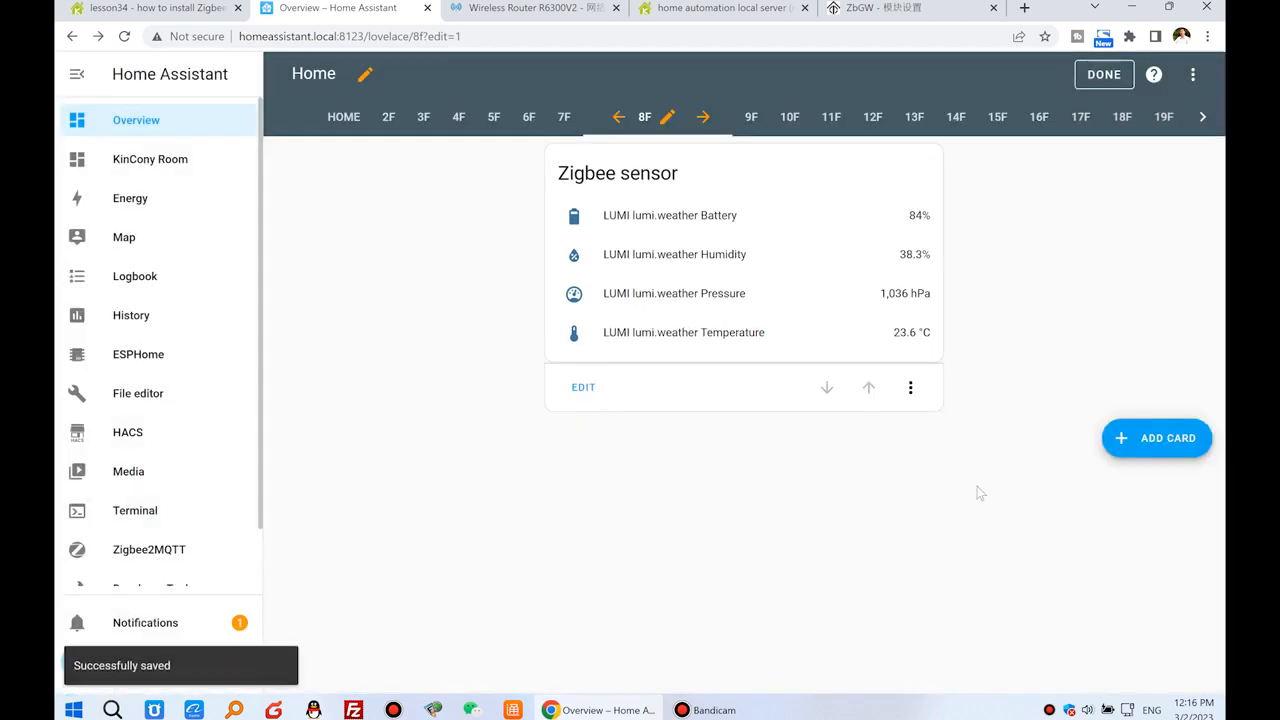
{"action": "left_click", "coordinate": [1108, 76]}
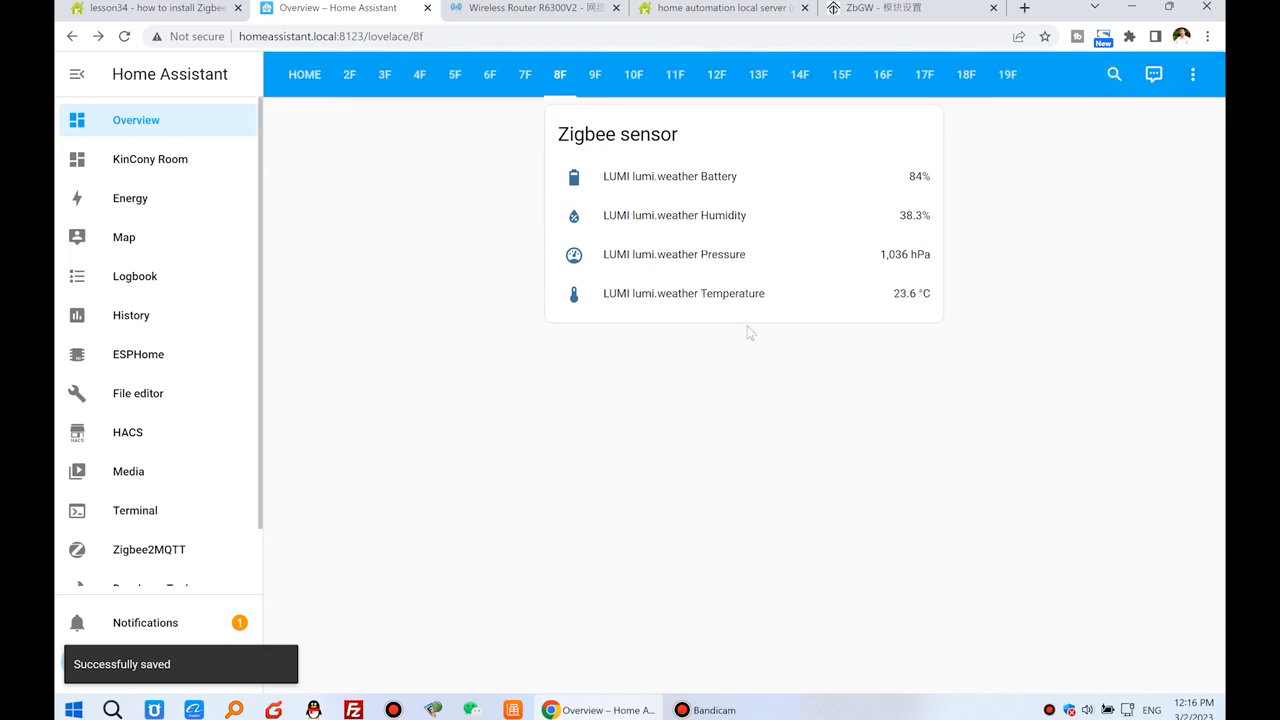